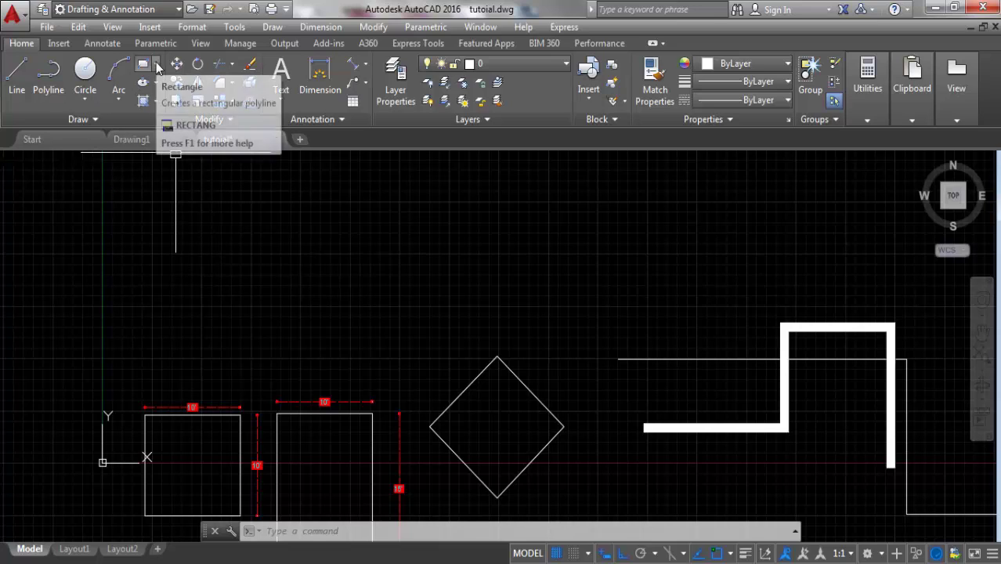
Expand the Draw panel's Rectangle split button to show the Rectangle and Polygon choices.
{"action": "left_click", "coordinate": [157, 66]}
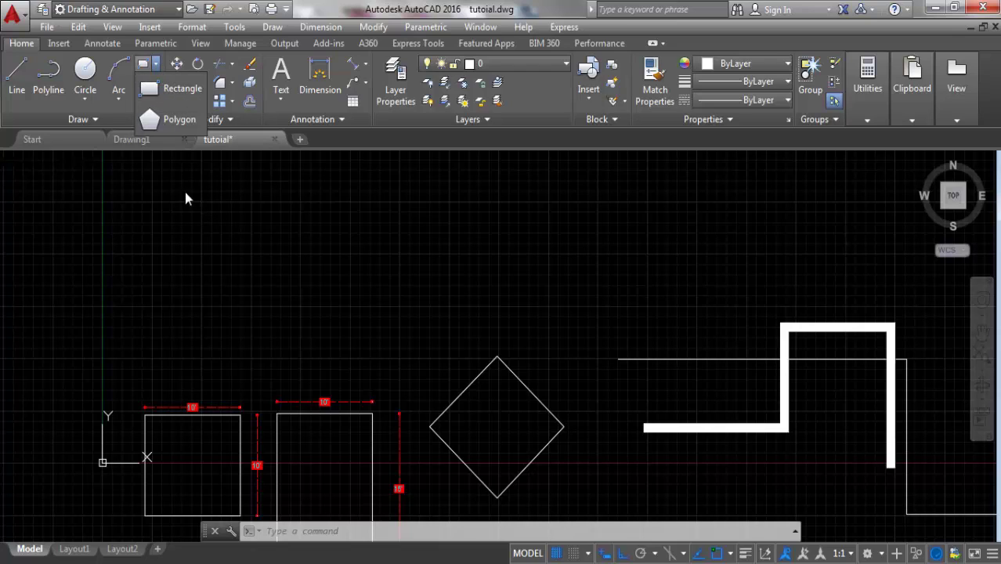
{"action": "left_click", "coordinate": [157, 65]}
{"action": "left_click", "coordinate": [157, 65]}
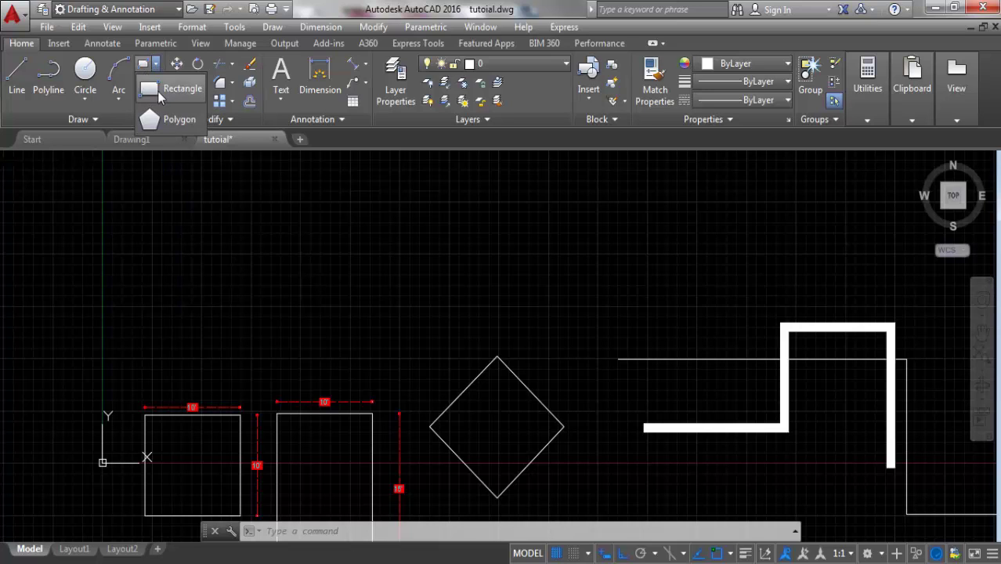
Draw a rectangle with REC above the two squares, to the diamond's upper left.
{"action": "left_click", "coordinate": [156, 92]}
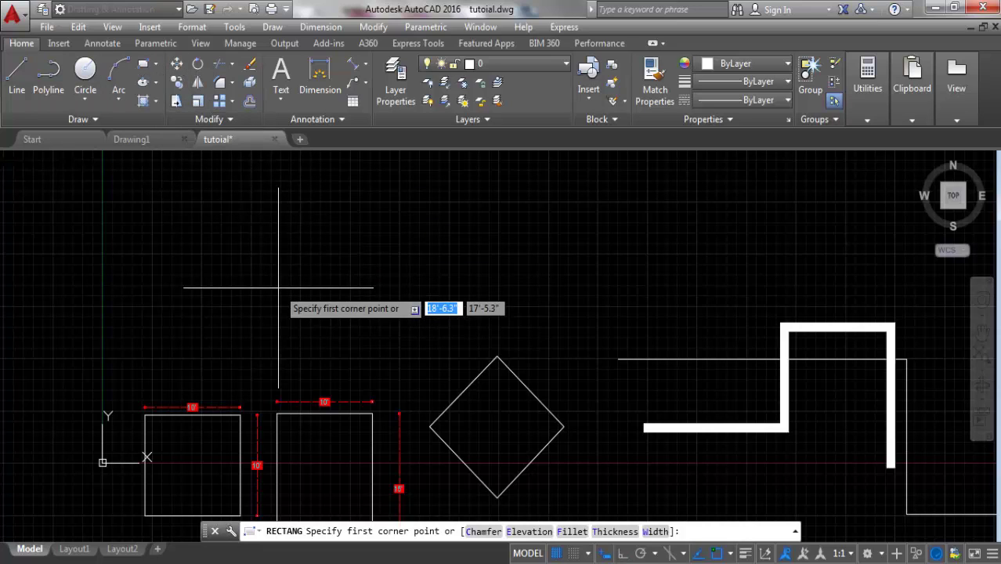
{"action": "key", "text": "Escape"}
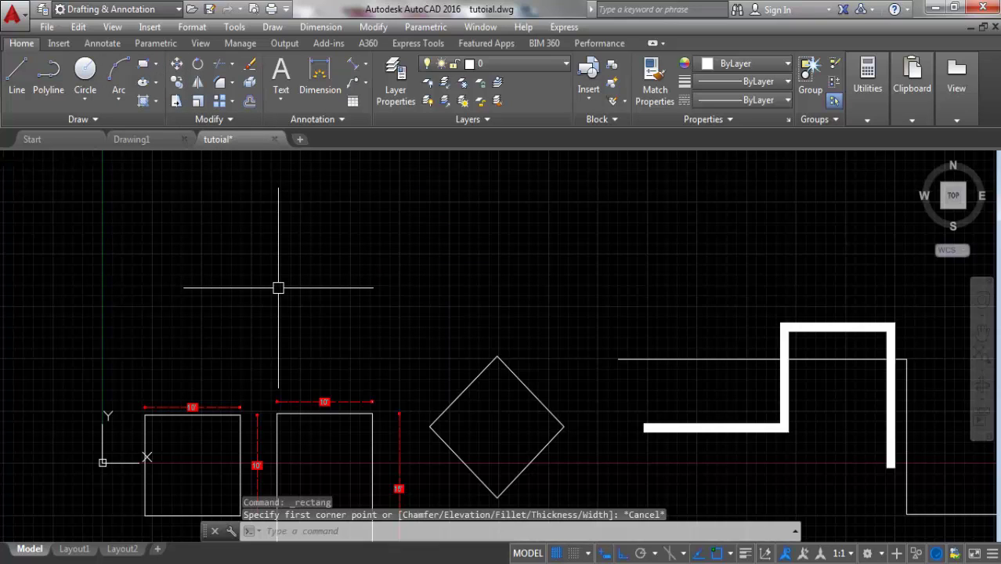
{"action": "type", "text": "REC"}
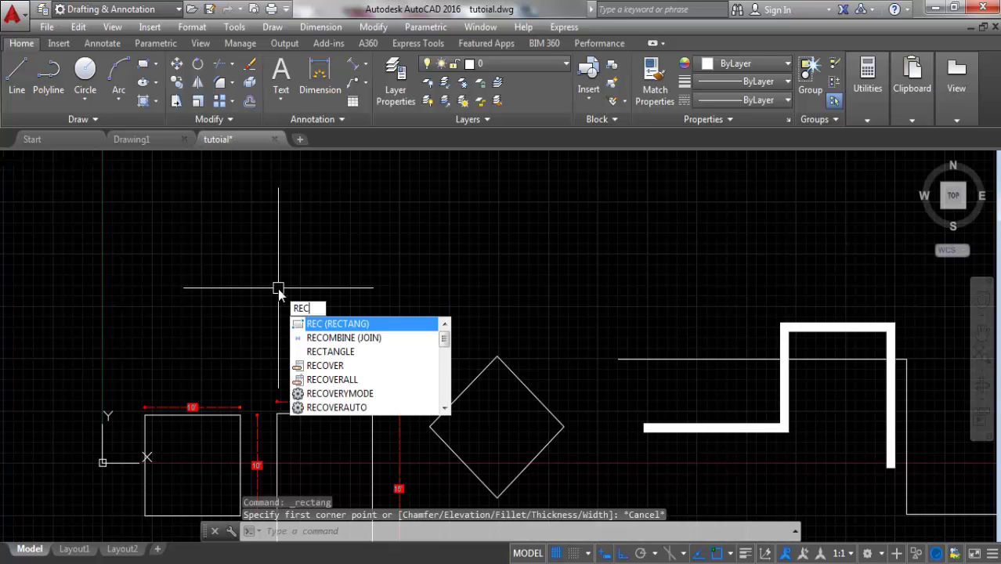
{"action": "key", "text": "Return"}
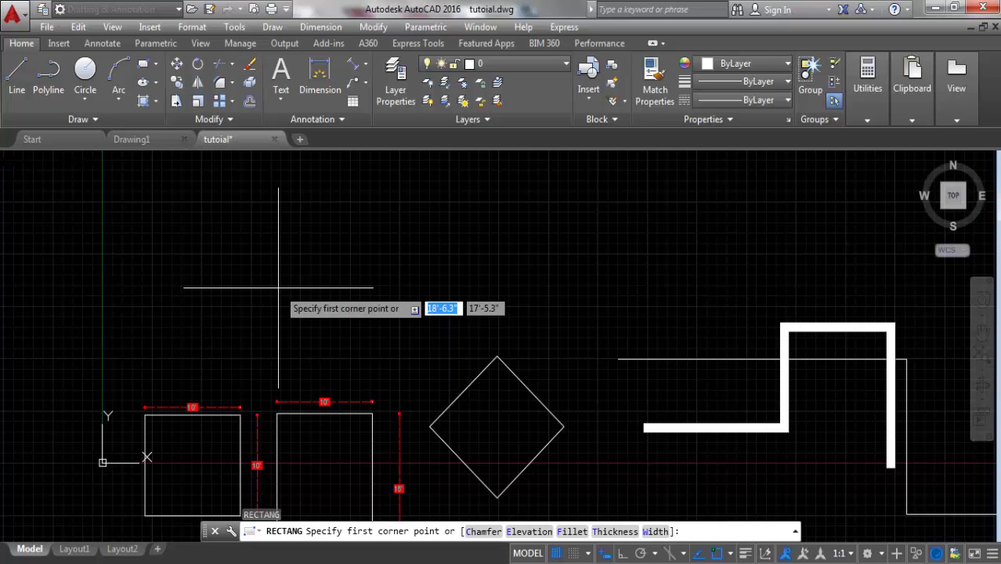
{"action": "key", "text": "Escape"}
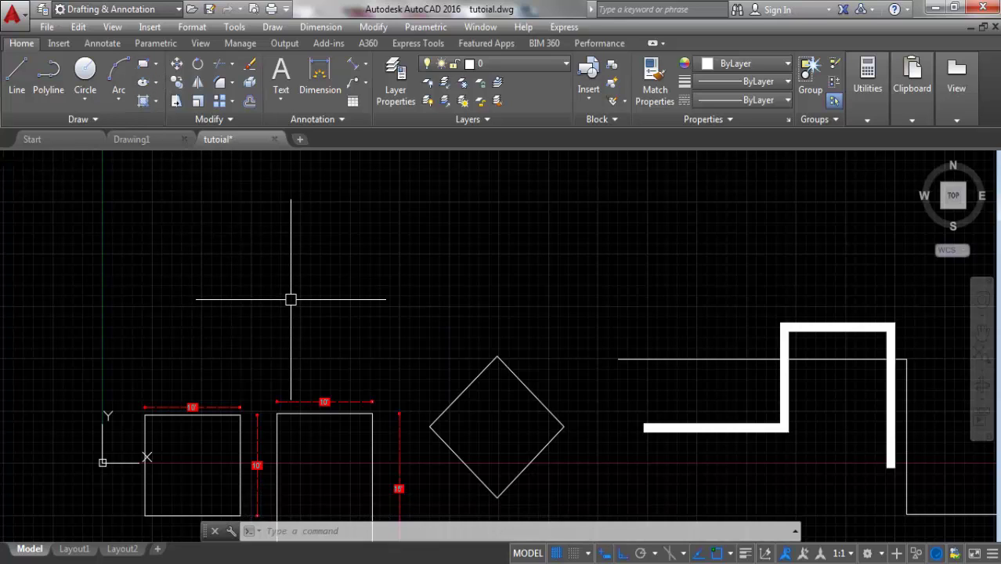
{"action": "type", "text": "REC"}
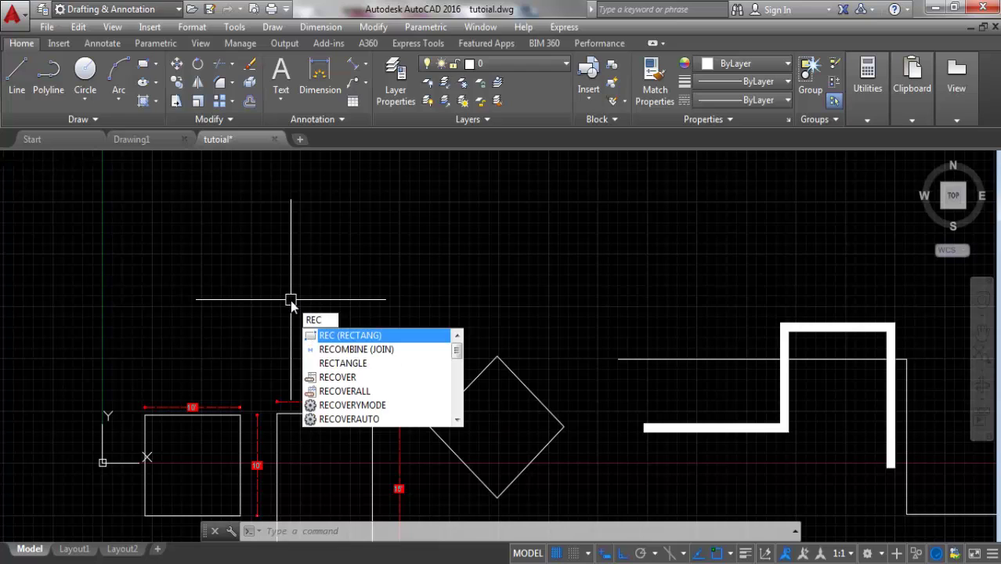
{"action": "key", "text": "Return"}
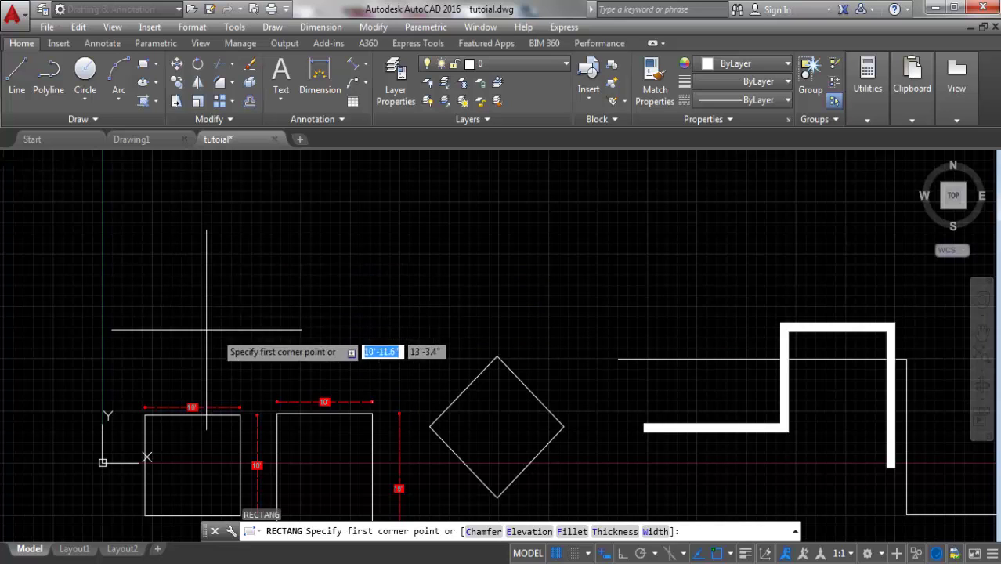
{"action": "left_click", "coordinate": [223, 239]}
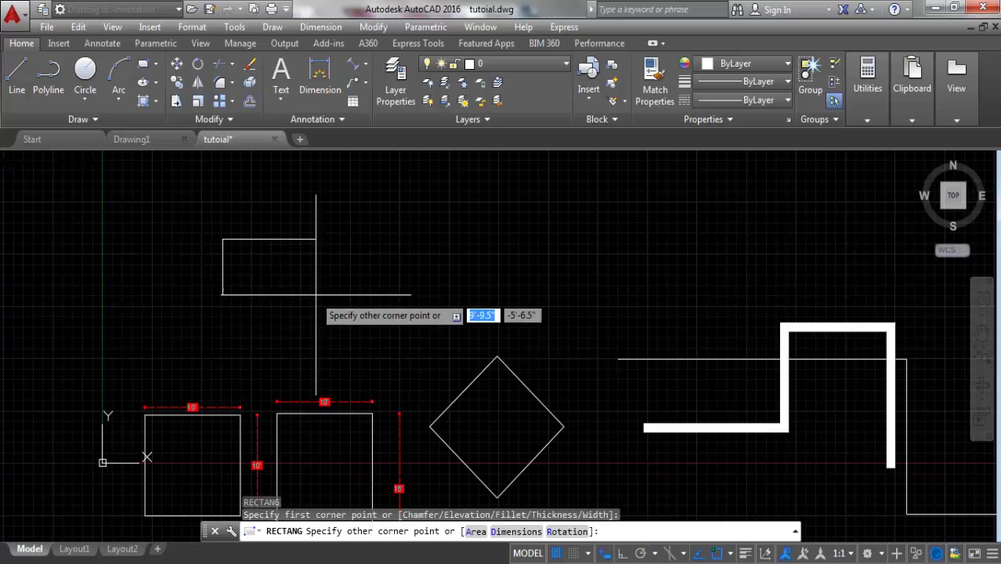
{"action": "left_click", "coordinate": [366, 361]}
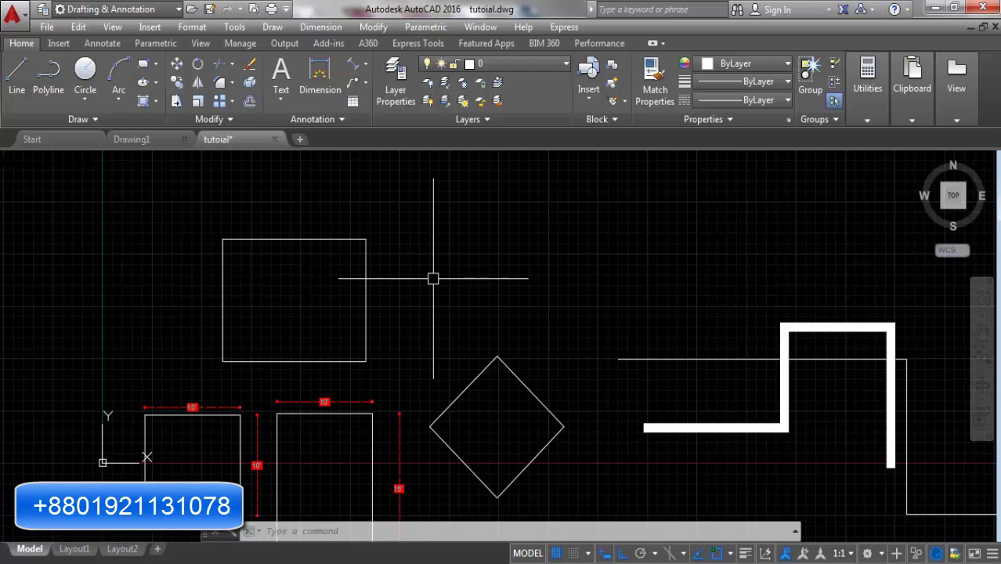
Start another rectangle with its first corner set in the zoomed-in view.
{"action": "scroll", "coordinate": [485, 281], "scroll_direction": "up", "scroll_amount": 2}
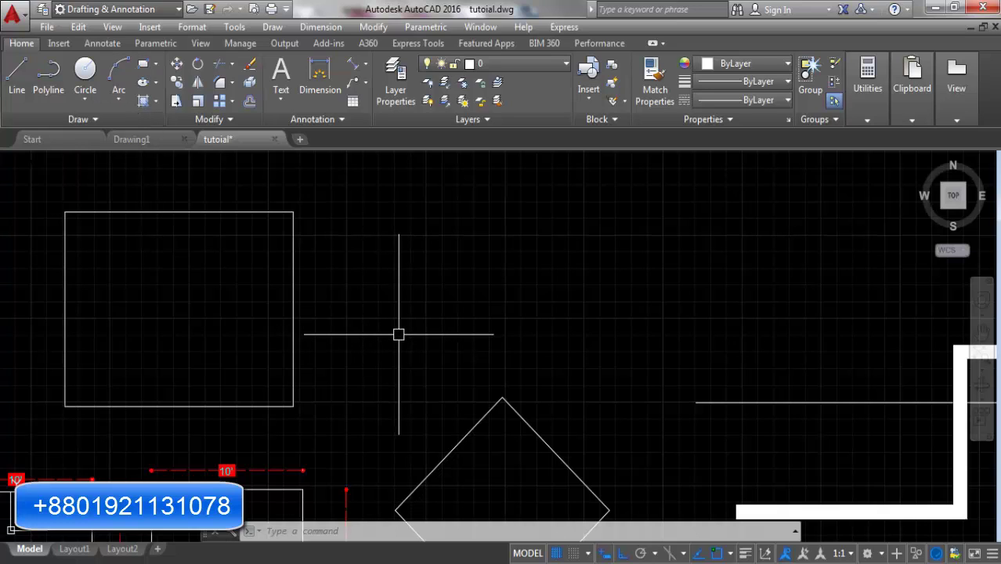
{"action": "type", "text": "rc"}
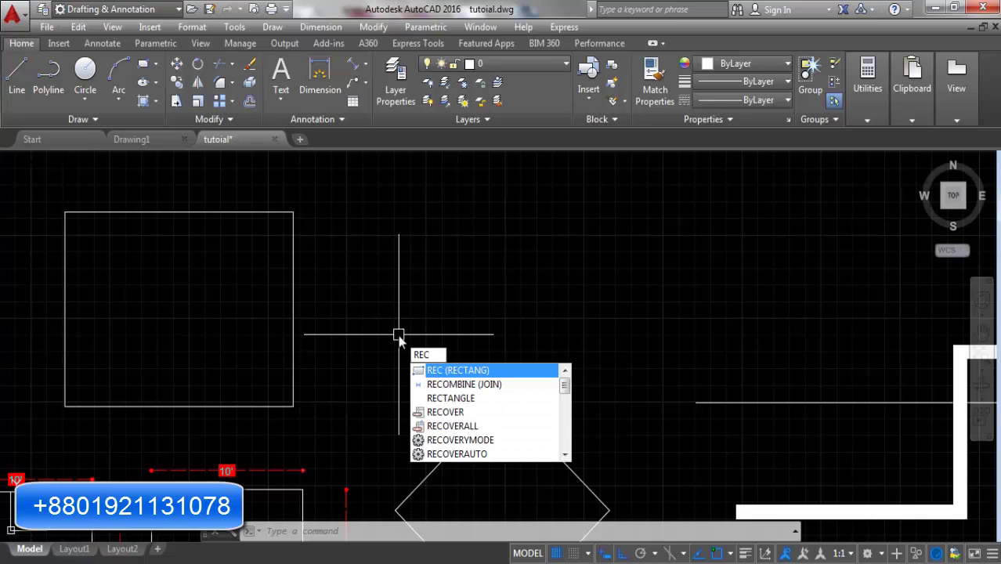
{"action": "key", "text": "Return"}
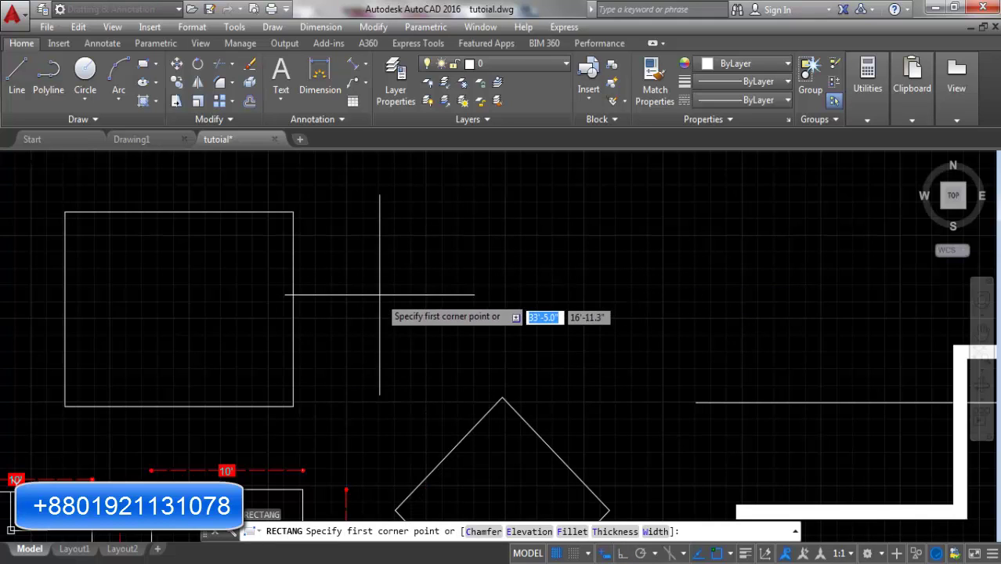
{"action": "scroll", "coordinate": [517, 326], "scroll_direction": "up", "scroll_amount": 2}
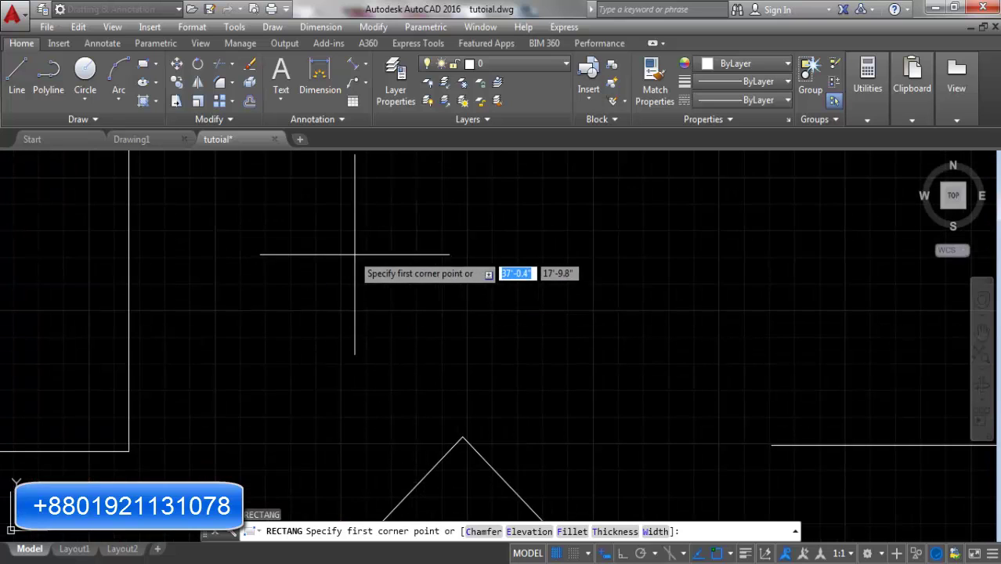
{"action": "left_click", "coordinate": [332, 236]}
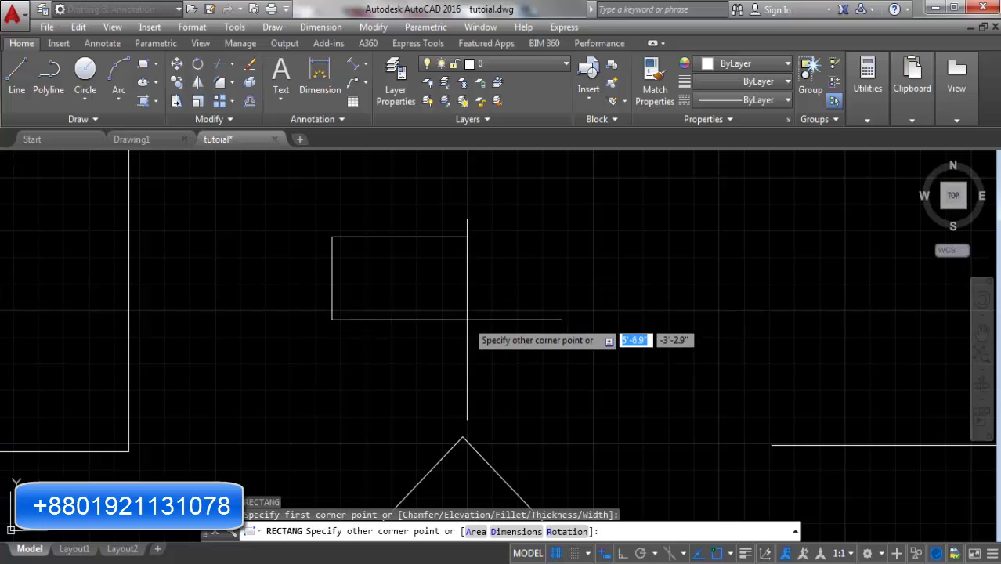
Size the rectangle through the Dimensions option at 10' length and 6' width.
{"action": "right_click", "coordinate": [466, 321]}
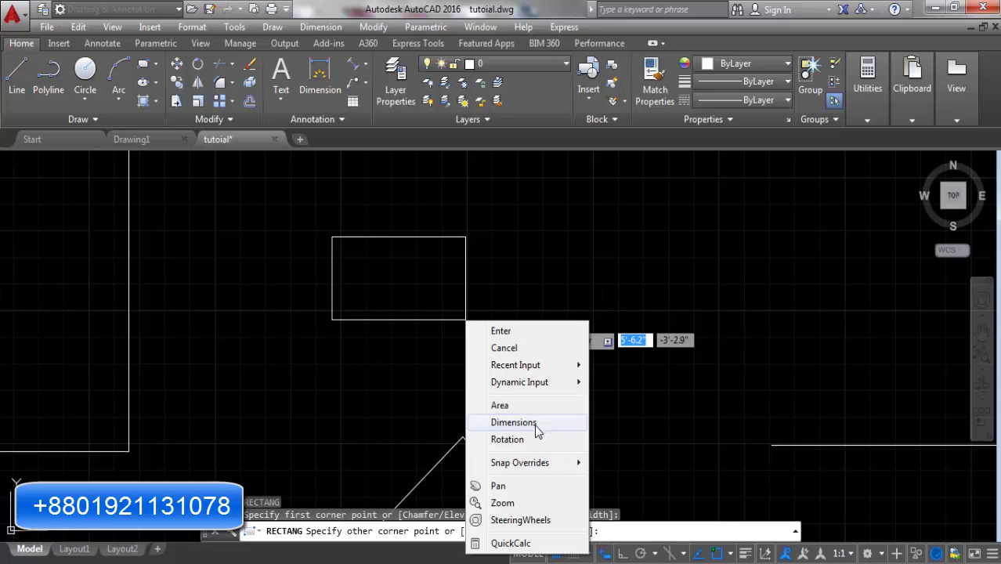
{"action": "left_click", "coordinate": [513, 423]}
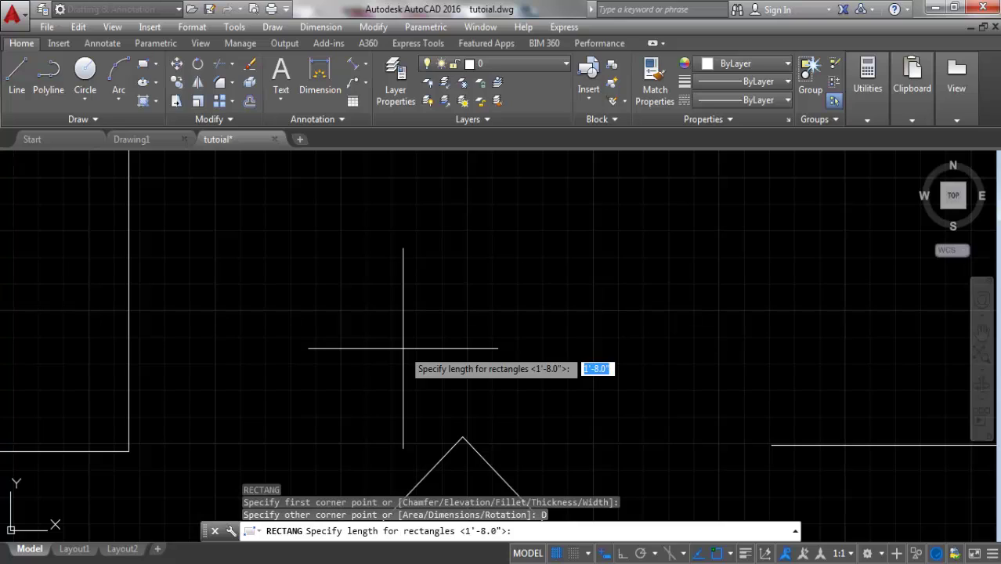
{"action": "type", "text": "10"}
{"action": "key", "text": "Return"}
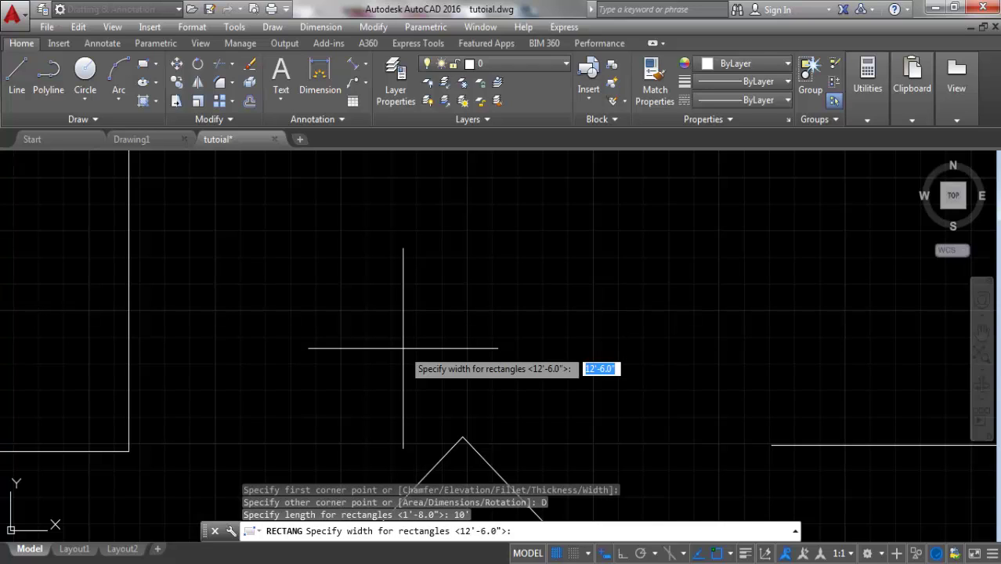
{"action": "type", "text": "6"}
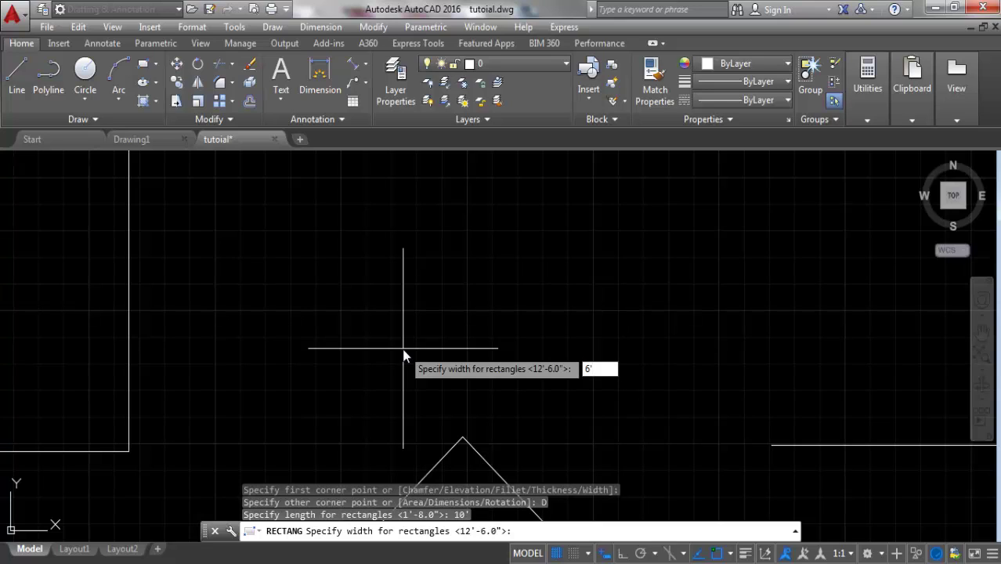
{"action": "key", "text": "Return"}
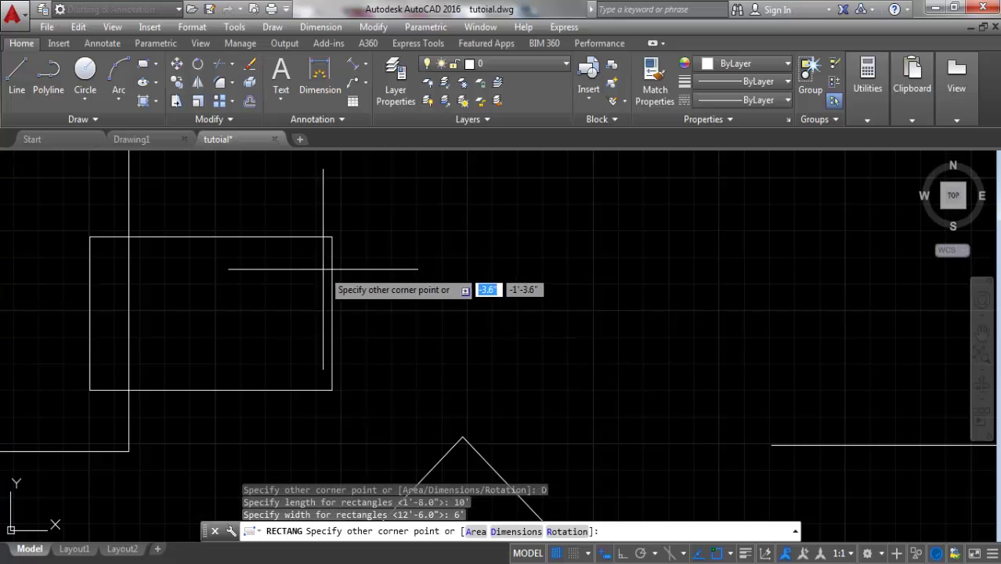
Place the 10' by 6' rectangle just above the diamond's top corner.
{"action": "scroll", "coordinate": [595, 372], "scroll_direction": "down", "scroll_amount": 2}
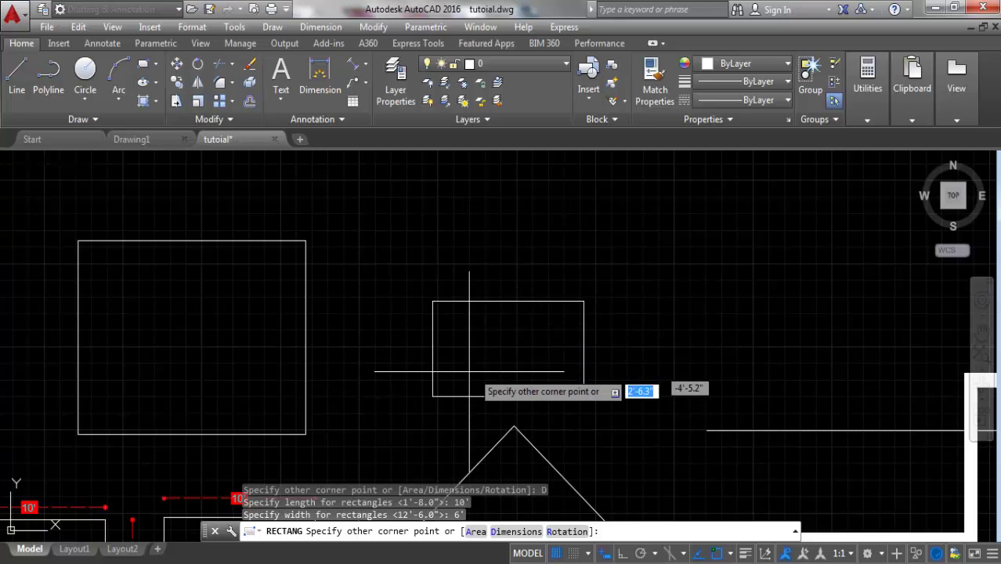
{"action": "scroll", "coordinate": [507, 315], "scroll_direction": "up", "scroll_amount": 2}
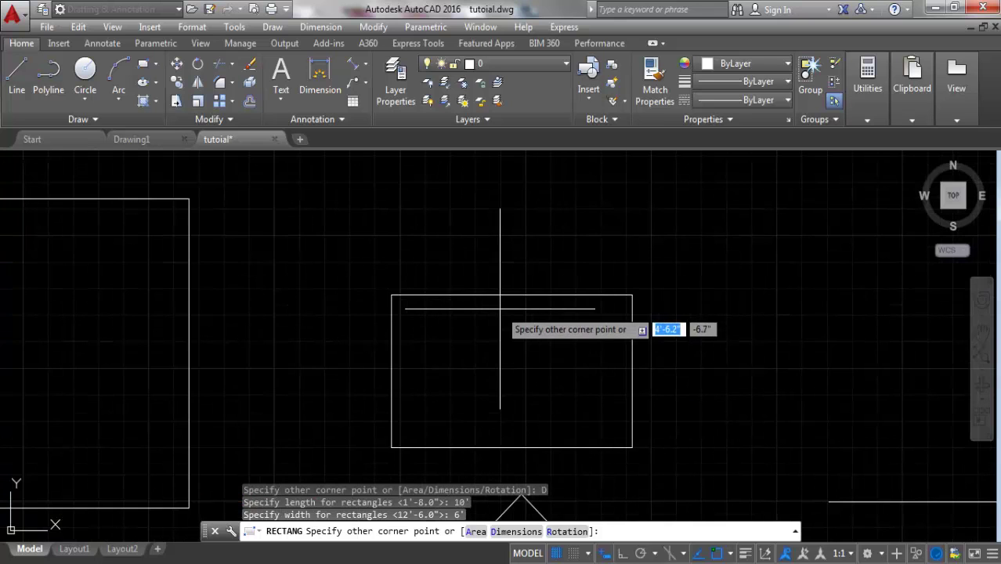
{"action": "scroll", "coordinate": [332, 314], "scroll_direction": "down", "scroll_amount": 2}
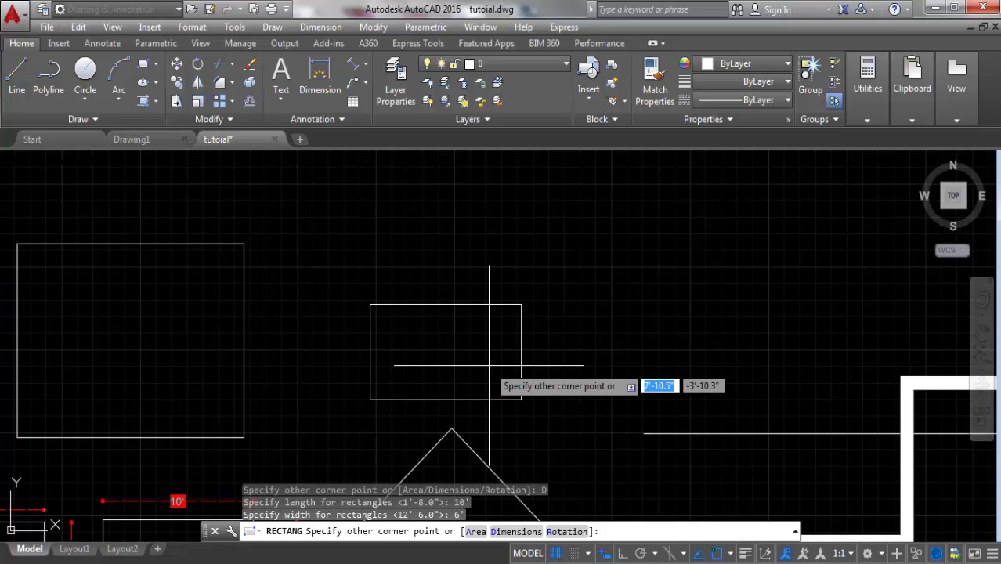
{"action": "left_click", "coordinate": [489, 365]}
{"action": "scroll", "coordinate": [633, 394], "scroll_direction": "up", "scroll_amount": 2}
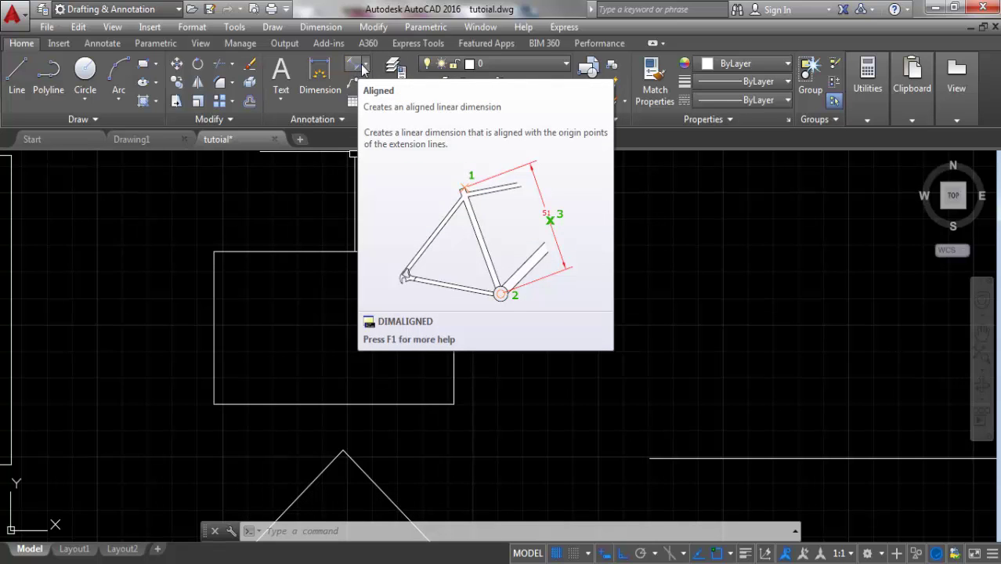
Add a 10' linear dimension above the rectangle's top edge.
{"action": "left_click", "coordinate": [364, 66]}
{"action": "left_click", "coordinate": [367, 91]}
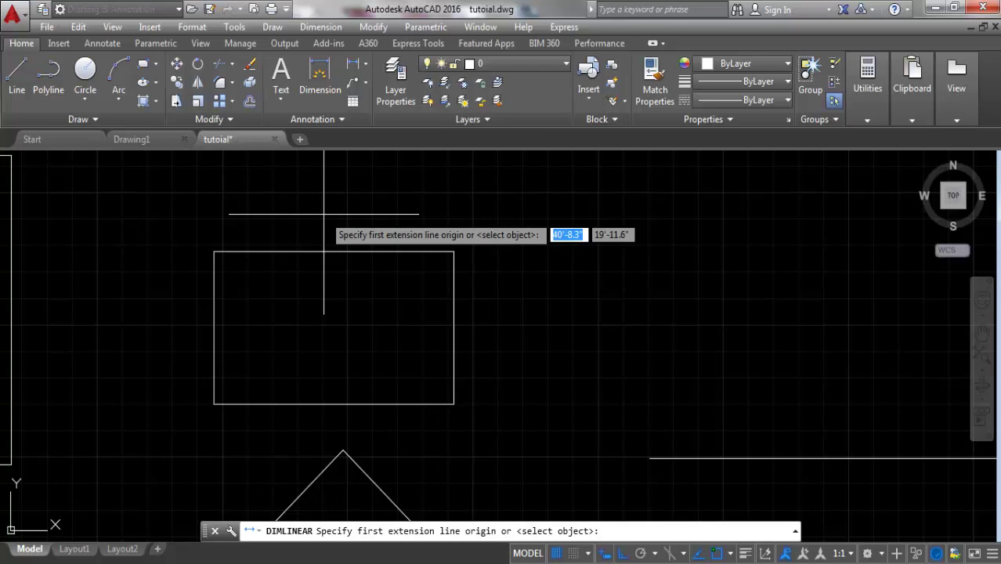
{"action": "key", "text": "Return"}
{"action": "scroll", "coordinate": [324, 214], "scroll_direction": "up", "scroll_amount": 1}
{"action": "scroll", "coordinate": [360, 270], "scroll_direction": "down", "scroll_amount": 1}
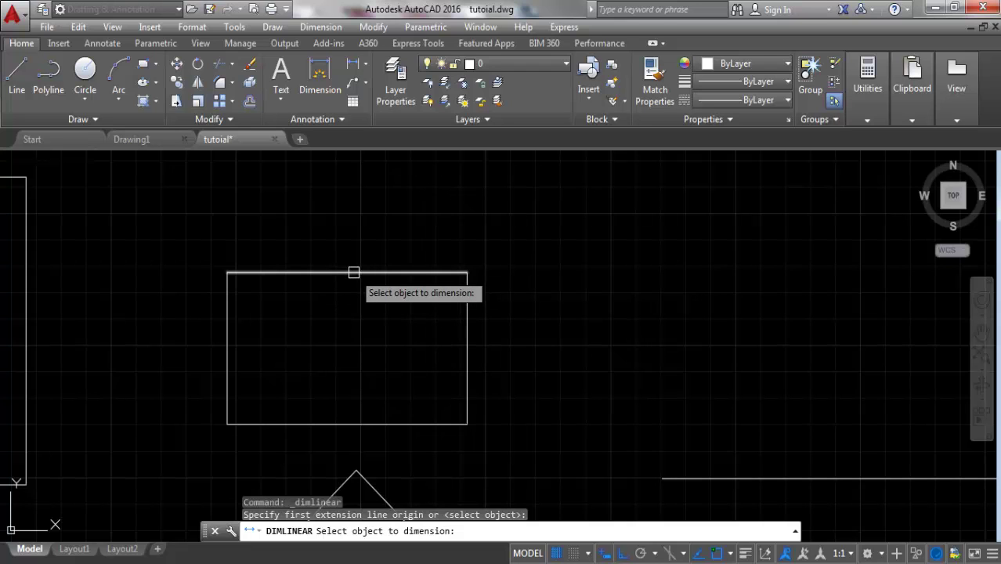
{"action": "left_click", "coordinate": [348, 271]}
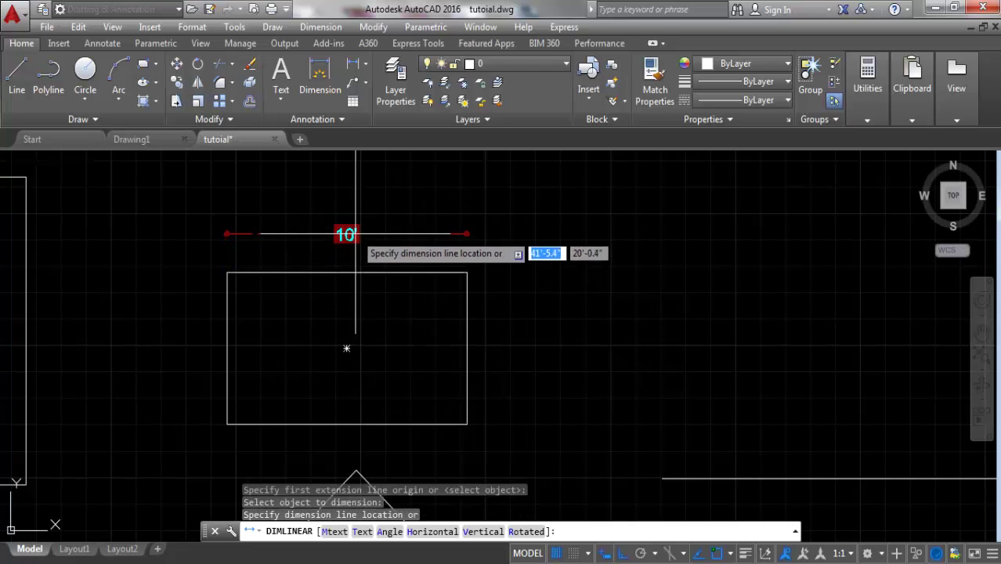
{"action": "left_click", "coordinate": [350, 230]}
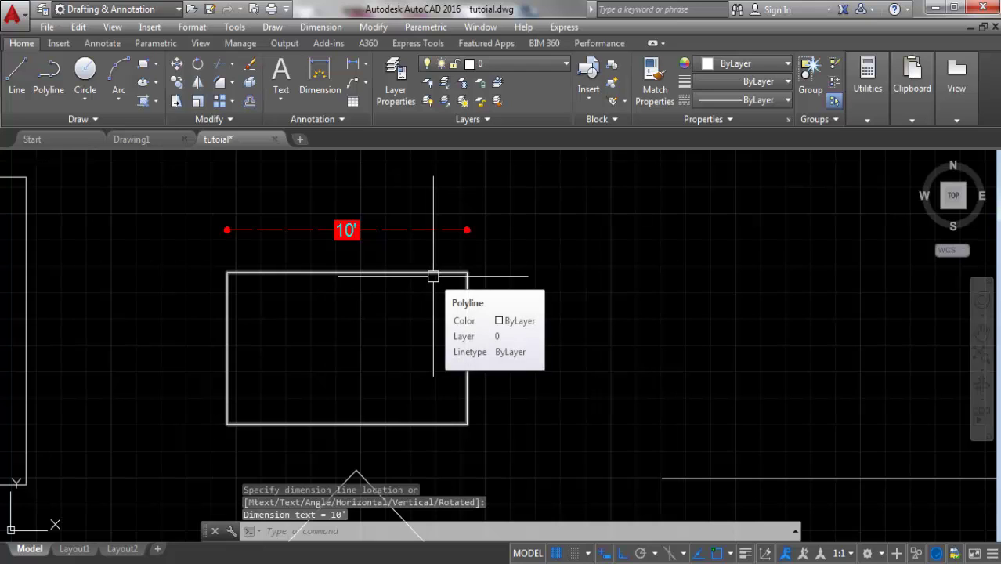
Add a 6' linear dimension to the right of the rectangle's right side.
{"action": "key", "text": "Return"}
{"action": "key", "text": "Return"}
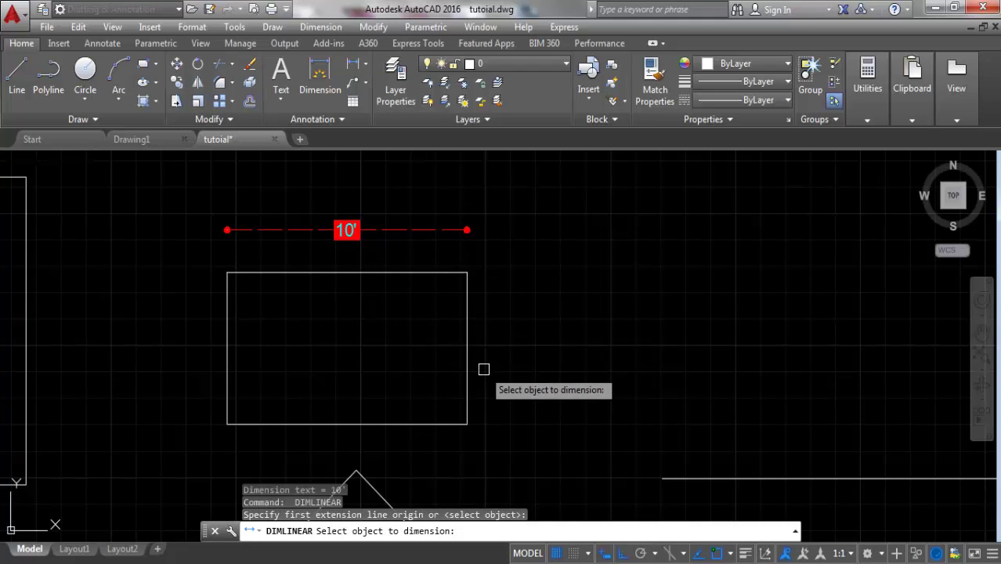
{"action": "left_click", "coordinate": [468, 326]}
{"action": "left_click", "coordinate": [517, 344]}
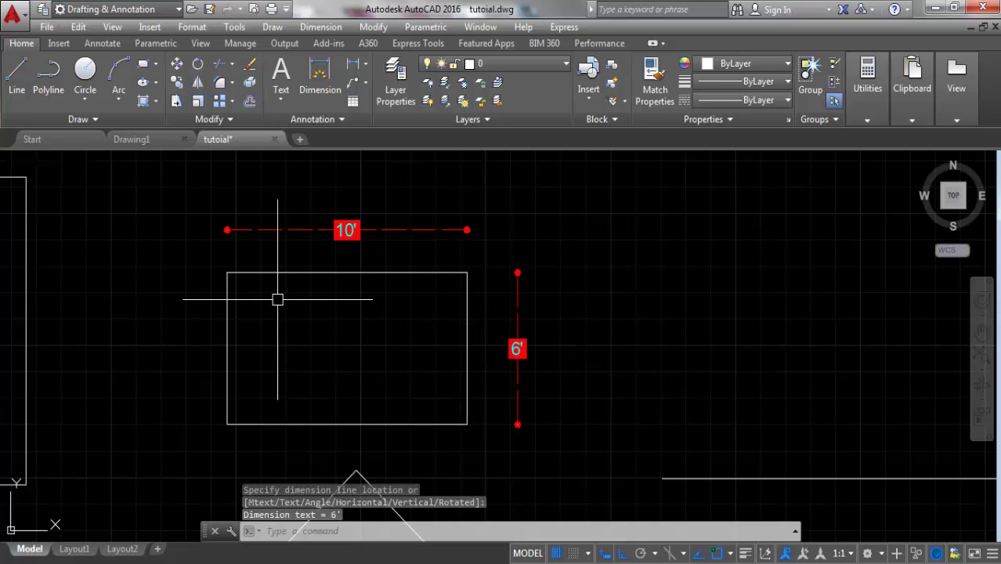
{"action": "scroll", "coordinate": [156, 275], "scroll_direction": "down", "scroll_amount": 2}
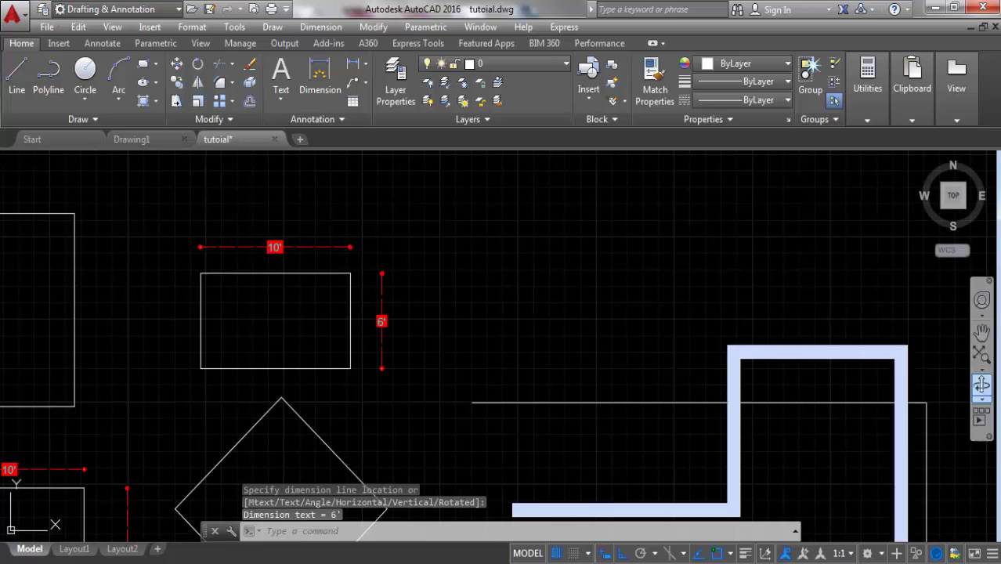
{"action": "scroll", "coordinate": [423, 290], "scroll_direction": "up", "scroll_amount": 2}
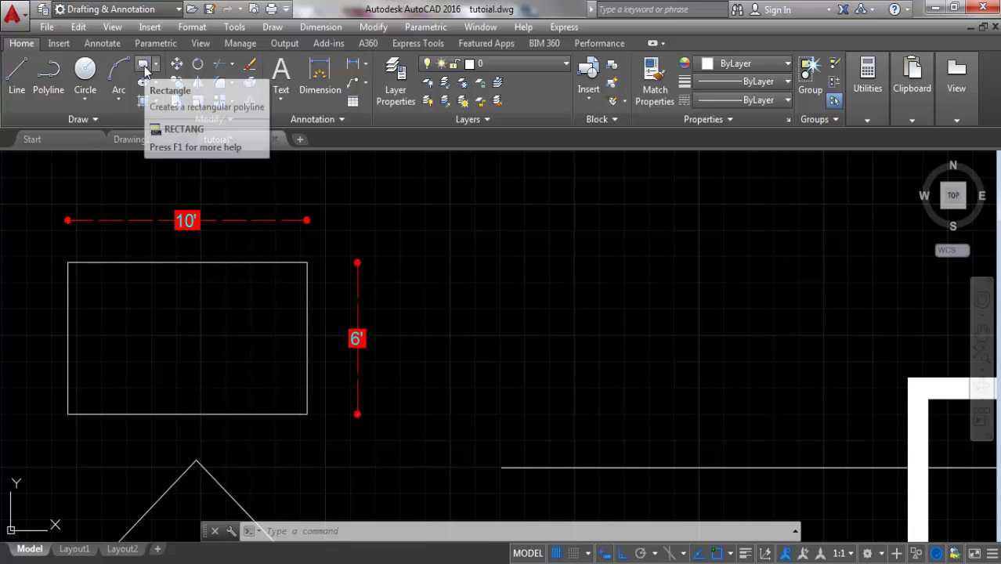
{"action": "mouse_move", "coordinate": [144, 64]}
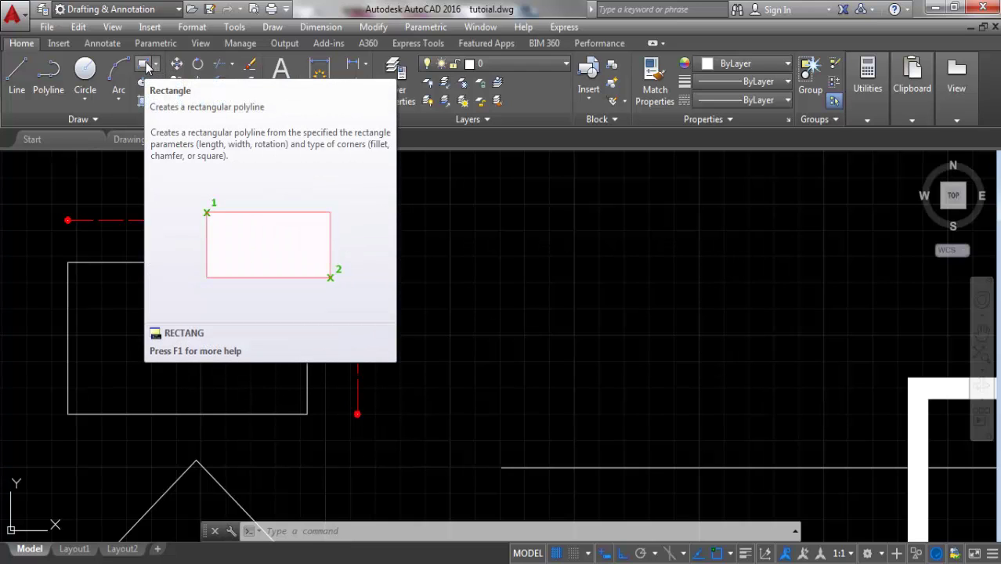
Start a new rectangle, set its first corner and a 45° rotation.
{"action": "left_click", "coordinate": [146, 68]}
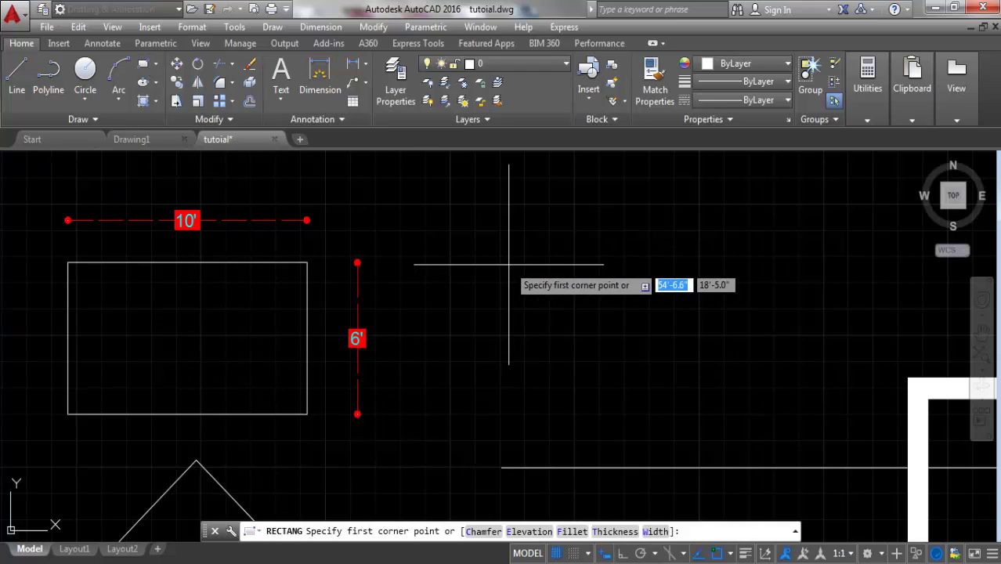
{"action": "scroll", "coordinate": [528, 319], "scroll_direction": "up", "scroll_amount": 2}
{"action": "left_click", "coordinate": [423, 237]}
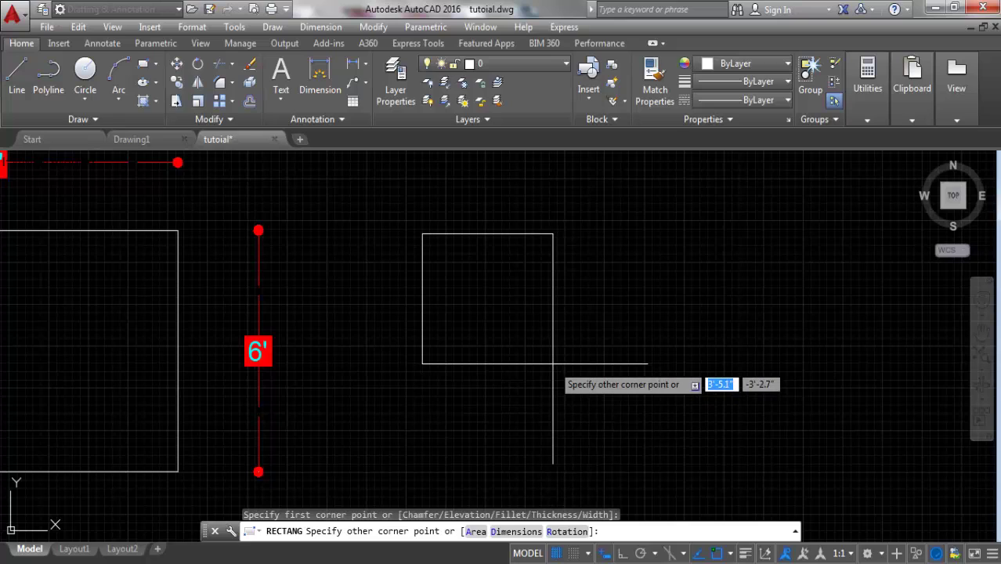
{"action": "right_click", "coordinate": [553, 363]}
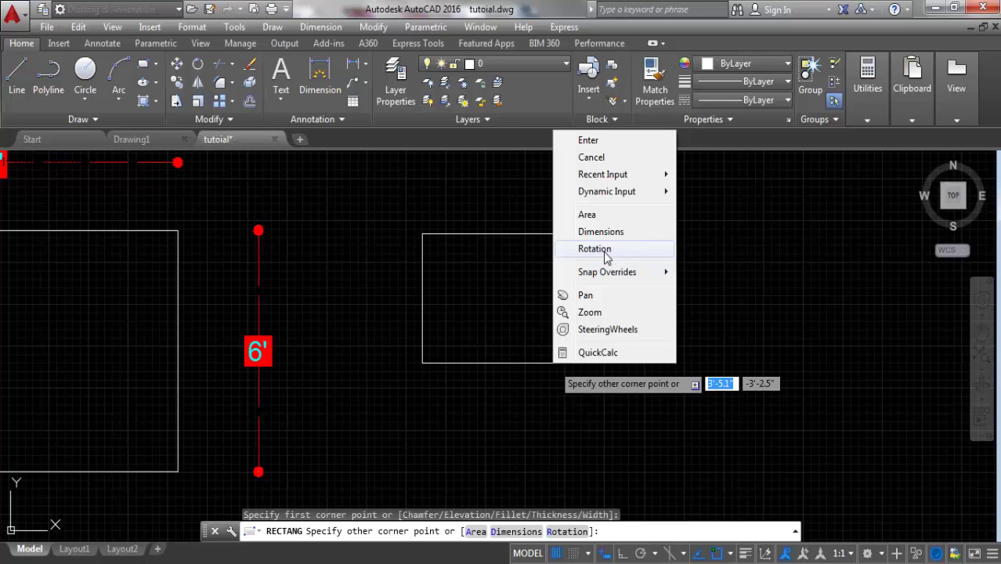
{"action": "left_click", "coordinate": [595, 249]}
{"action": "scroll", "coordinate": [616, 429], "scroll_direction": "down", "scroll_amount": 4}
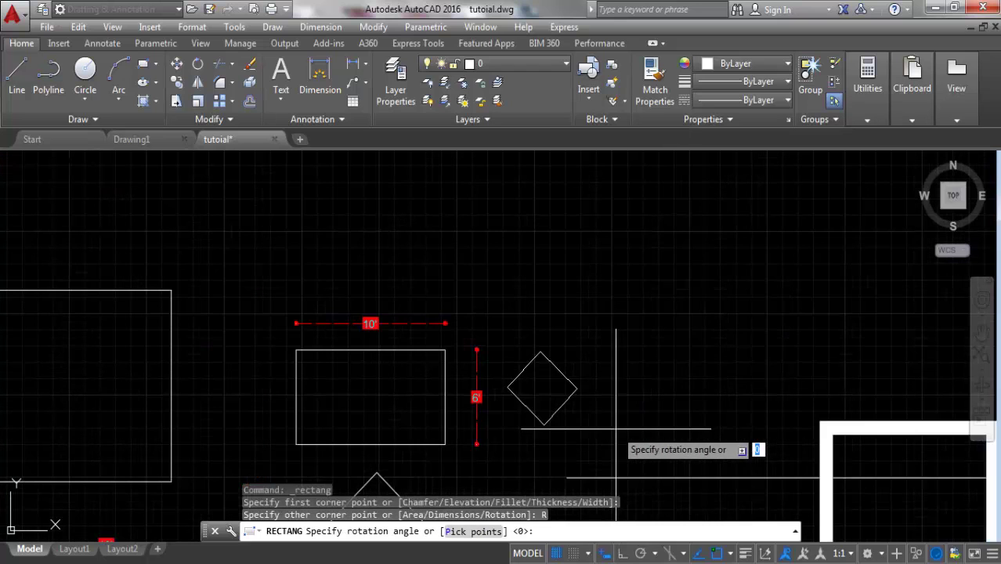
{"action": "scroll", "coordinate": [615, 306], "scroll_direction": "up", "scroll_amount": 4}
{"action": "type", "text": "45"}
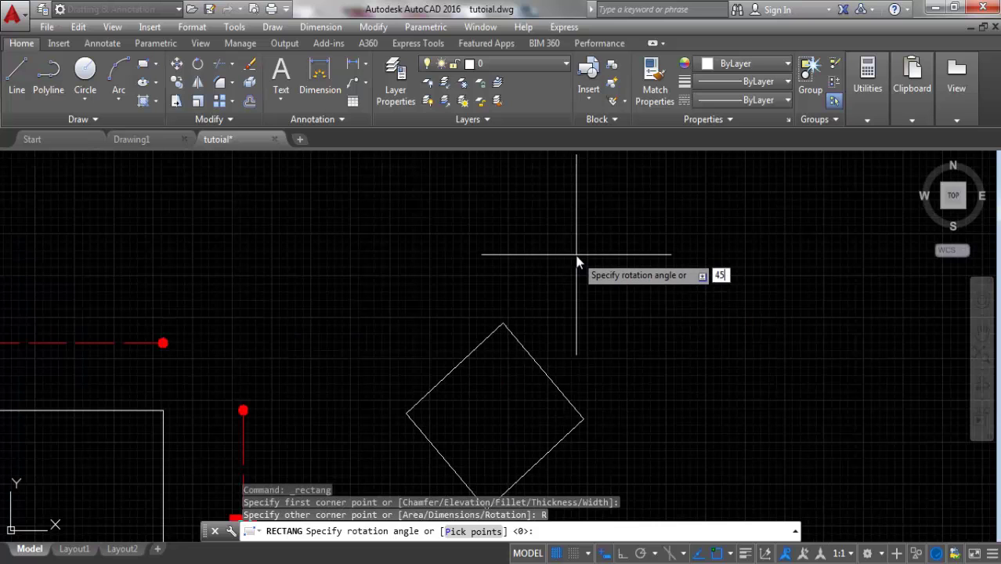
{"action": "key", "text": "Return"}
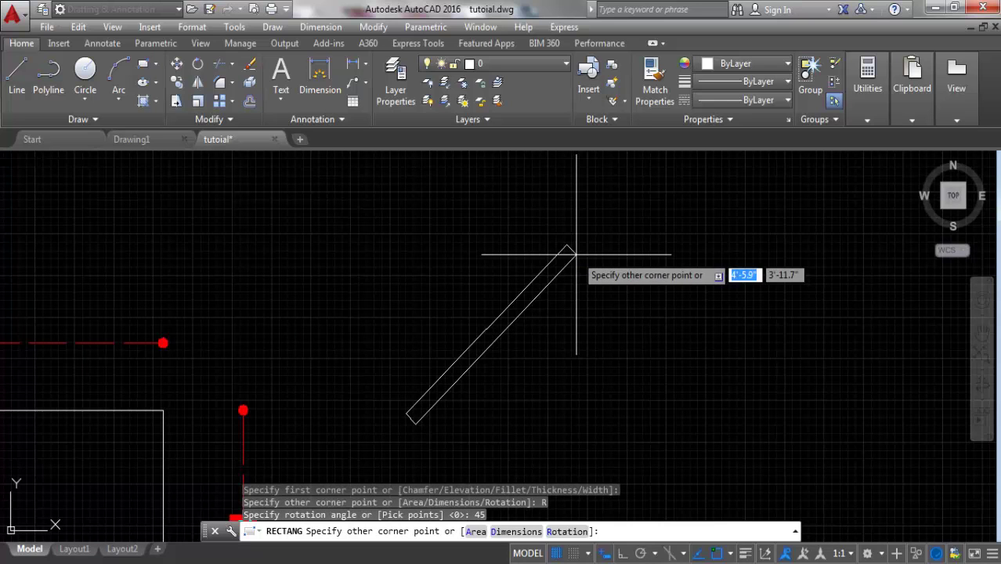
Size the rotated rectangle at 10' by 6' and place it.
{"action": "scroll", "coordinate": [337, 235], "scroll_direction": "down", "scroll_amount": 4}
{"action": "scroll", "coordinate": [443, 226], "scroll_direction": "up", "scroll_amount": 2}
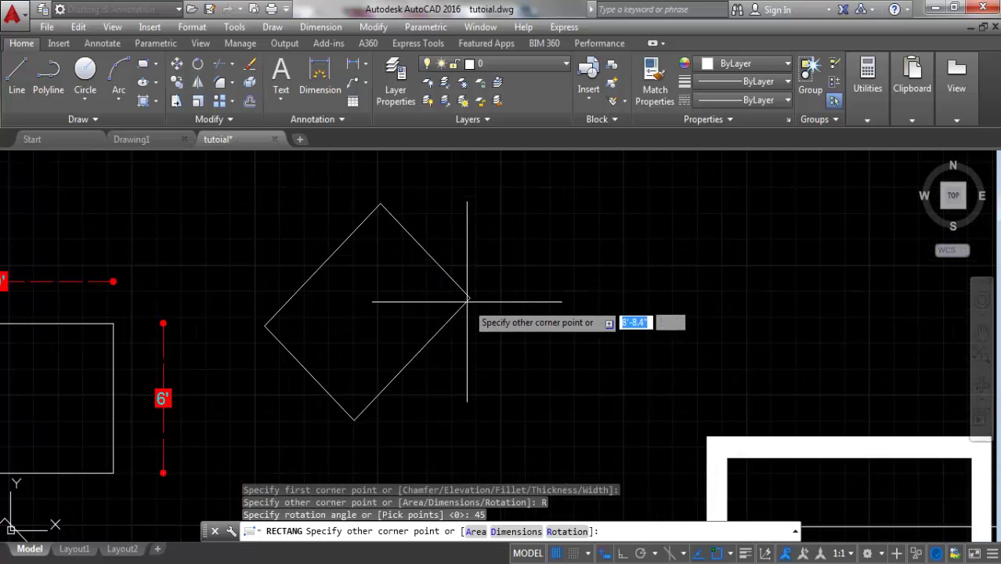
{"action": "scroll", "coordinate": [468, 300], "scroll_direction": "down", "scroll_amount": 2}
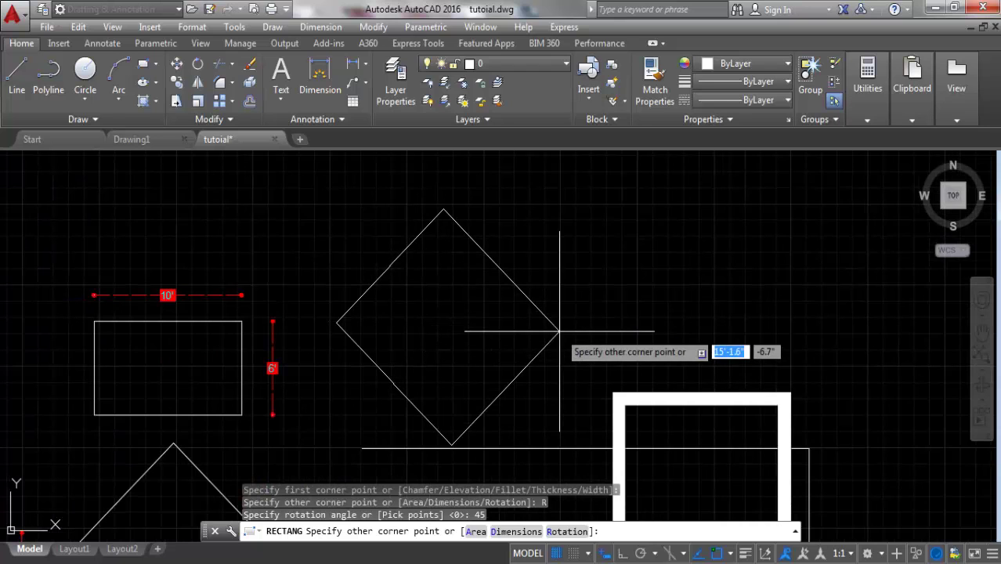
{"action": "right_click", "coordinate": [511, 279]}
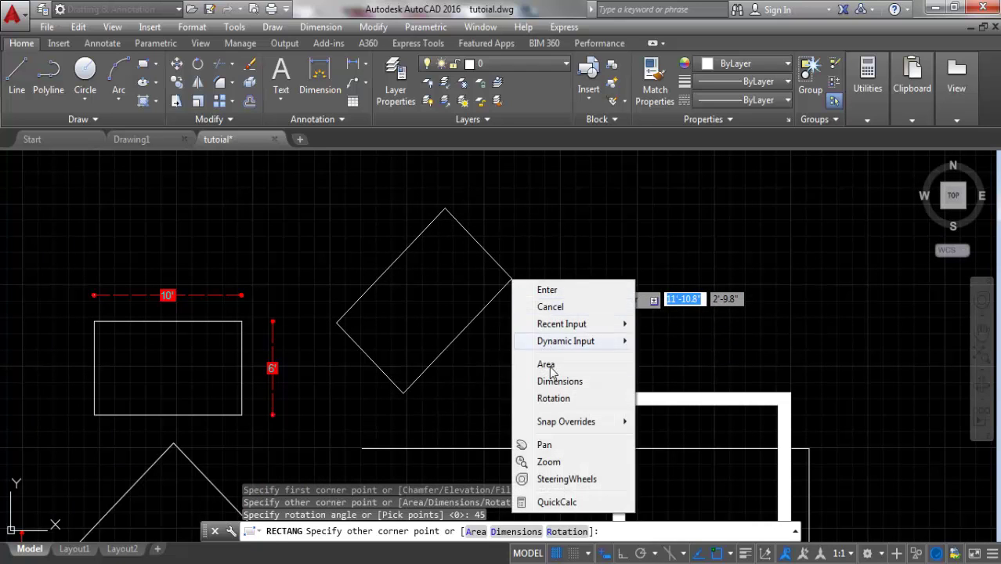
{"action": "left_click", "coordinate": [561, 384]}
{"action": "type", "text": "10'"}
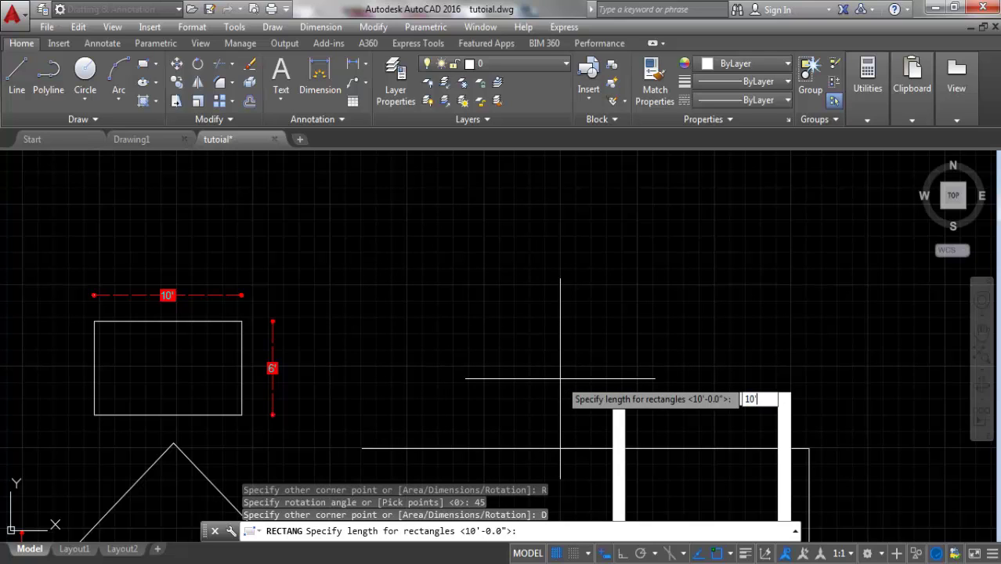
{"action": "key", "text": "Return"}
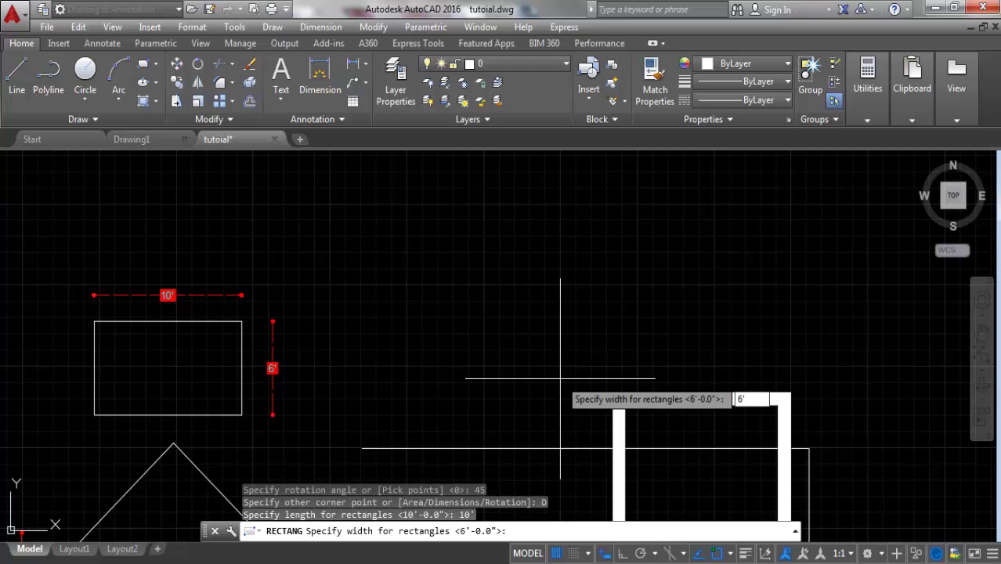
{"action": "key", "text": "Return"}
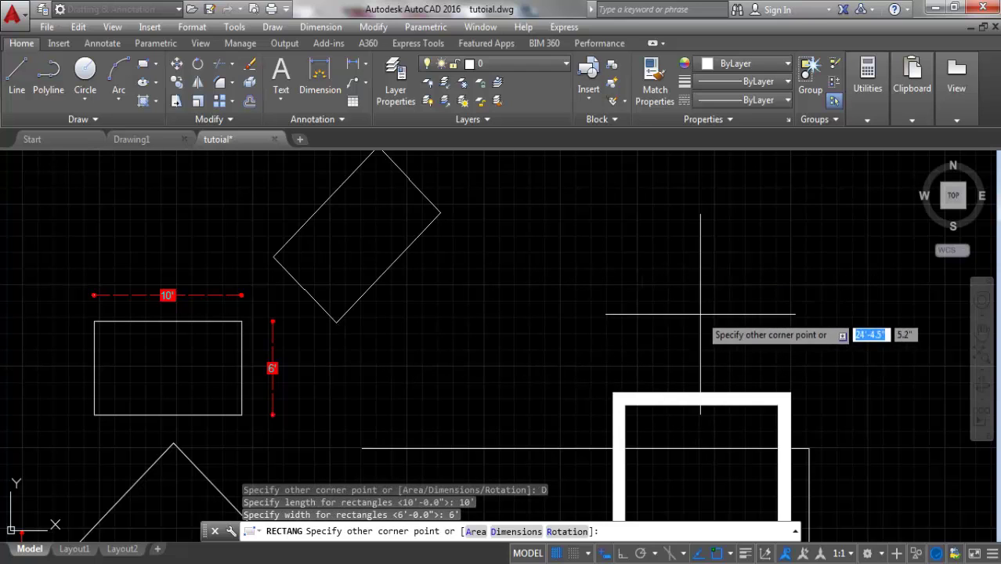
{"action": "left_click", "coordinate": [788, 351]}
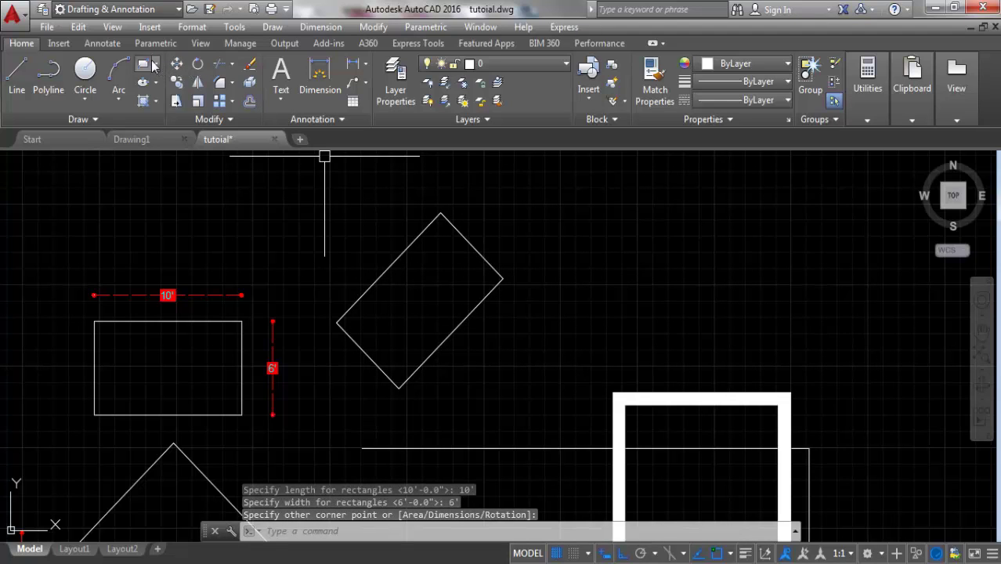
{"action": "left_click", "coordinate": [143, 68]}
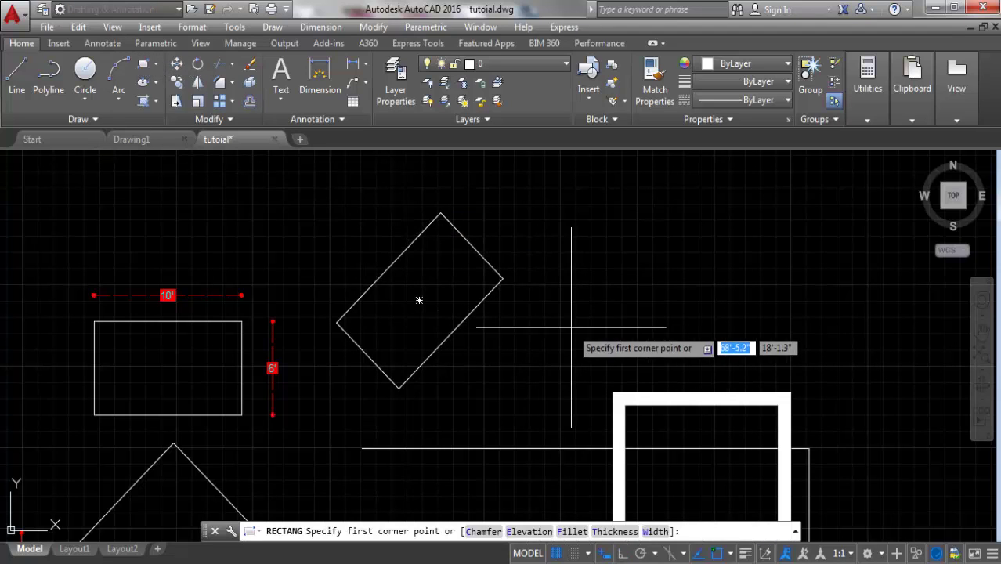
{"action": "scroll", "coordinate": [329, 378], "scroll_direction": "down", "scroll_amount": 2}
{"action": "scroll", "coordinate": [329, 379], "scroll_direction": "up", "scroll_amount": 2}
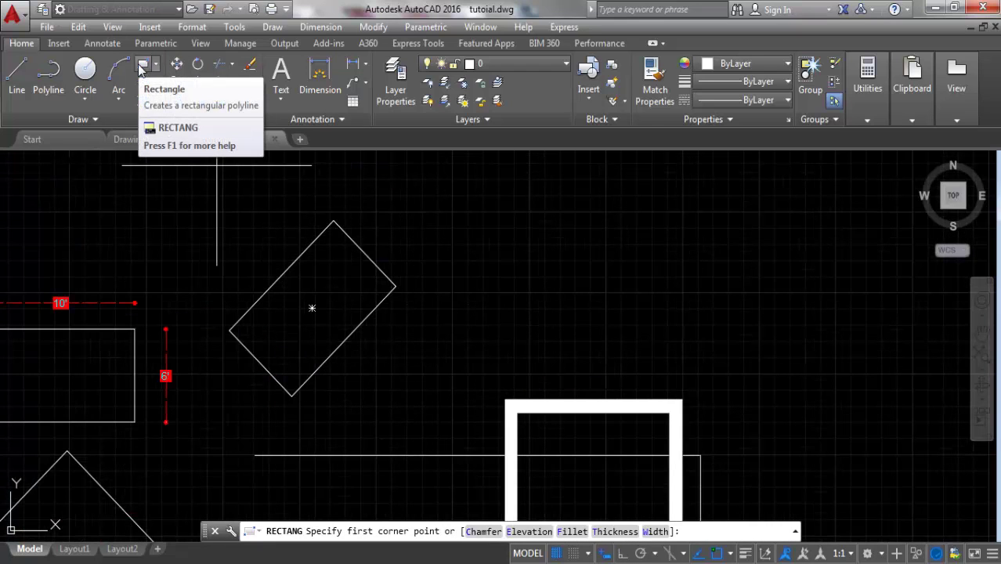
Start a rectangle with both chamfer distances set to 2'.
{"action": "left_click", "coordinate": [146, 69]}
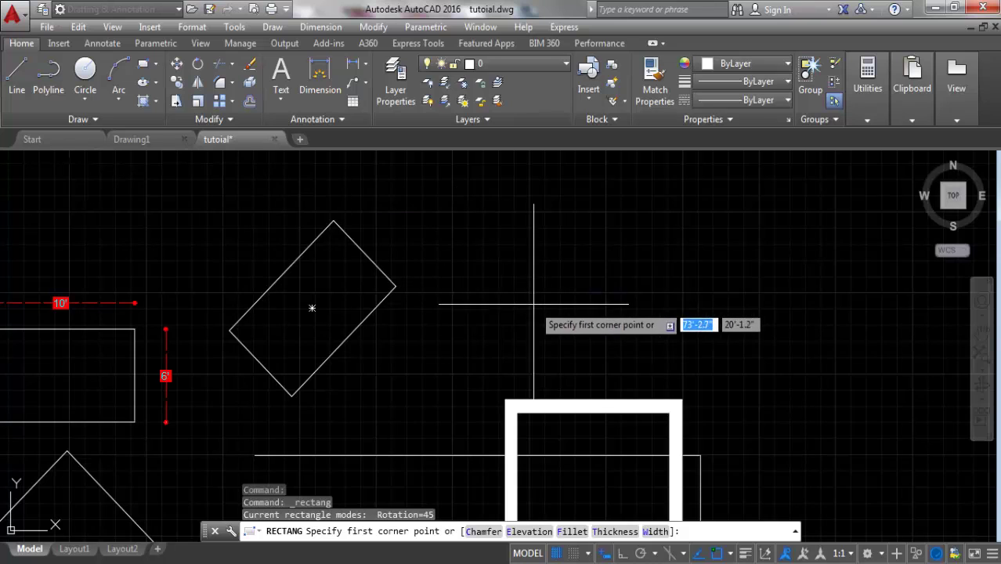
{"action": "scroll", "coordinate": [517, 329], "scroll_direction": "up", "scroll_amount": 2}
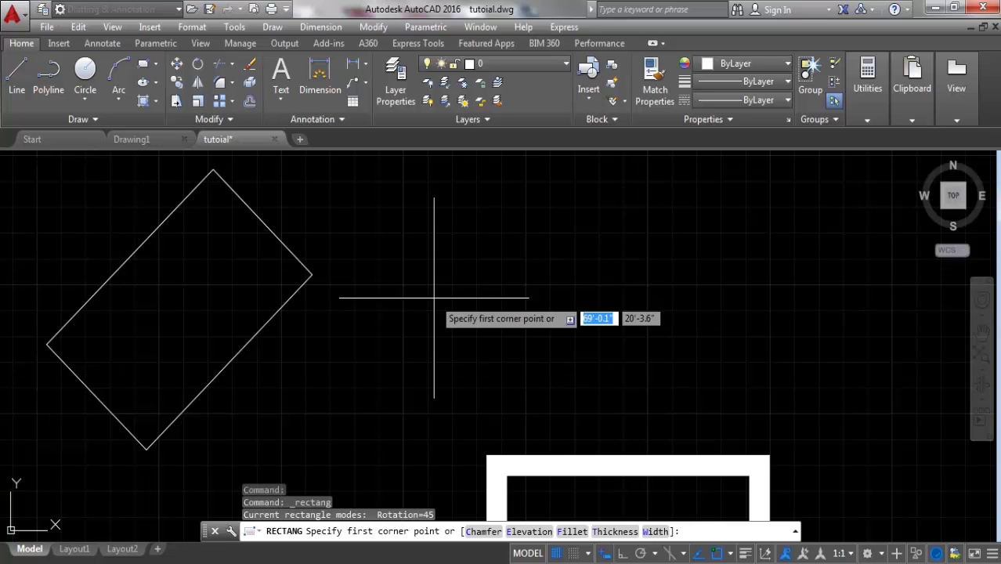
{"action": "right_click", "coordinate": [434, 298]}
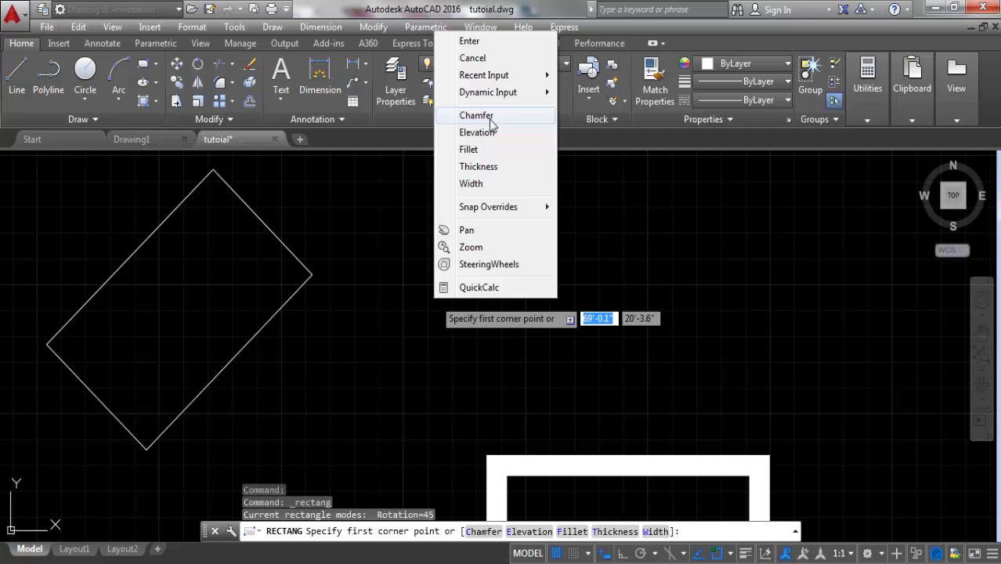
{"action": "left_click", "coordinate": [476, 115]}
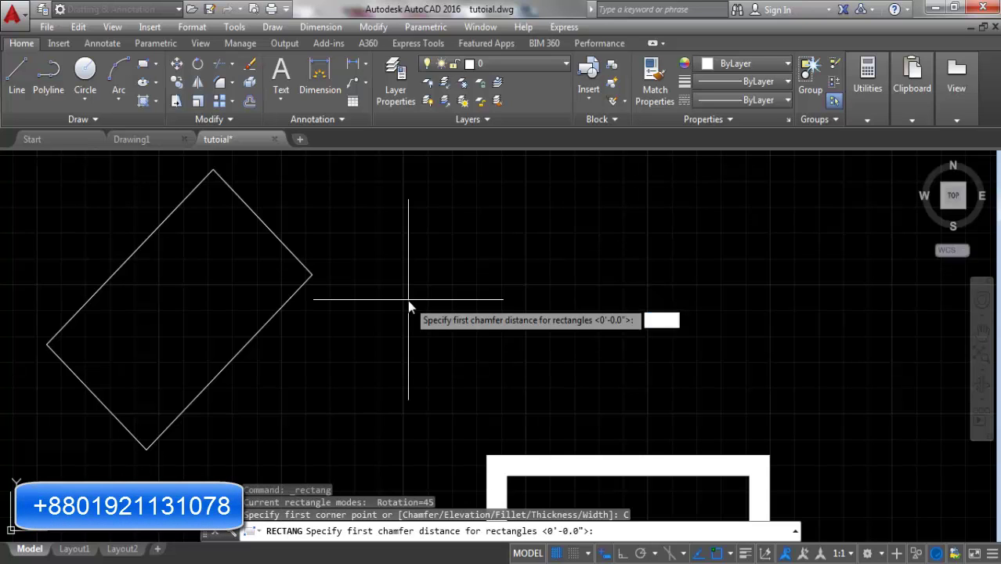
{"action": "key", "text": "Return"}
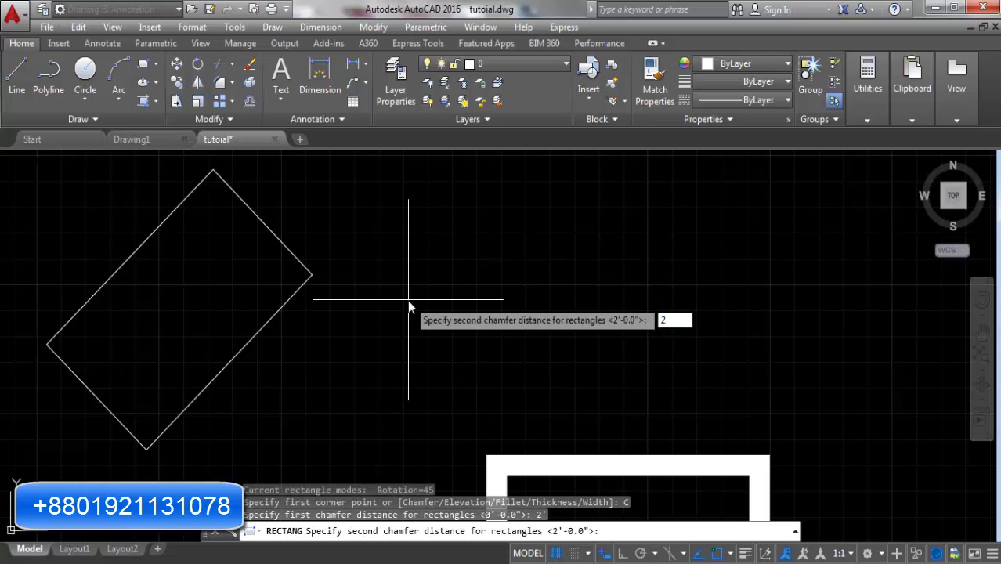
{"action": "key", "text": "Return"}
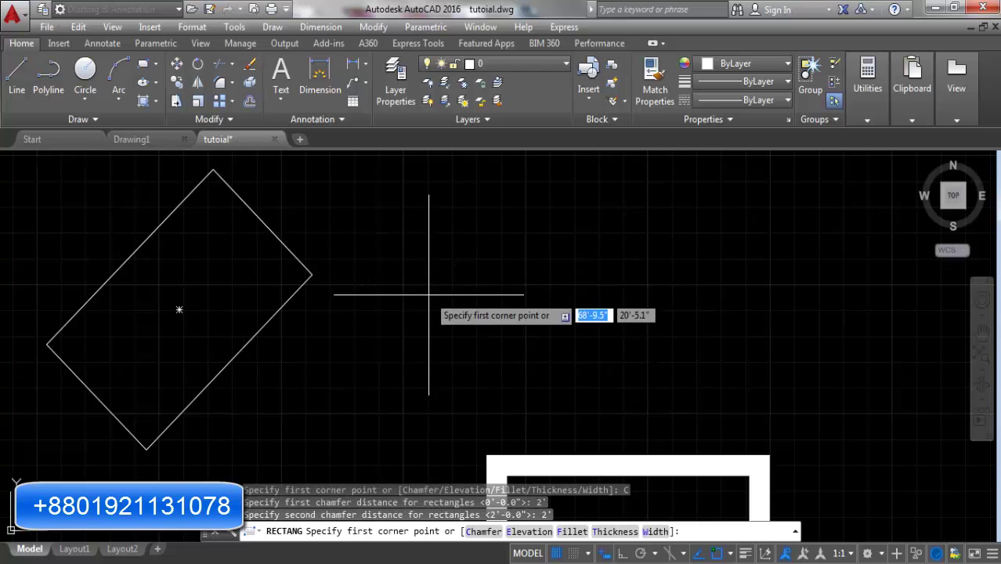
Draw the 2'-chamfered rectangle at 5' length by 6' width.
{"action": "left_click", "coordinate": [456, 249]}
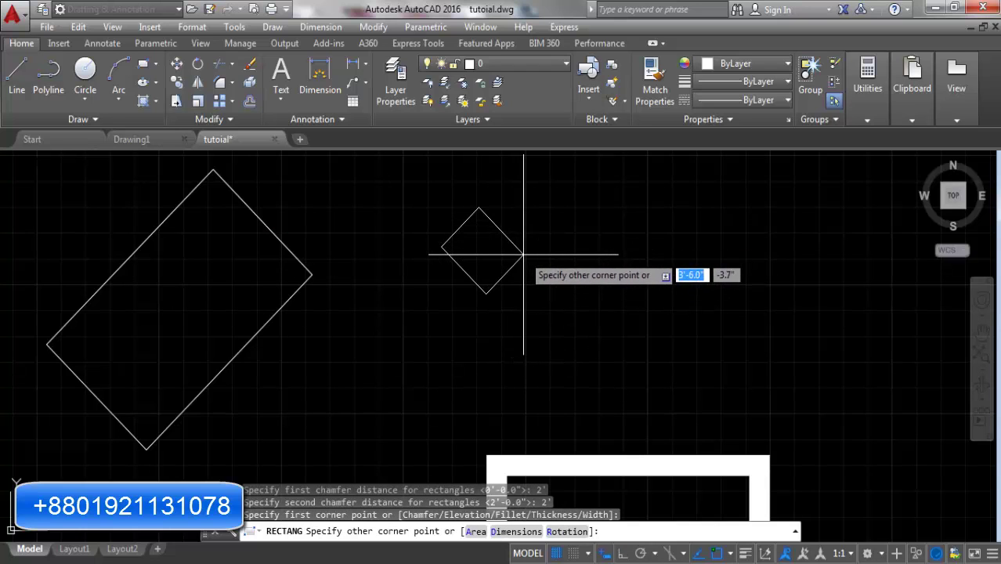
{"action": "right_click", "coordinate": [523, 254]}
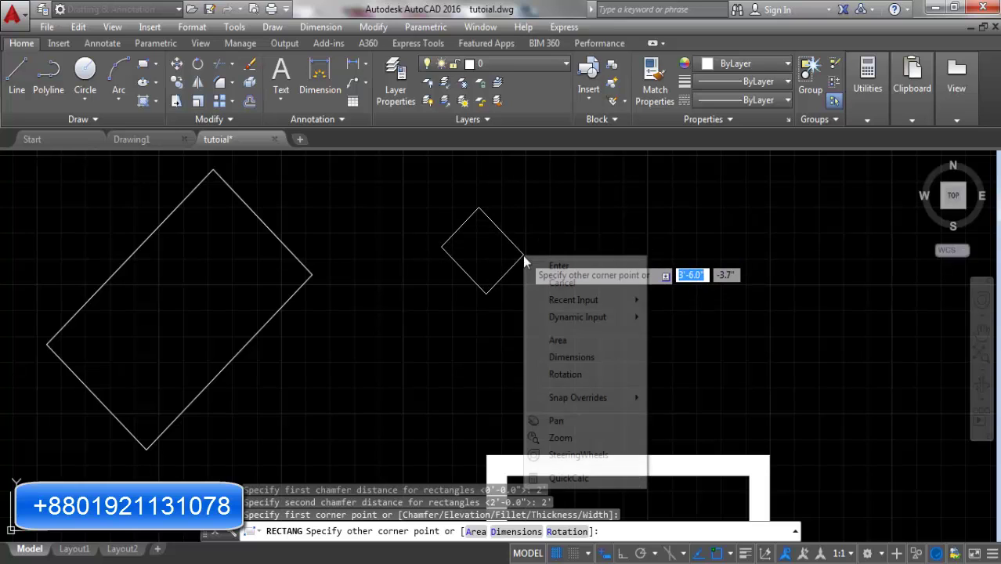
{"action": "left_click", "coordinate": [573, 359]}
{"action": "type", "text": "5'"}
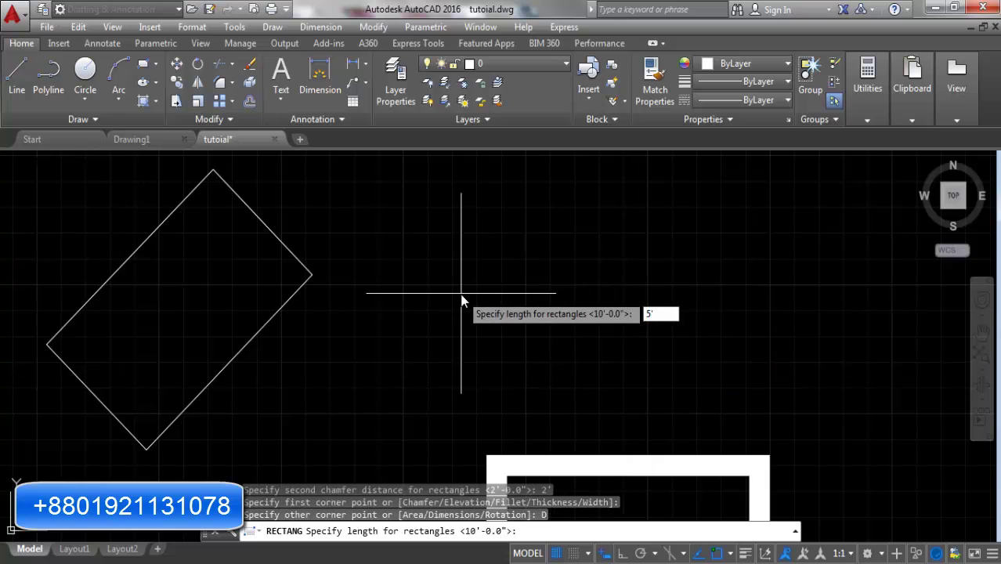
{"action": "key", "text": "Return"}
{"action": "key", "text": "Return"}
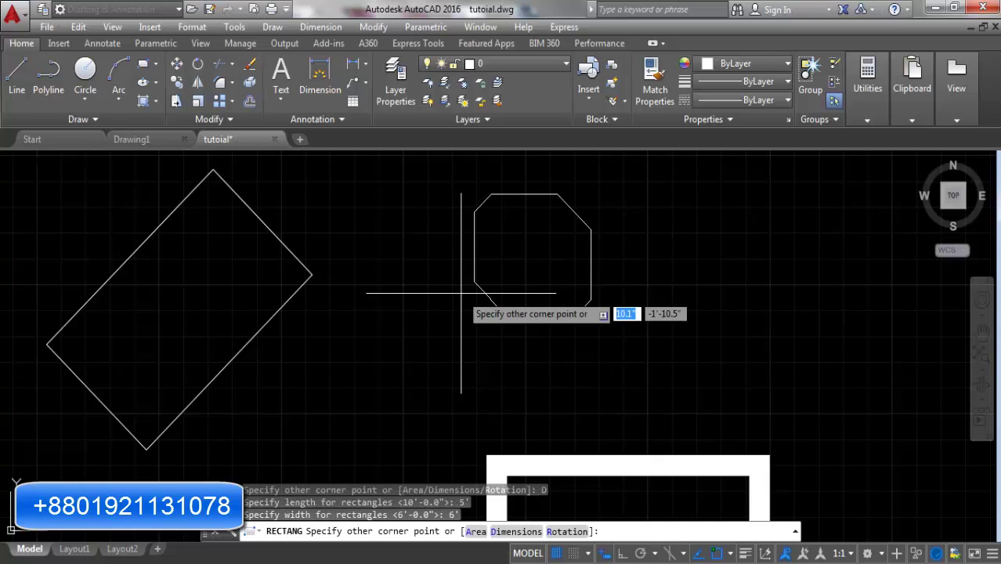
{"action": "left_click", "coordinate": [727, 251]}
{"action": "scroll", "coordinate": [602, 225], "scroll_direction": "up", "scroll_amount": 2}
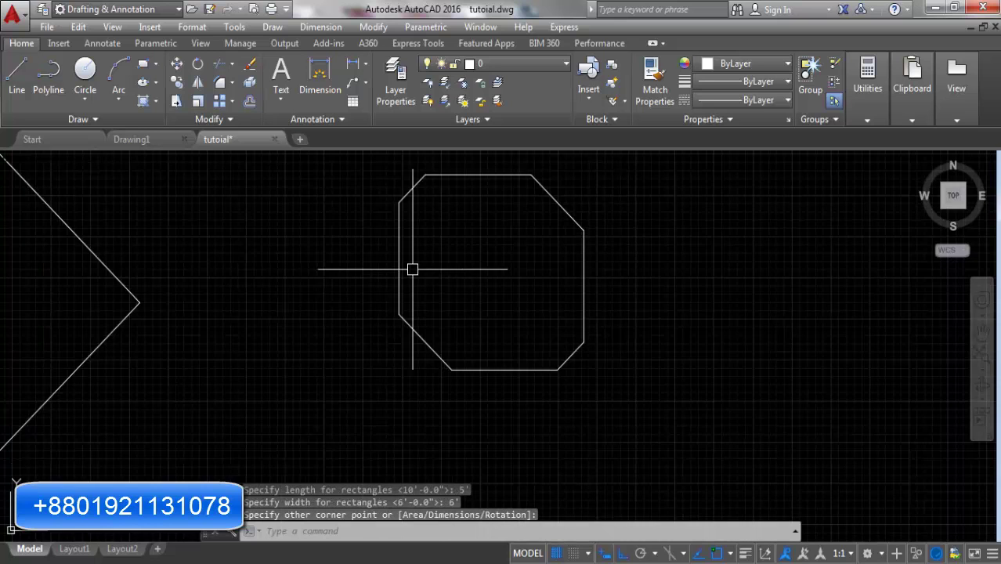
{"action": "scroll", "coordinate": [413, 270], "scroll_direction": "down", "scroll_amount": 4}
{"action": "scroll", "coordinate": [521, 304], "scroll_direction": "up", "scroll_amount": 4}
{"action": "scroll", "coordinate": [485, 267], "scroll_direction": "down", "scroll_amount": 4}
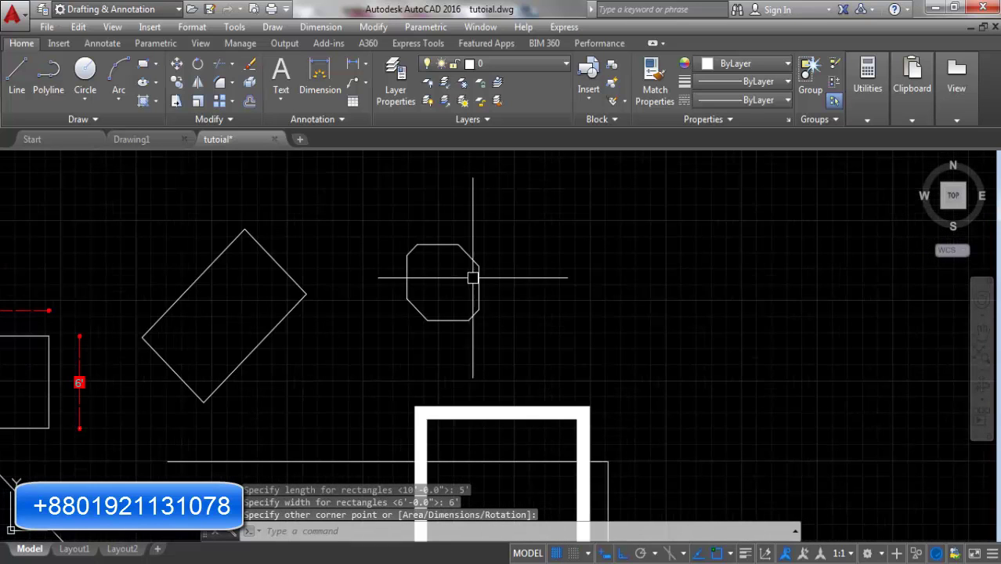
Window-select the small chamfered octagon and delete it.
{"action": "left_click", "coordinate": [506, 246]}
{"action": "left_click", "coordinate": [418, 322]}
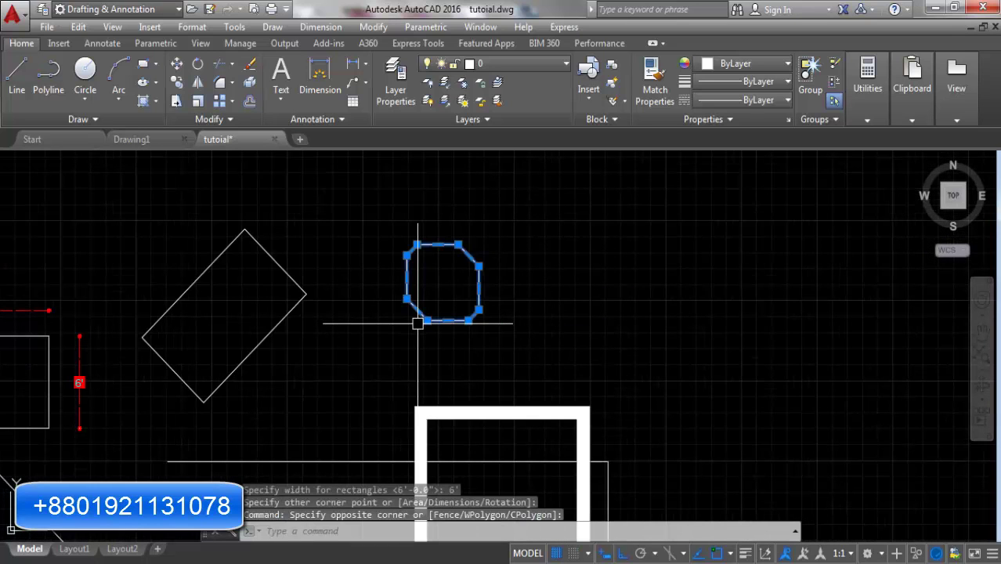
{"action": "key", "text": "Delete"}
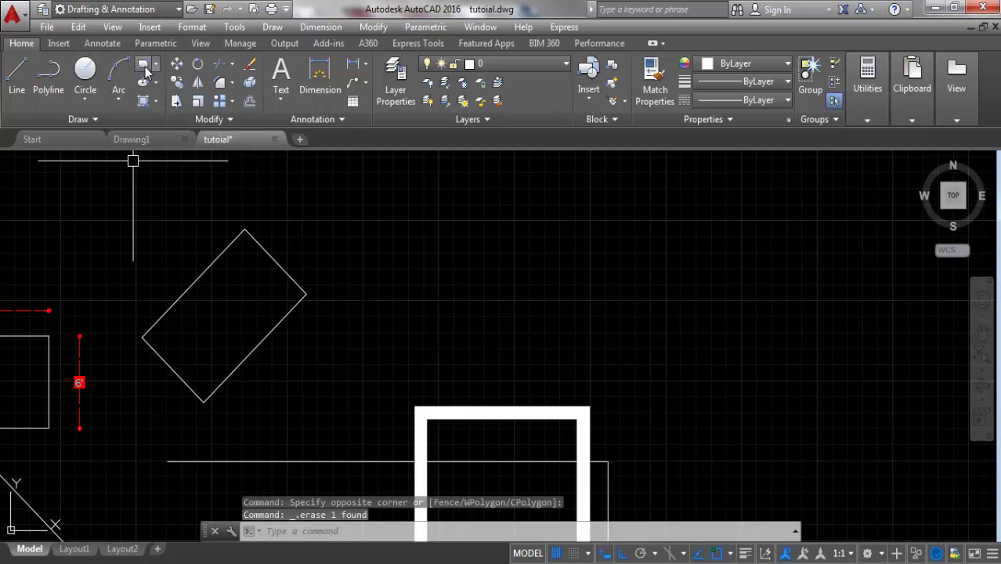
Start a chamfered rectangle, set its first corner, and reset rotation from 45° to 0°.
{"action": "left_click", "coordinate": [146, 70]}
{"action": "scroll", "coordinate": [397, 321], "scroll_direction": "up", "scroll_amount": 2}
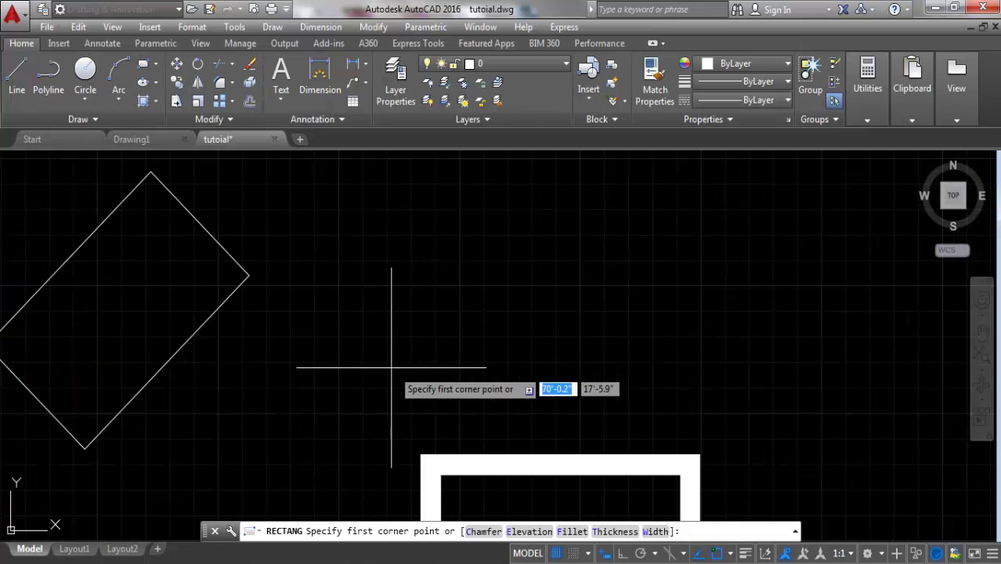
{"action": "scroll", "coordinate": [387, 367], "scroll_direction": "down", "scroll_amount": 2}
{"action": "scroll", "coordinate": [396, 341], "scroll_direction": "up", "scroll_amount": 2}
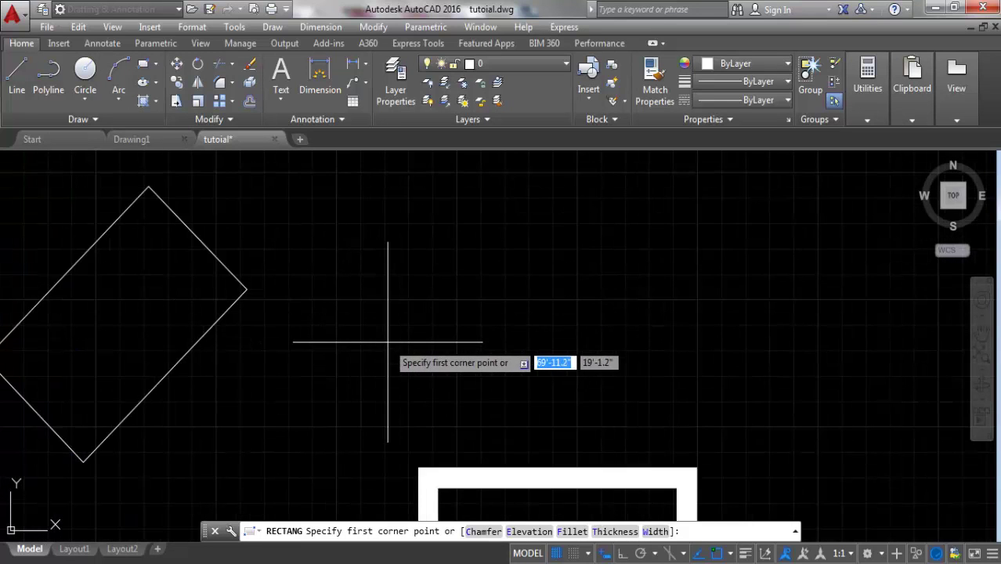
{"action": "left_click", "coordinate": [408, 266]}
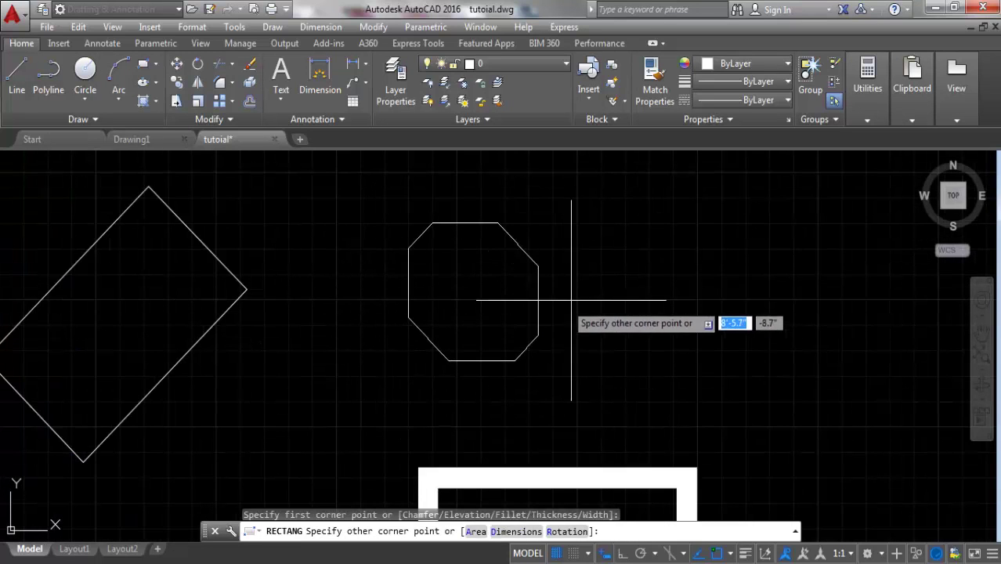
{"action": "right_click", "coordinate": [614, 252]}
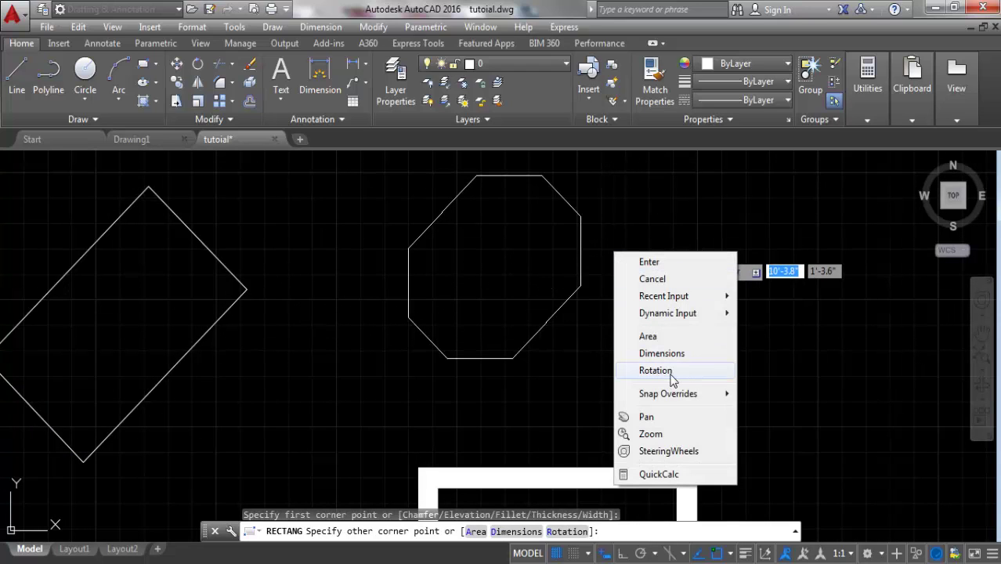
{"action": "left_click", "coordinate": [671, 373]}
{"action": "type", "text": "0"}
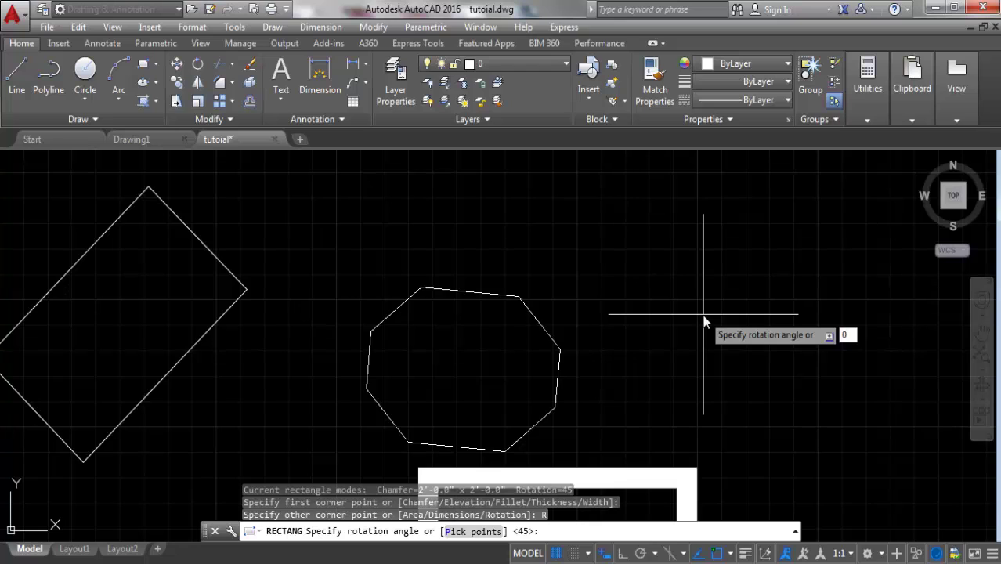
{"action": "key", "text": "Return"}
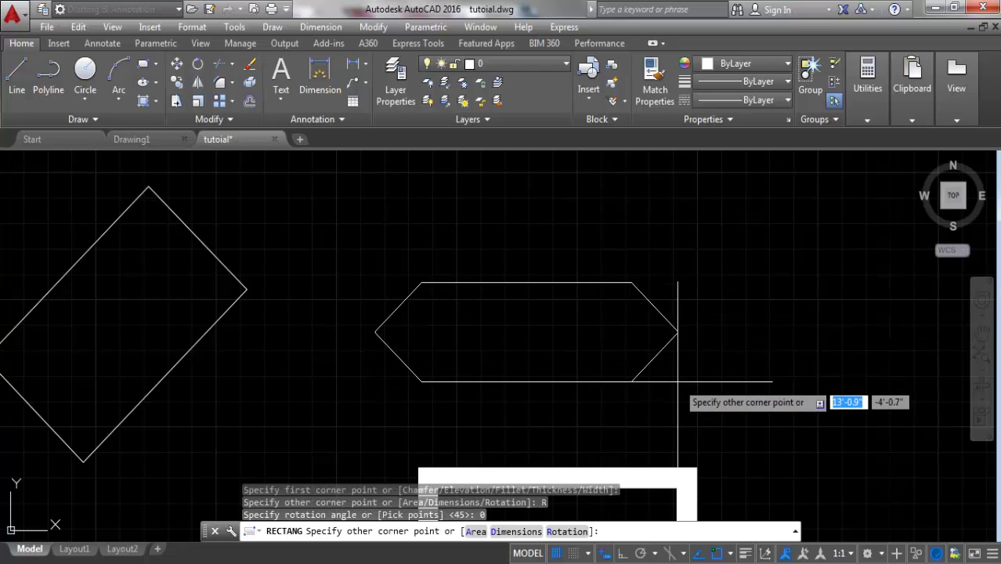
Place the 2'-chamfered rectangle at 10' length and 8' width.
{"action": "right_click", "coordinate": [682, 380]}
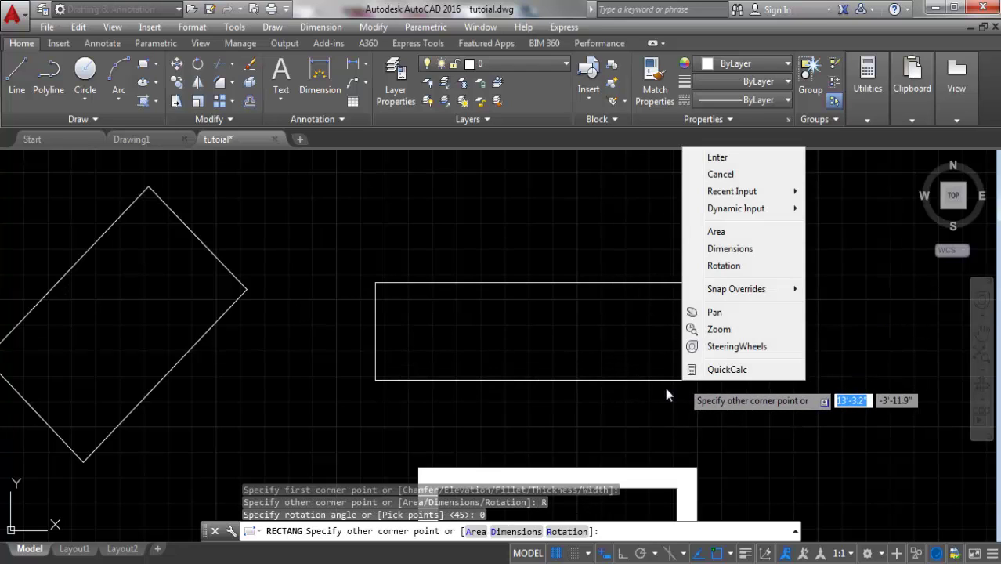
{"action": "left_click", "coordinate": [745, 250]}
{"action": "type", "text": "10'"}
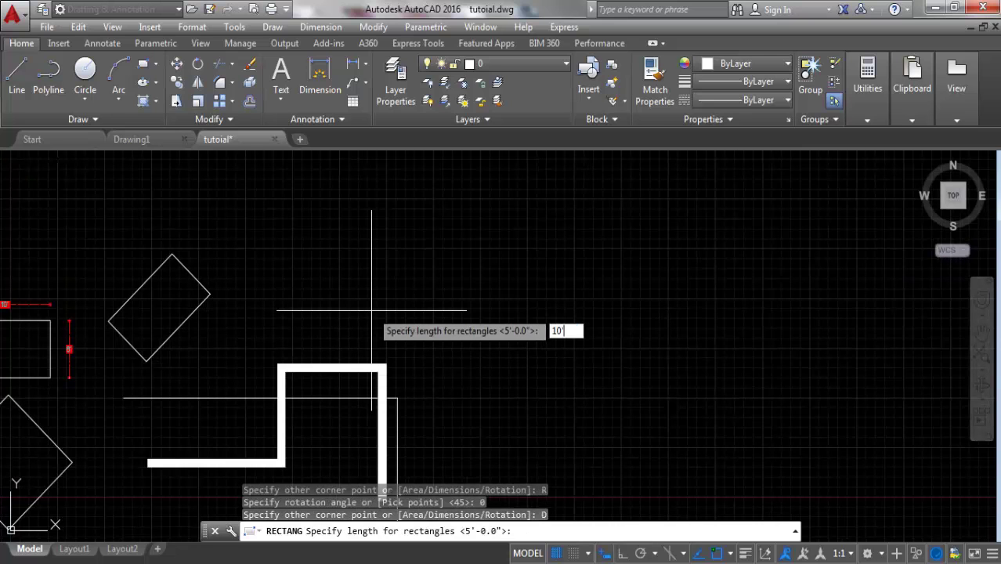
{"action": "key", "text": "Return"}
{"action": "type", "text": "8'"}
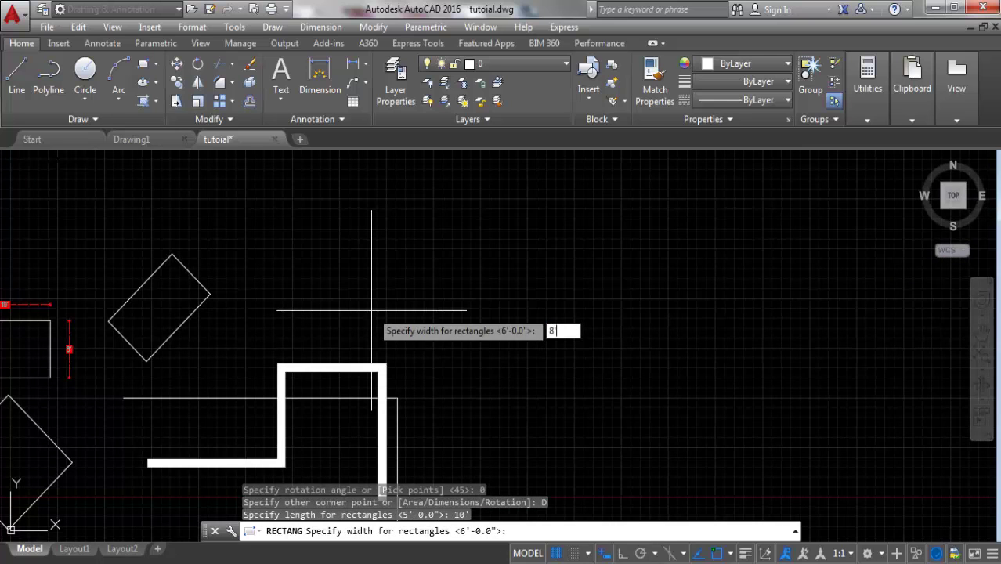
{"action": "key", "text": "Return"}
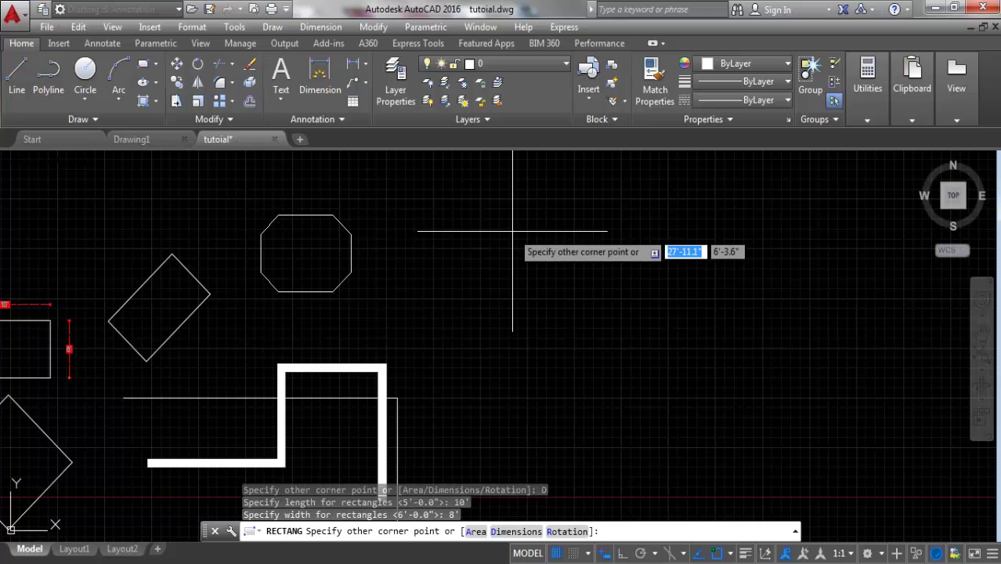
{"action": "left_click", "coordinate": [521, 189]}
{"action": "scroll", "coordinate": [283, 227], "scroll_direction": "up", "scroll_amount": 3}
{"action": "scroll", "coordinate": [282, 227], "scroll_direction": "up", "scroll_amount": 4}
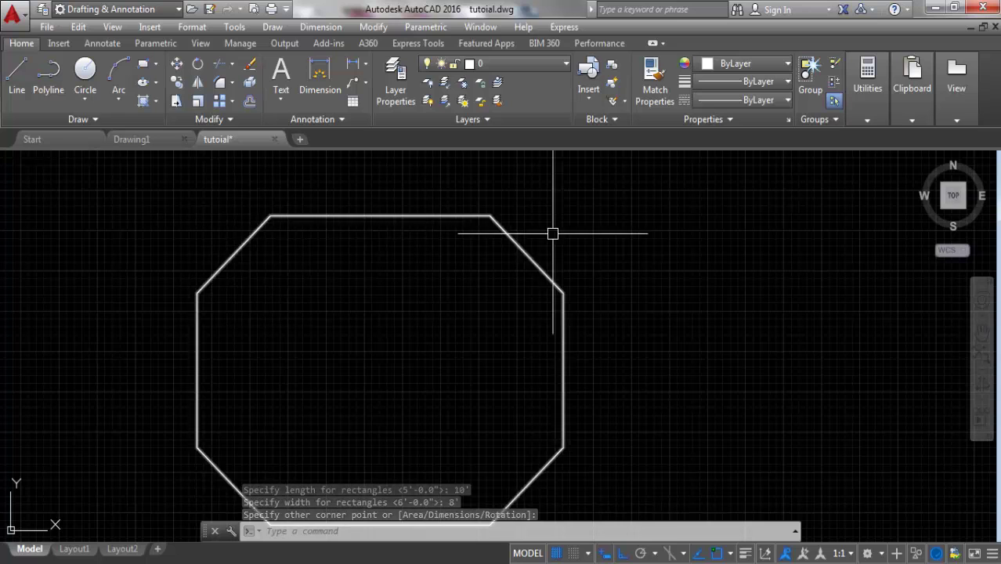
{"action": "scroll", "coordinate": [284, 283], "scroll_direction": "down", "scroll_amount": 2}
{"action": "scroll", "coordinate": [369, 258], "scroll_direction": "up", "scroll_amount": 2}
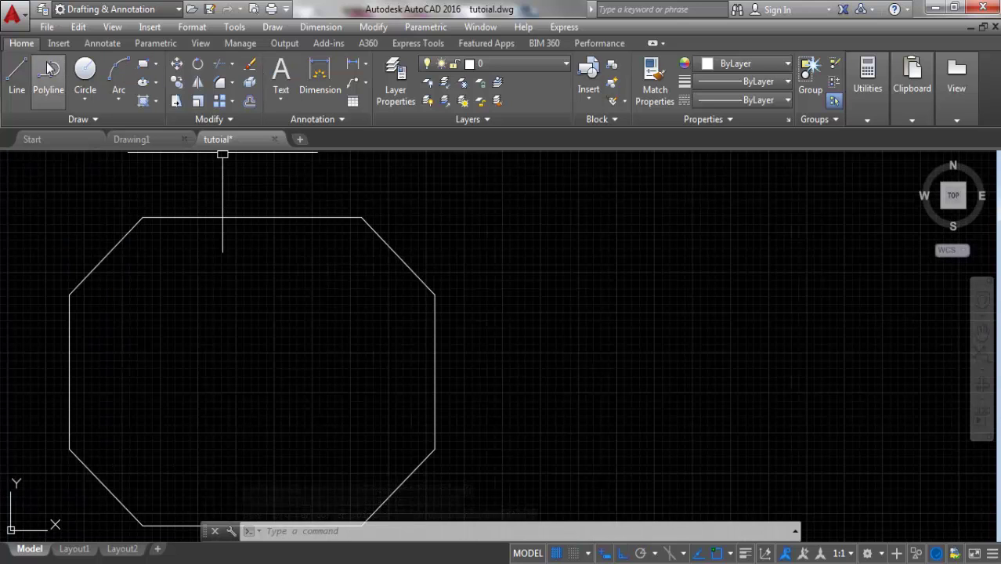
Draw a horizontal guide line from the octagon's top corner and a vertical one from its upper-right corner.
{"action": "left_click", "coordinate": [15, 76]}
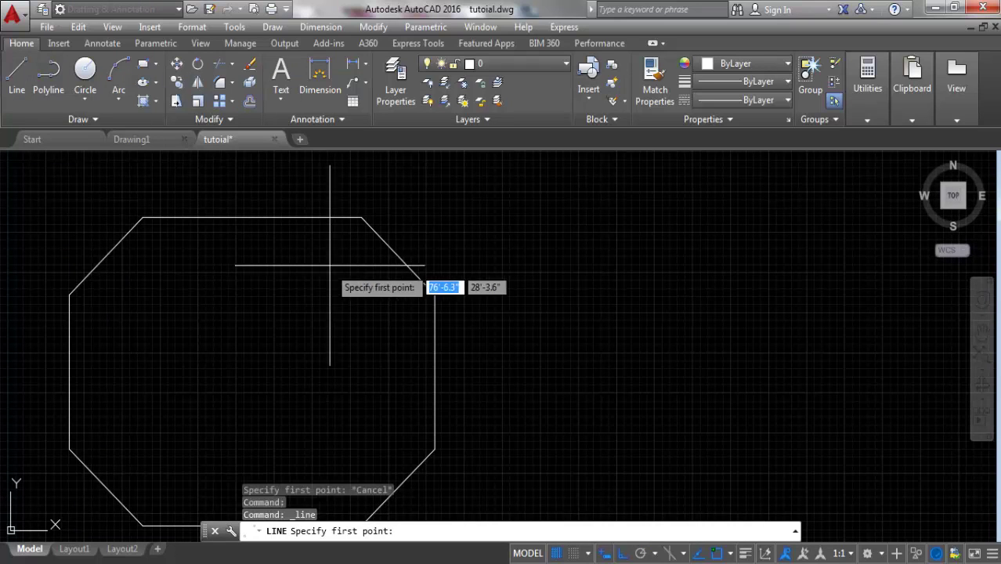
{"action": "left_click", "coordinate": [361, 218]}
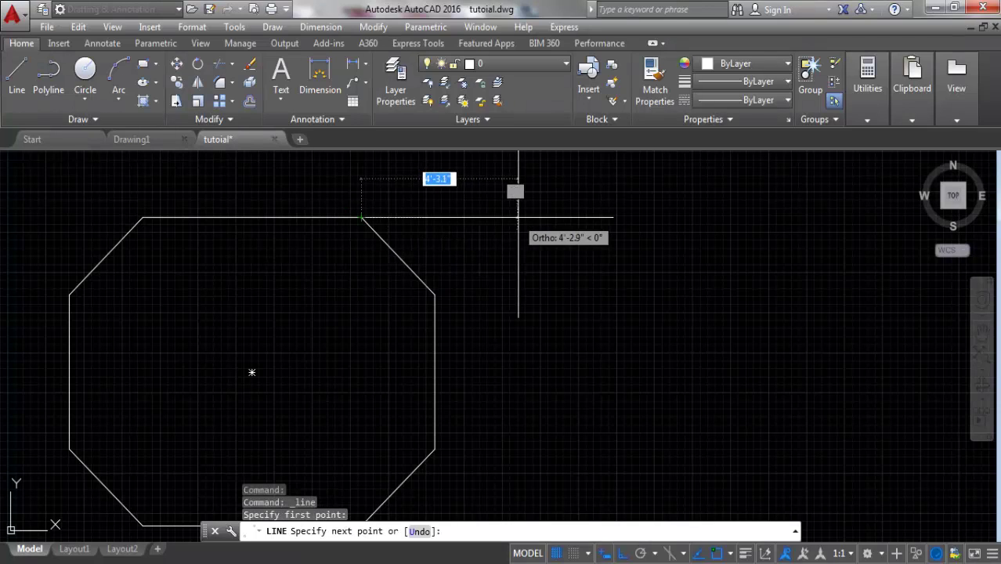
{"action": "right_click", "coordinate": [504, 217]}
{"action": "left_click", "coordinate": [511, 226]}
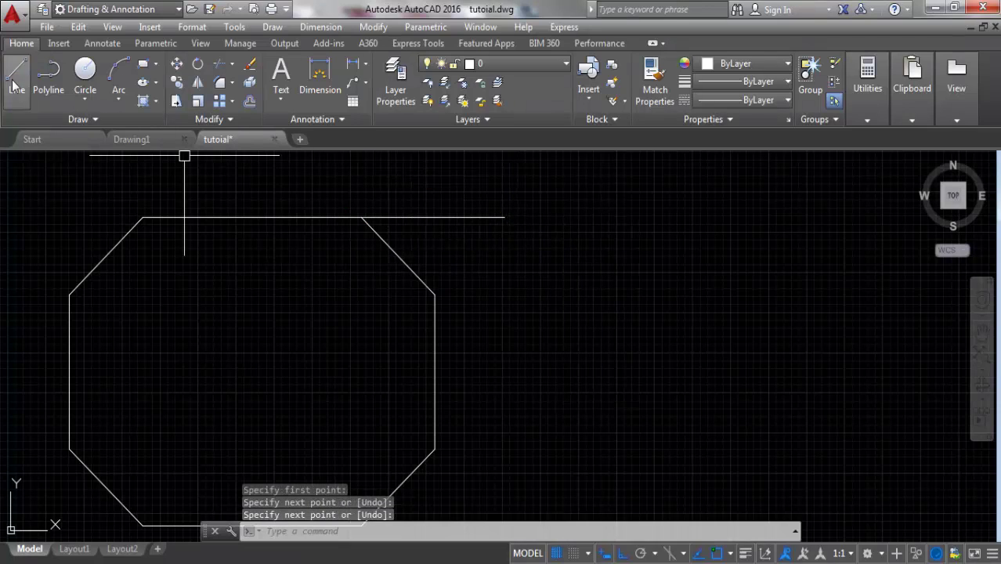
{"action": "key", "text": "Return"}
{"action": "left_click", "coordinate": [435, 293]}
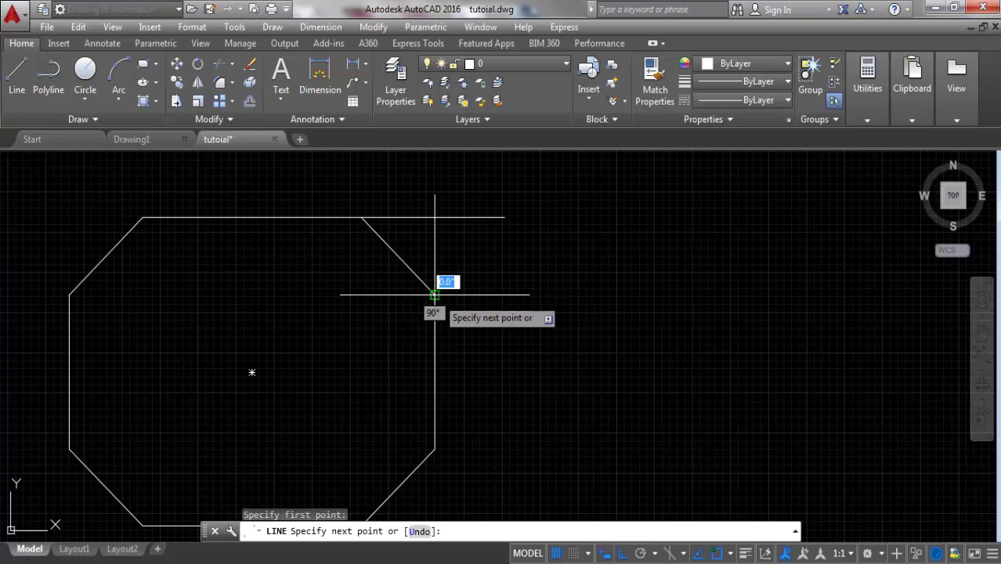
{"action": "right_click", "coordinate": [435, 193]}
{"action": "left_click", "coordinate": [472, 205]}
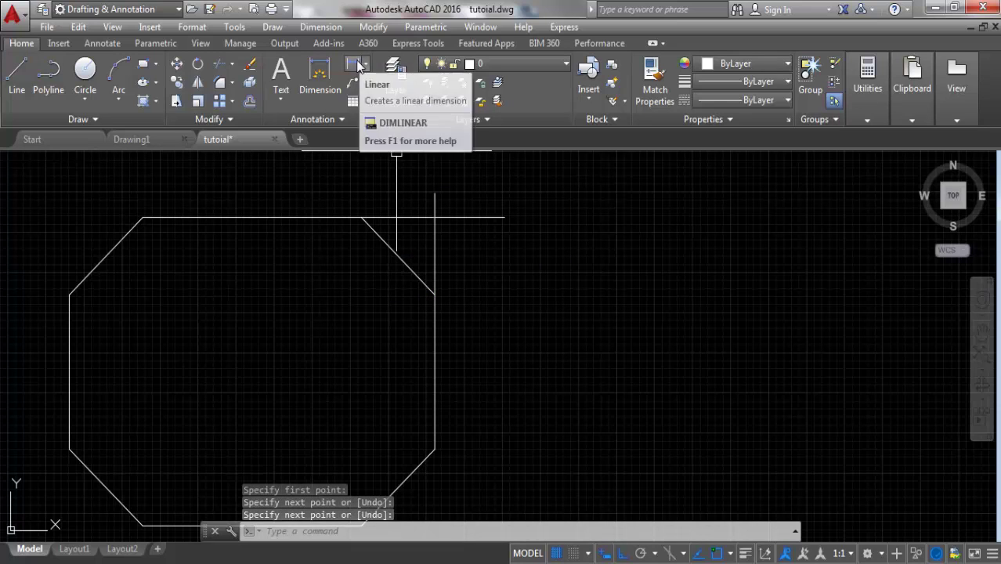
Add a 2' linear dimension above the top-right chamfer between the guide lines.
{"action": "left_click", "coordinate": [357, 64]}
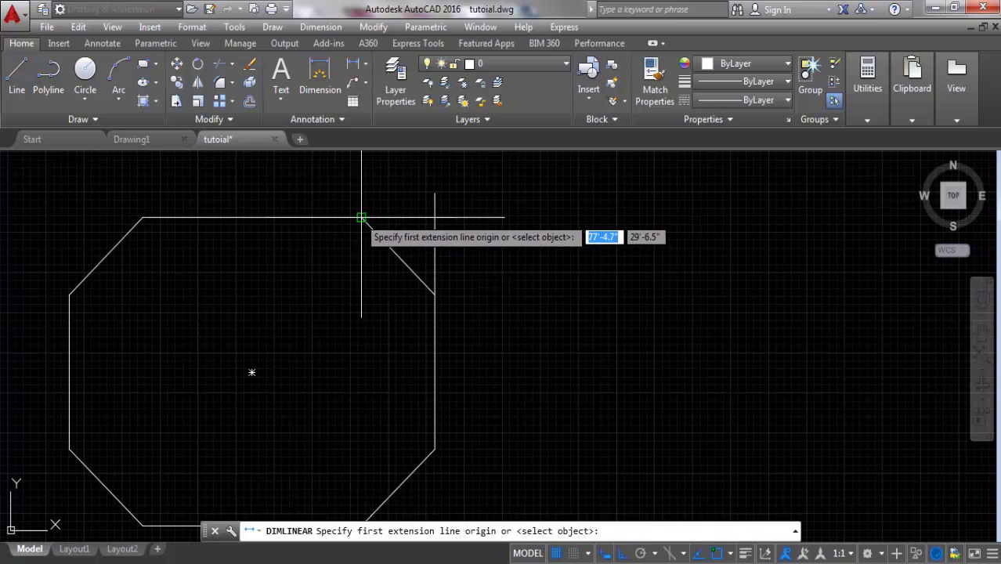
{"action": "left_click", "coordinate": [362, 217]}
{"action": "left_click", "coordinate": [435, 217]}
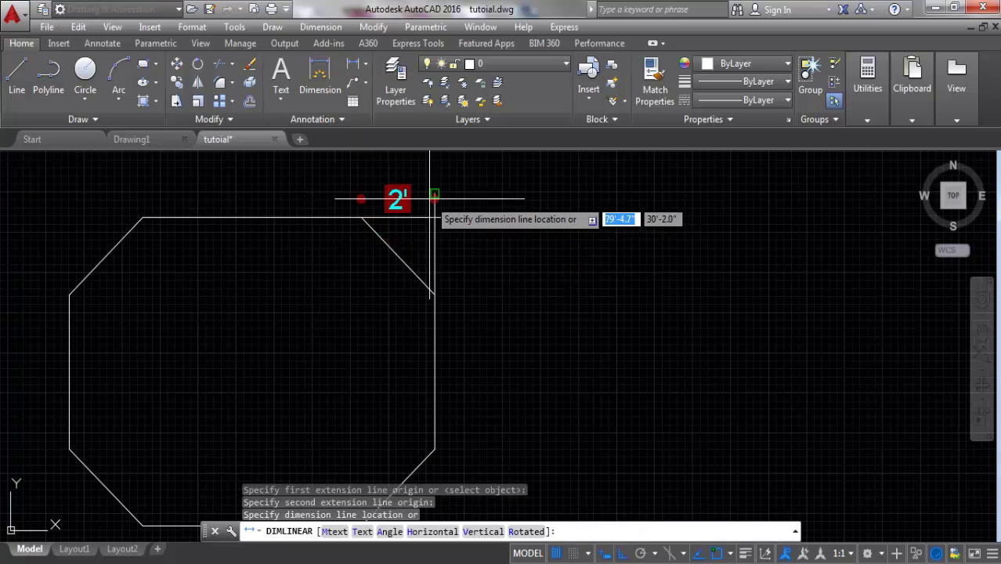
{"action": "left_click", "coordinate": [423, 174]}
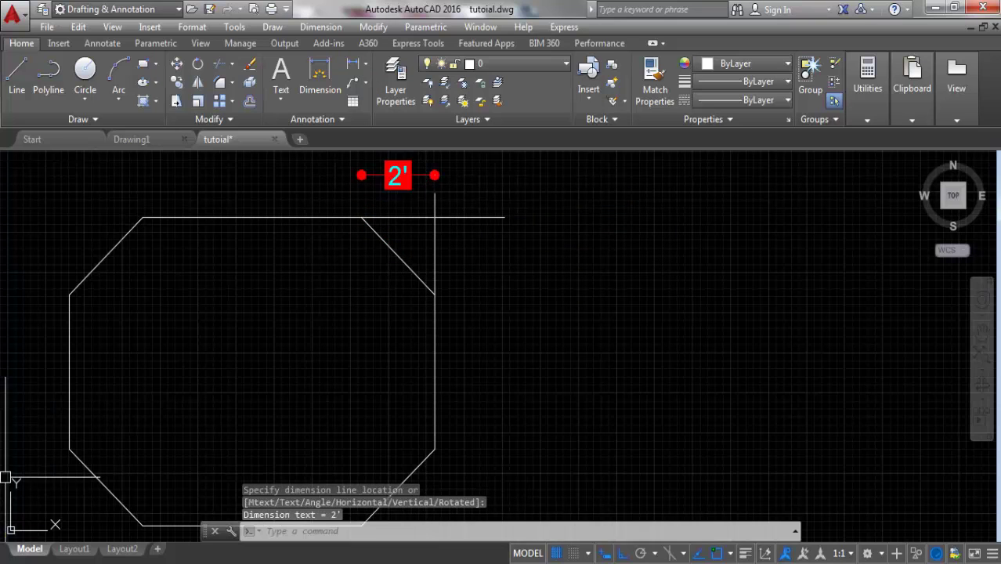
{"action": "scroll", "coordinate": [282, 302], "scroll_direction": "down", "scroll_amount": 4}
{"action": "scroll", "coordinate": [264, 247], "scroll_direction": "up", "scroll_amount": 2}
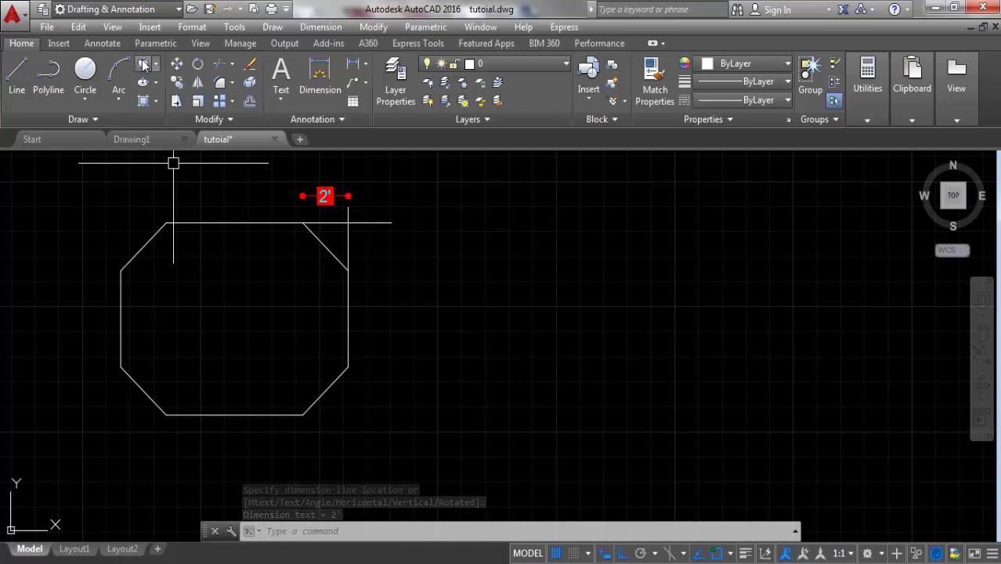
Switch RECTANG to fillet corners and set a 2' radius by picking two points.
{"action": "left_click", "coordinate": [143, 64]}
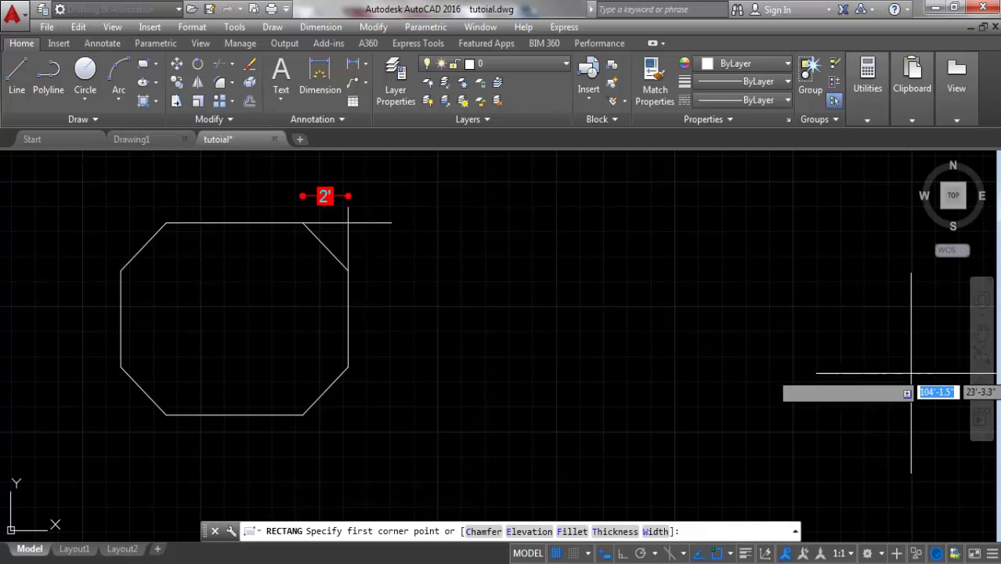
{"action": "scroll", "coordinate": [368, 384], "scroll_direction": "down", "scroll_amount": 2}
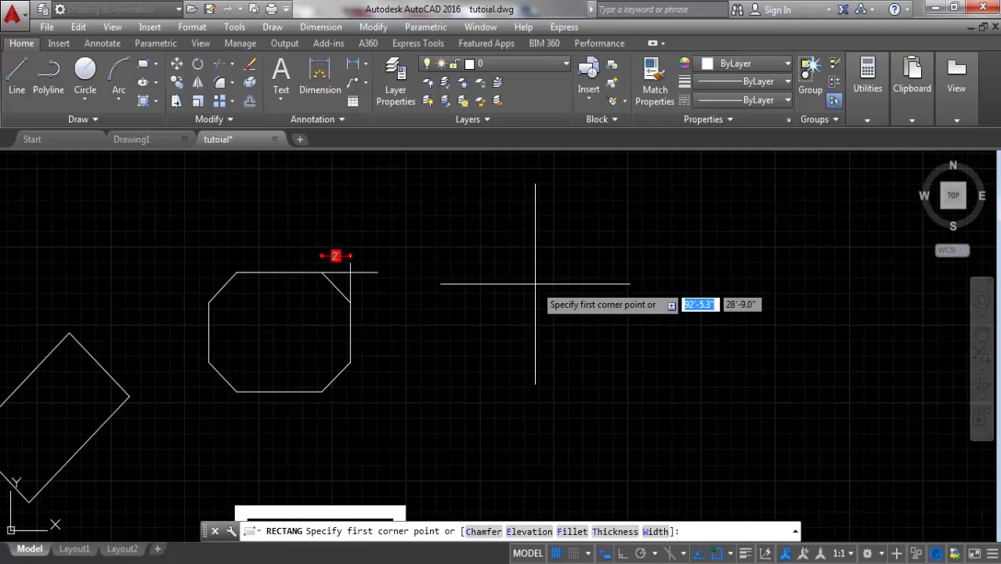
{"action": "right_click", "coordinate": [498, 281]}
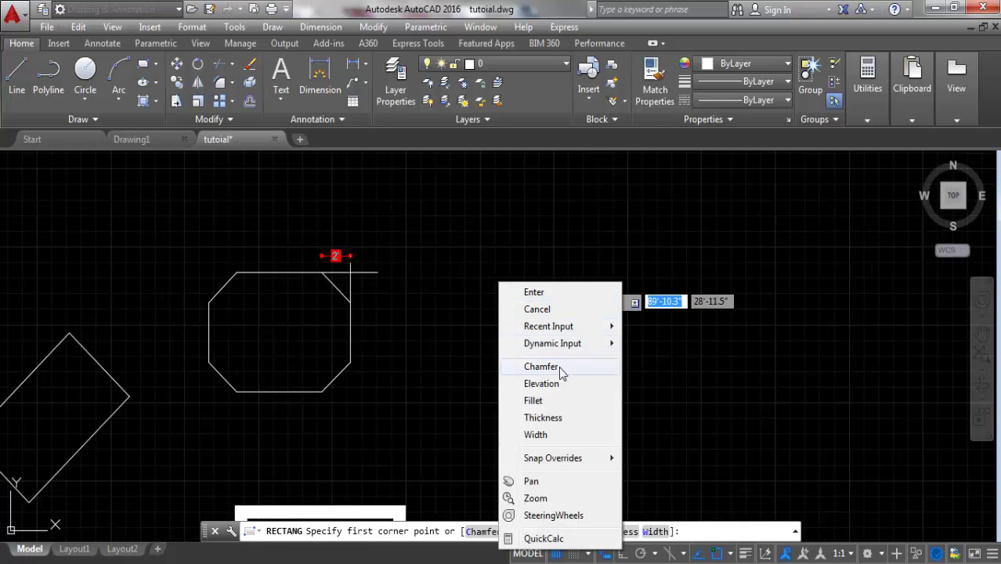
{"action": "left_click", "coordinate": [567, 406]}
{"action": "scroll", "coordinate": [483, 365], "scroll_direction": "up", "scroll_amount": 3}
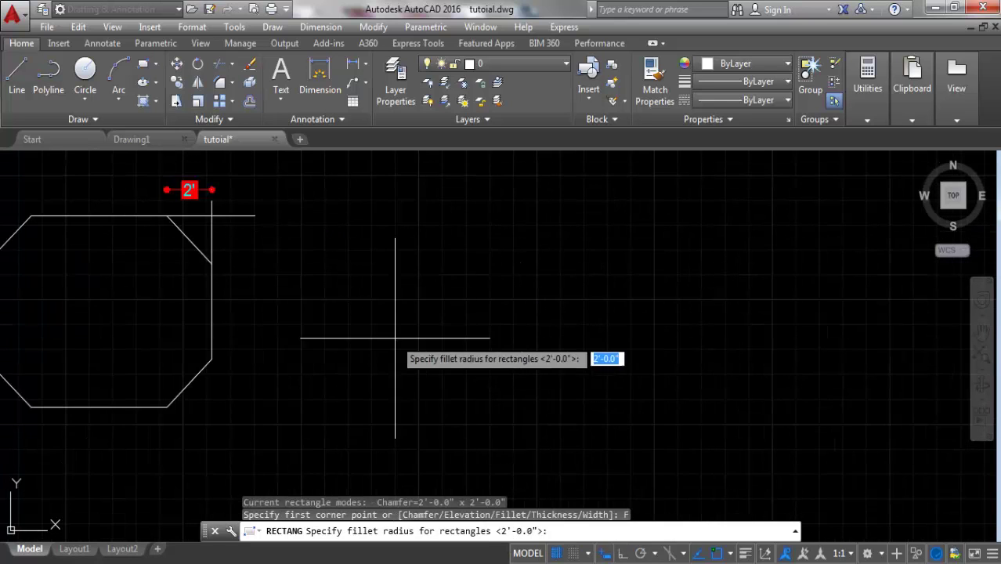
{"action": "scroll", "coordinate": [331, 342], "scroll_direction": "down", "scroll_amount": 3}
{"action": "left_click", "coordinate": [458, 265]}
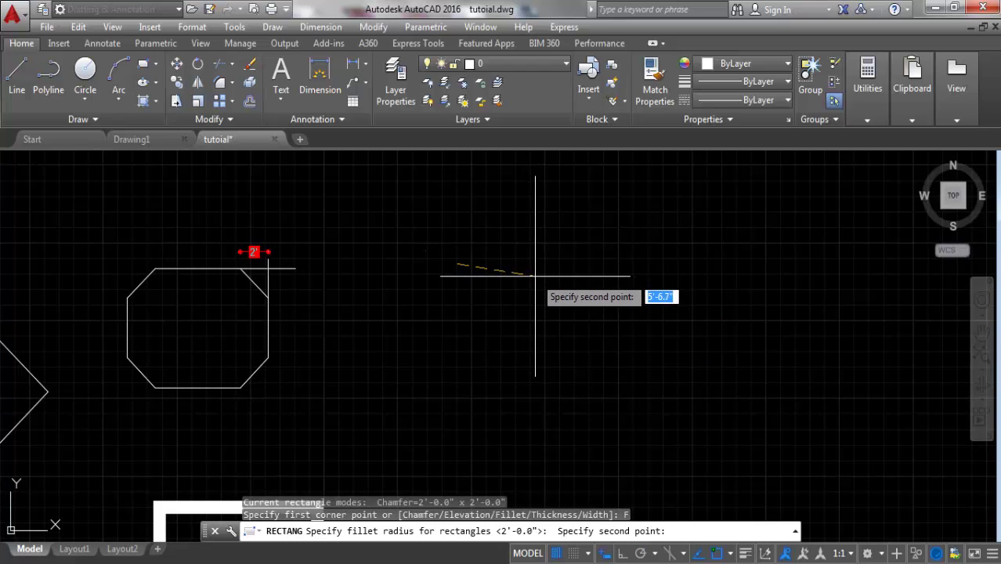
{"action": "left_click", "coordinate": [601, 266]}
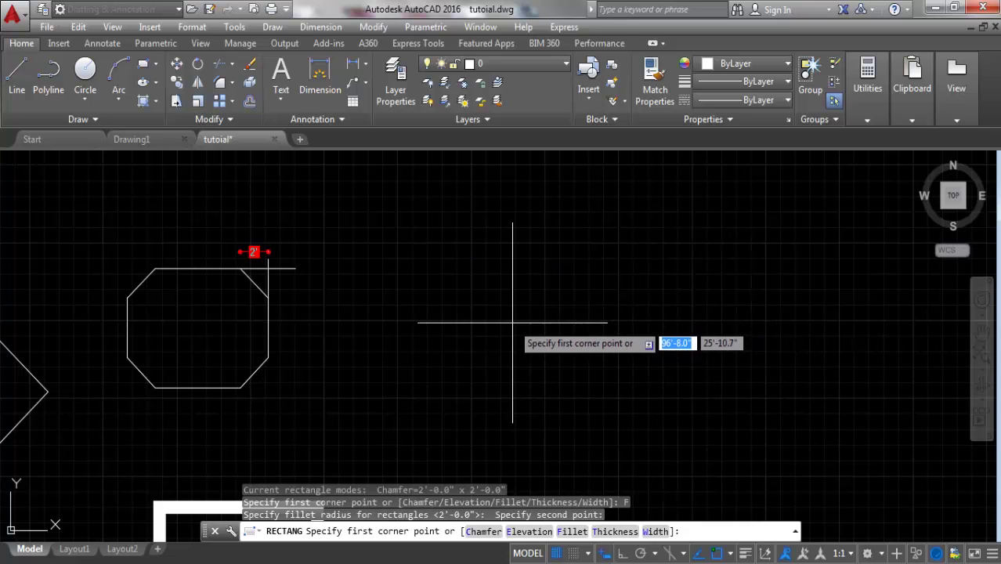
{"action": "key", "text": "Escape"}
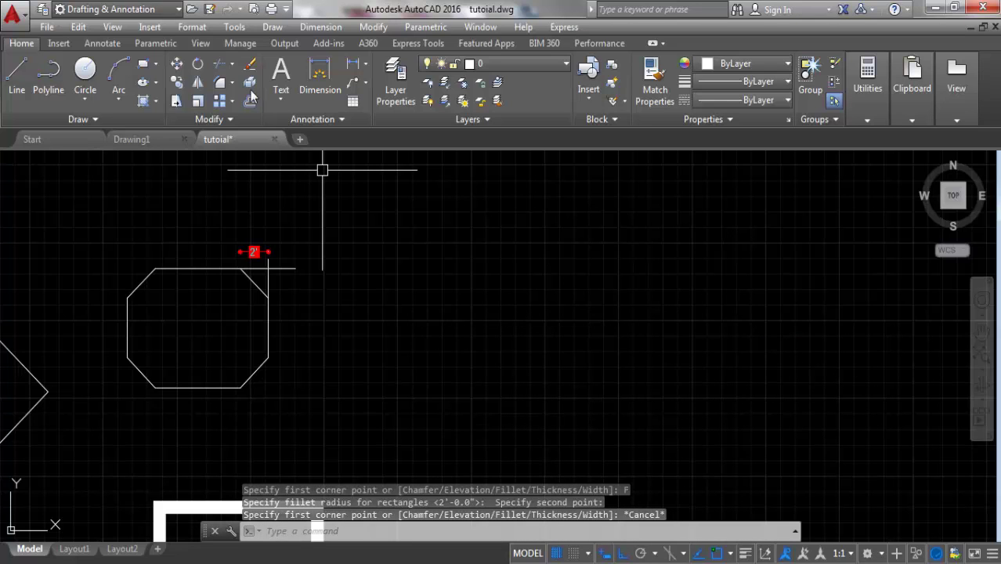
Start a rounded rectangle, pick a first corner, then abandon it.
{"action": "left_click", "coordinate": [143, 67]}
{"action": "left_click", "coordinate": [386, 263]}
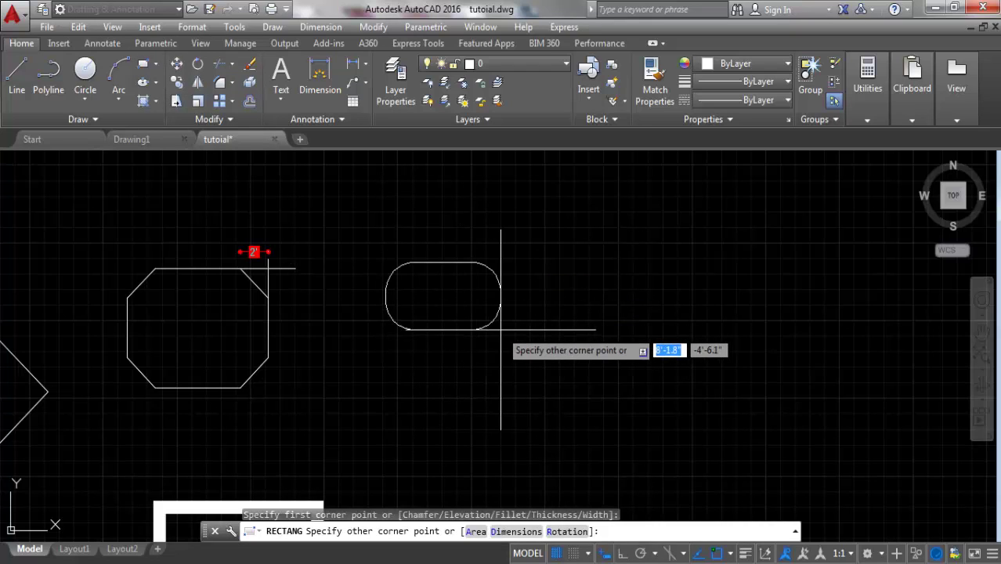
{"action": "key", "text": "Escape"}
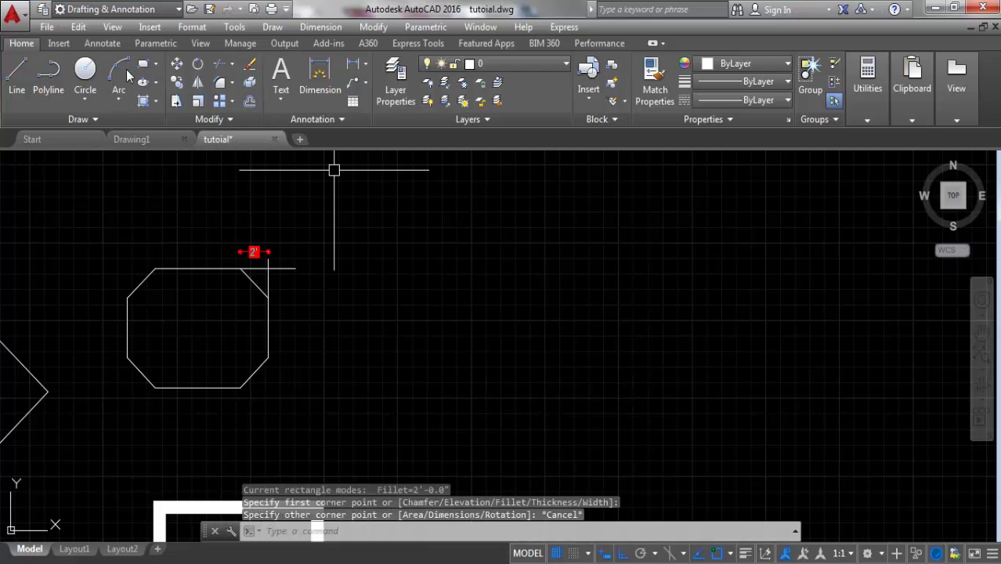
Set the rectangle fillet radius to 3' and place the first corner.
{"action": "left_click", "coordinate": [144, 66]}
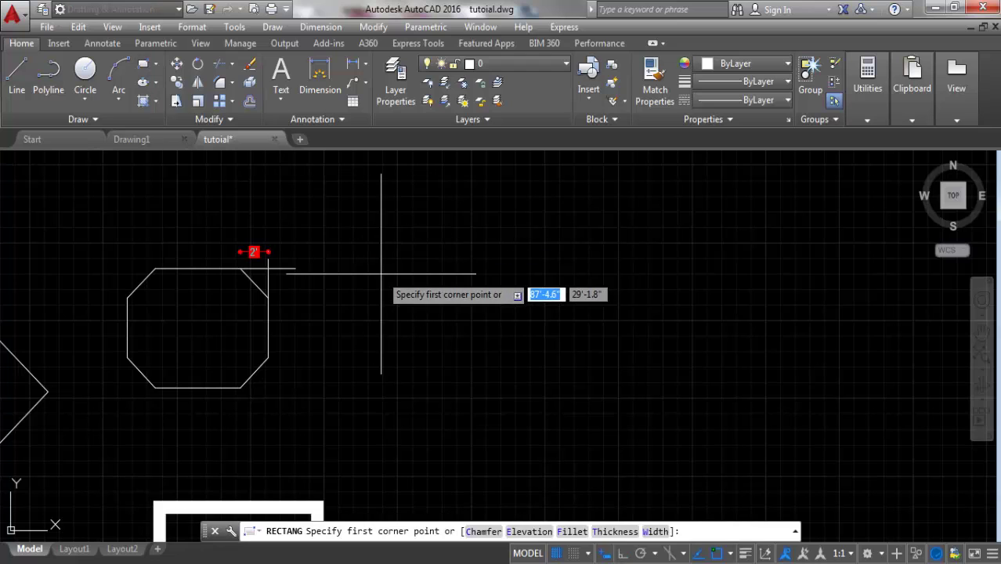
{"action": "right_click", "coordinate": [399, 279]}
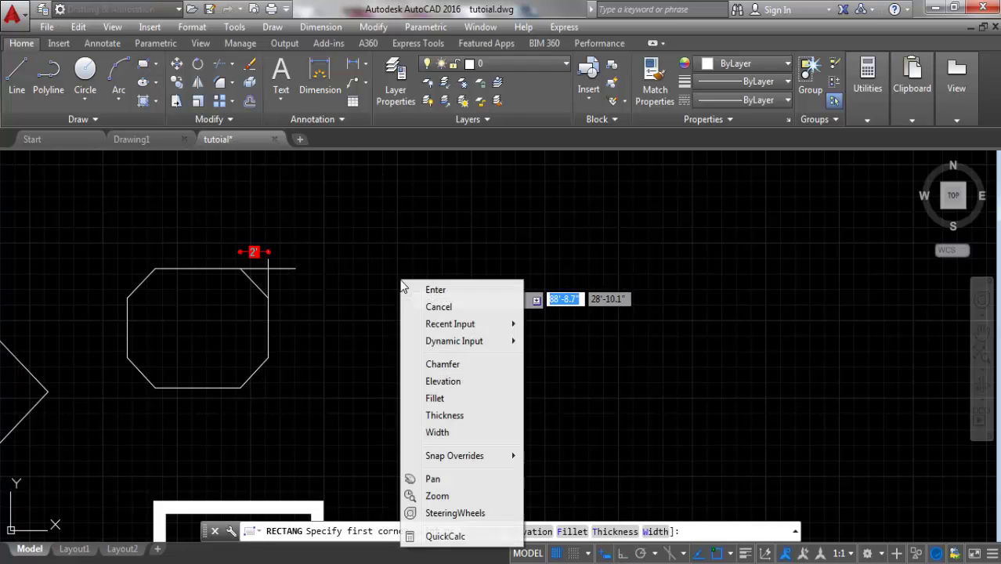
{"action": "left_click", "coordinate": [435, 398]}
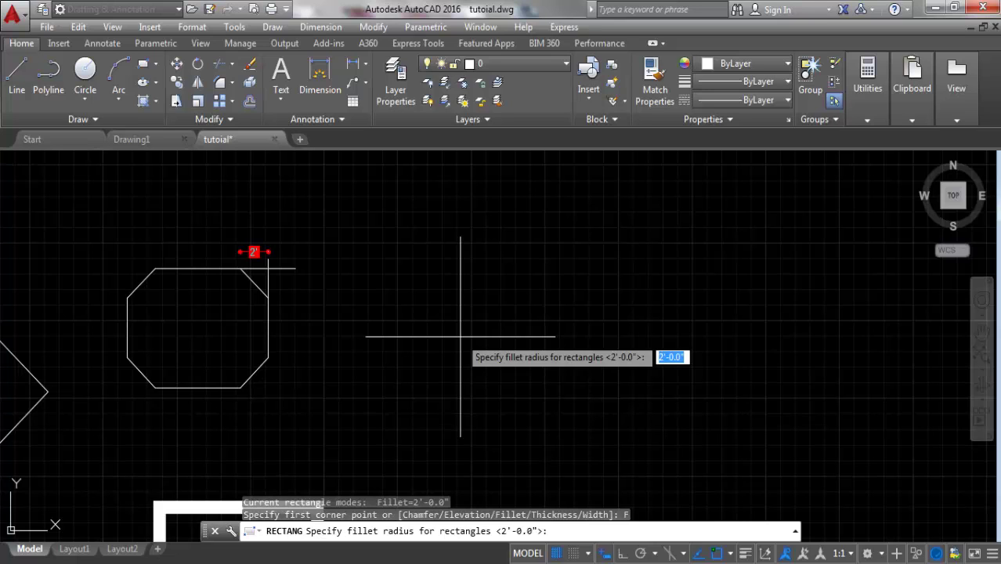
{"action": "type", "text": "3"}
{"action": "key", "text": "Return"}
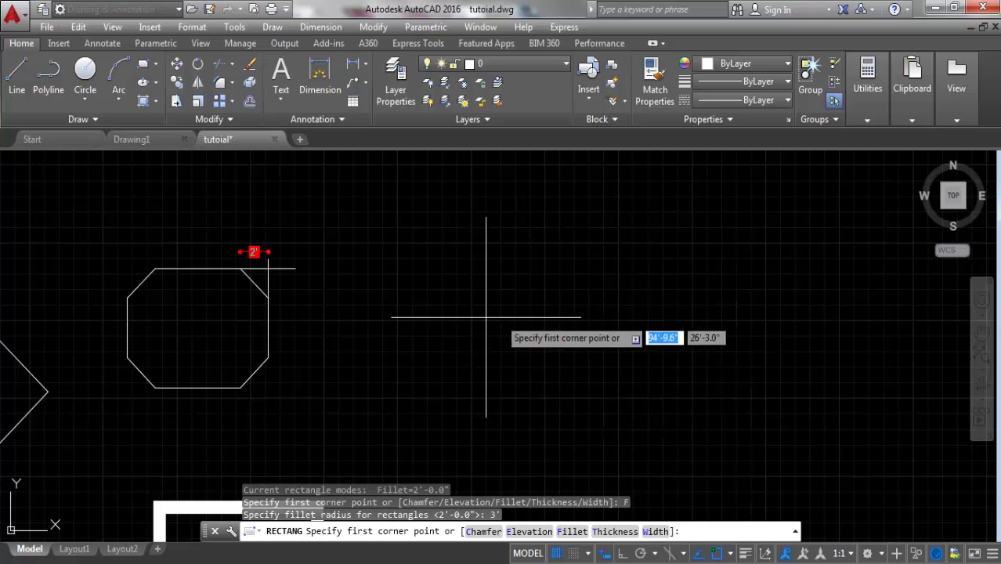
{"action": "left_click", "coordinate": [456, 306]}
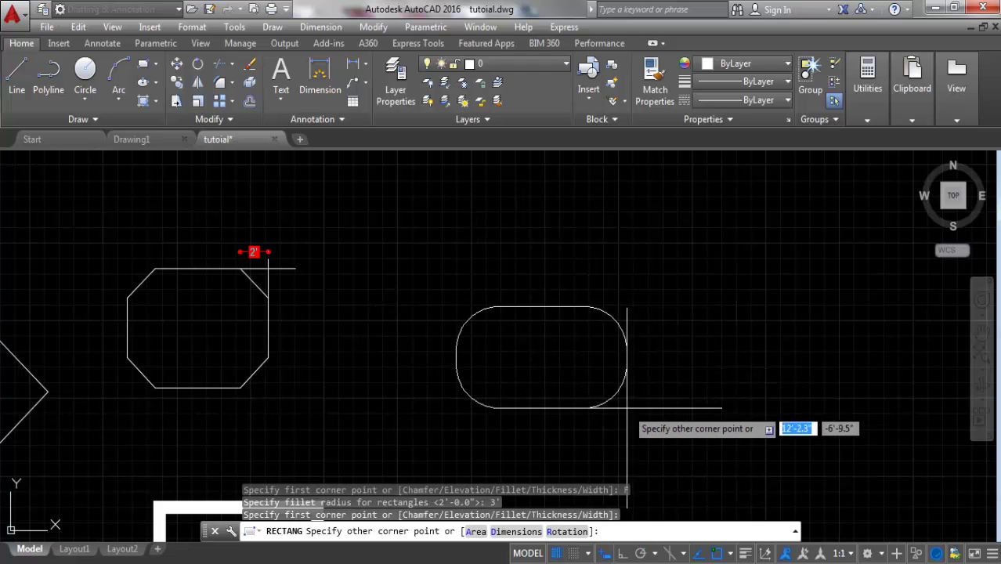
Size the rounded rectangle 15' long by 10' wide and finish it.
{"action": "scroll", "coordinate": [470, 266], "scroll_direction": "down", "scroll_amount": 4}
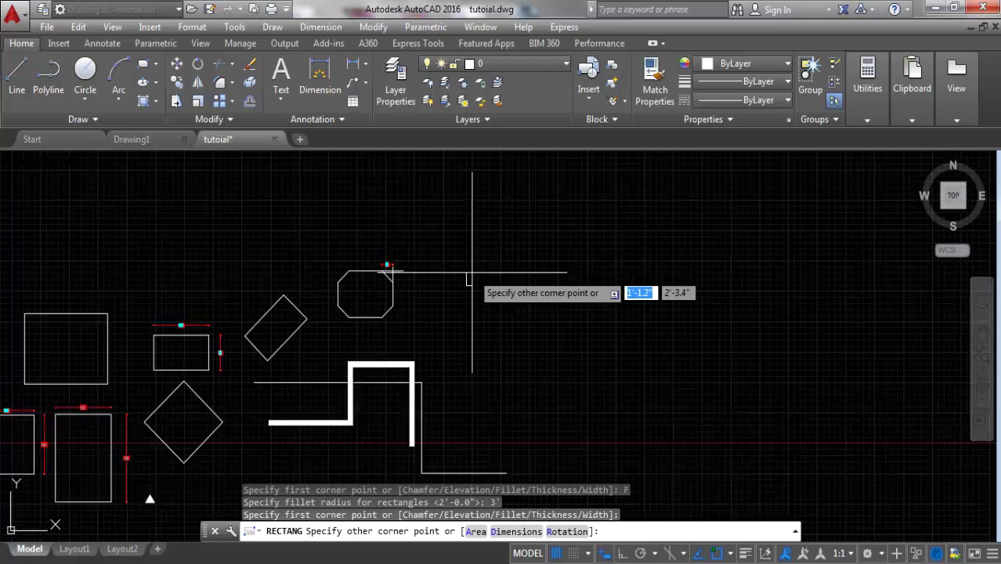
{"action": "scroll", "coordinate": [455, 274], "scroll_direction": "down", "scroll_amount": 2}
{"action": "scroll", "coordinate": [551, 349], "scroll_direction": "up", "scroll_amount": 4}
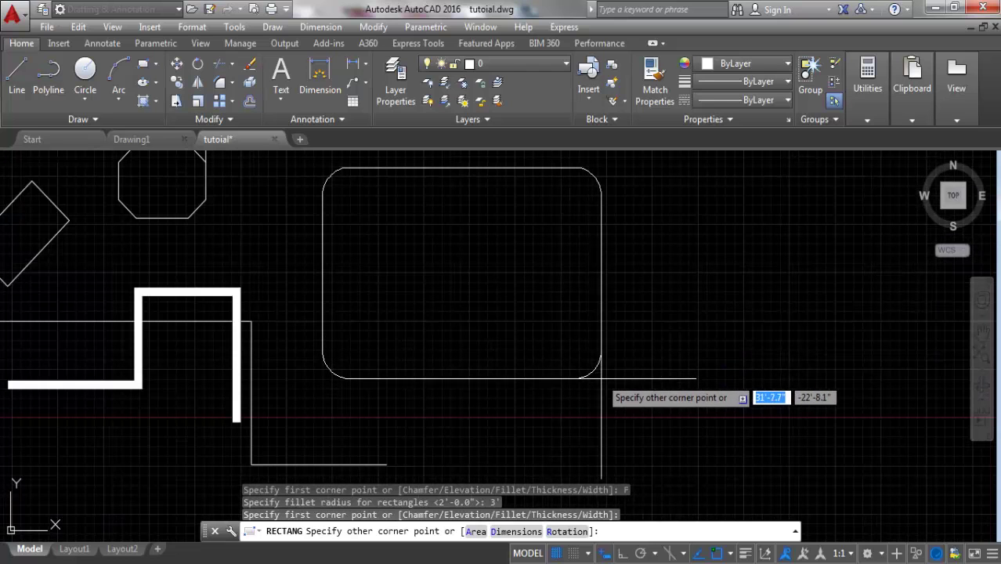
{"action": "scroll", "coordinate": [599, 392], "scroll_direction": "down", "scroll_amount": 2}
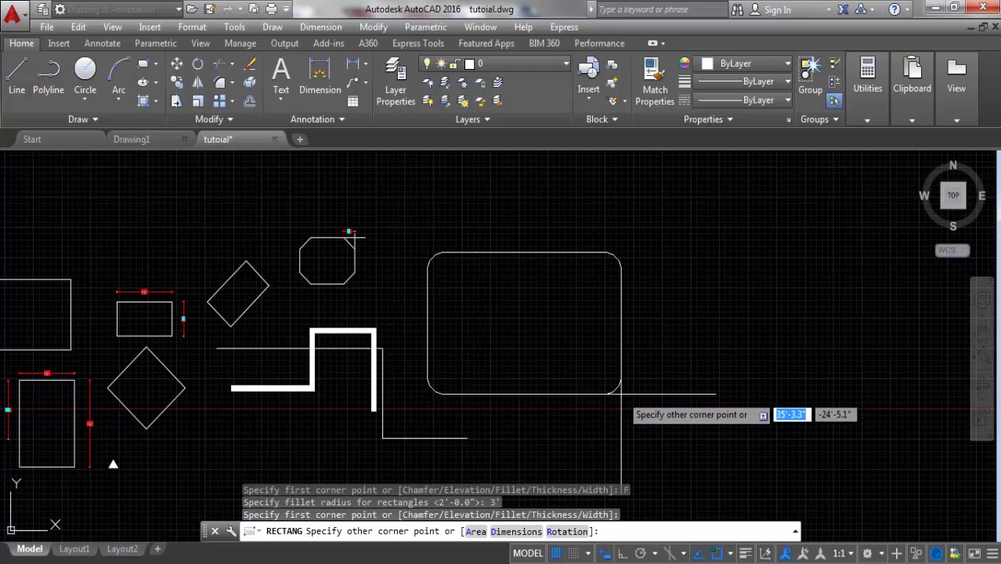
{"action": "right_click", "coordinate": [621, 394]}
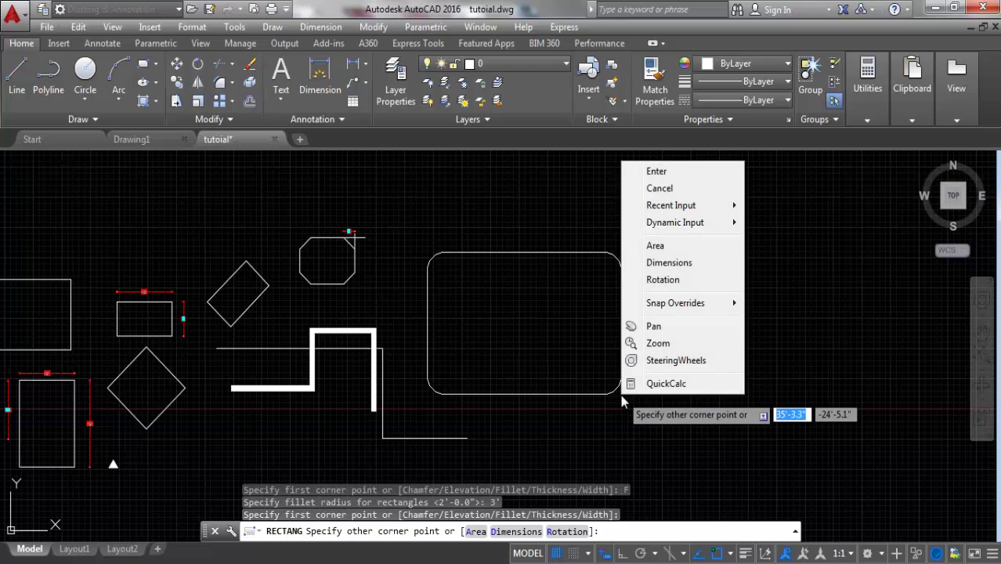
{"action": "left_click", "coordinate": [663, 264]}
{"action": "type", "text": "10'"}
{"action": "key", "text": "Return"}
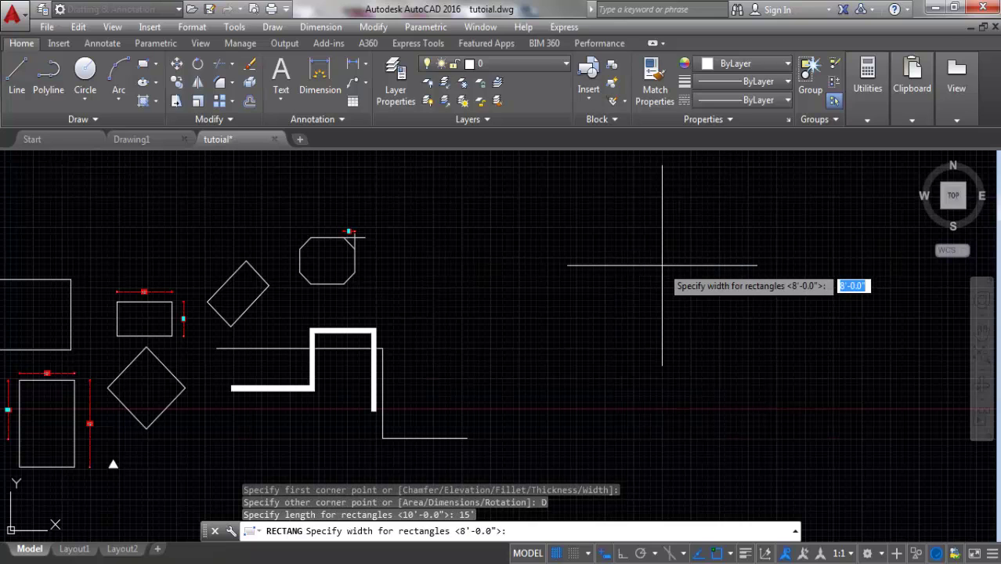
{"action": "type", "text": "10"}
{"action": "type", "text": "'"}
{"action": "key", "text": "Return"}
{"action": "left_click", "coordinate": [760, 283]}
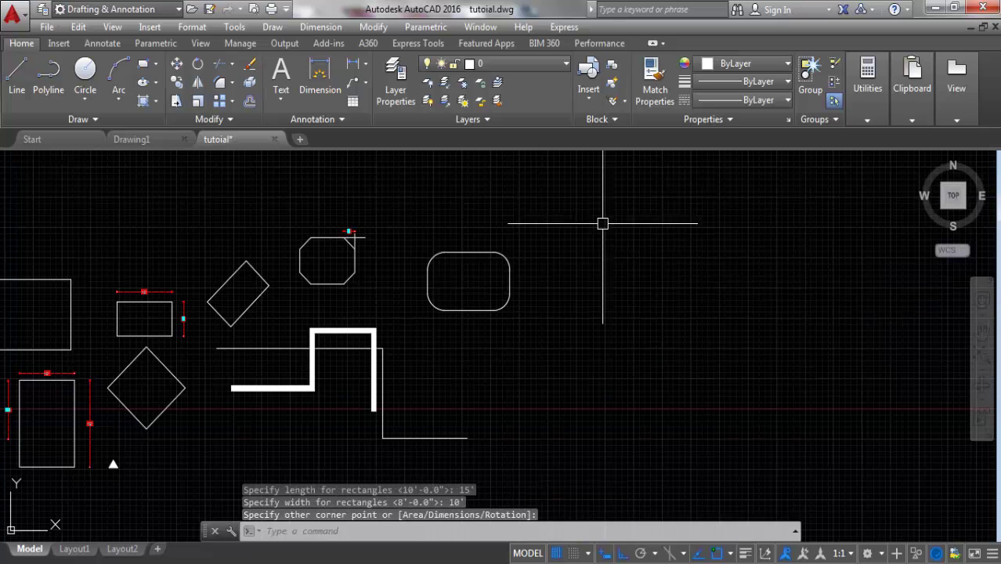
{"action": "scroll", "coordinate": [545, 247], "scroll_direction": "up", "scroll_amount": 4}
{"action": "scroll", "coordinate": [201, 292], "scroll_direction": "up", "scroll_amount": 2}
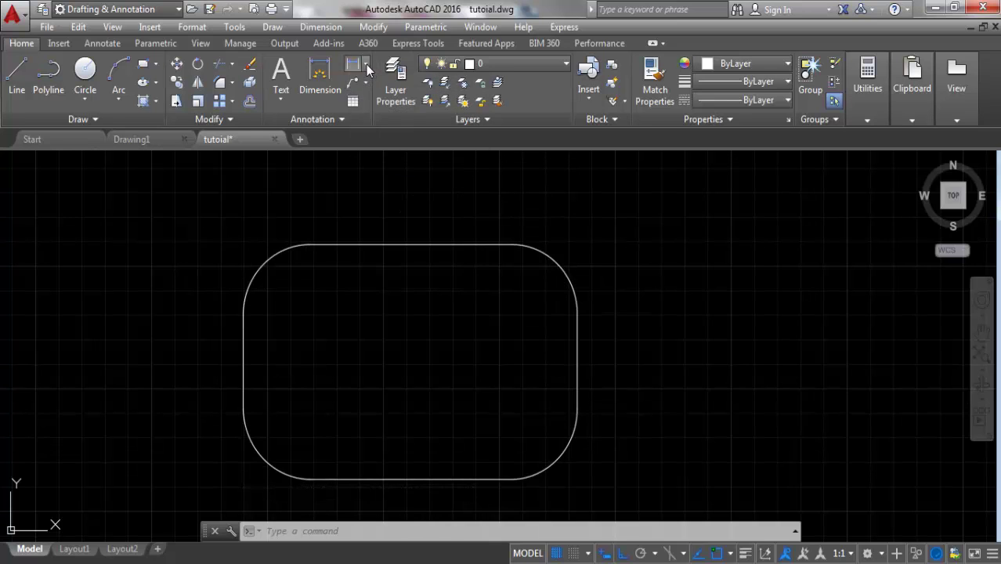
Add R3' radius dimensions to the top-right and top-left rounded corners.
{"action": "left_click", "coordinate": [367, 67]}
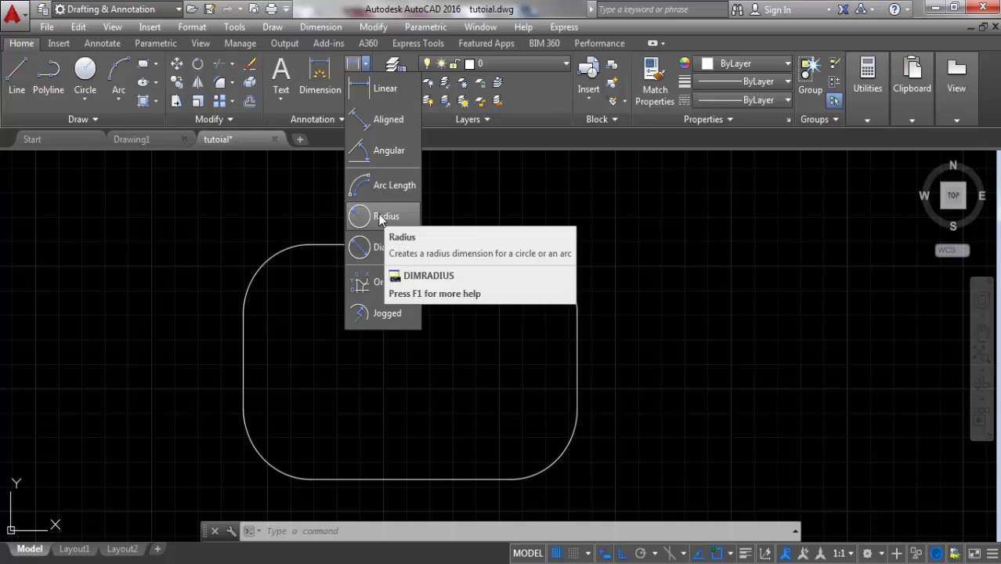
{"action": "left_click", "coordinate": [382, 219]}
{"action": "left_click", "coordinate": [558, 265]}
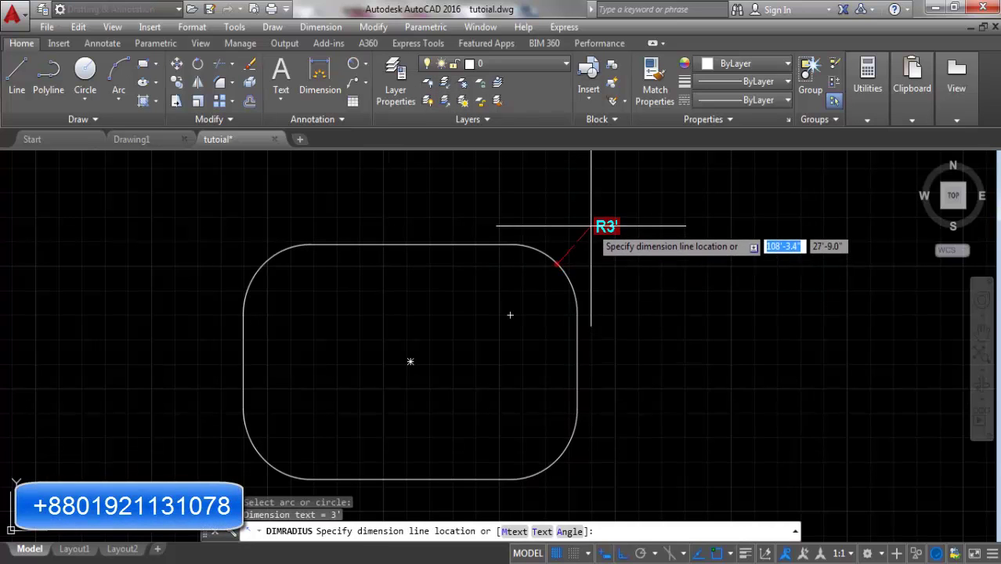
{"action": "left_click", "coordinate": [591, 227]}
{"action": "key", "text": "Return"}
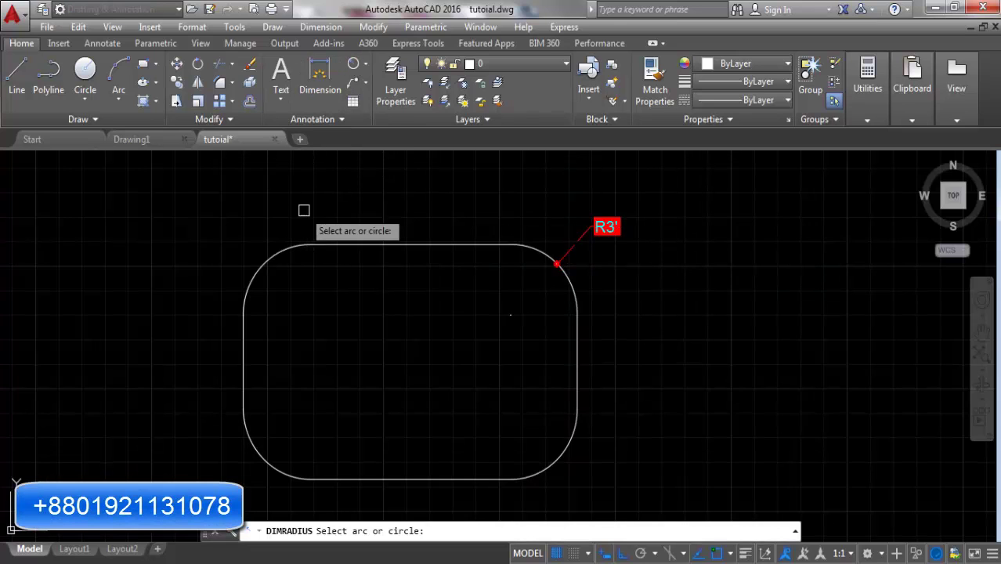
{"action": "left_click", "coordinate": [257, 274]}
{"action": "left_click", "coordinate": [199, 242]}
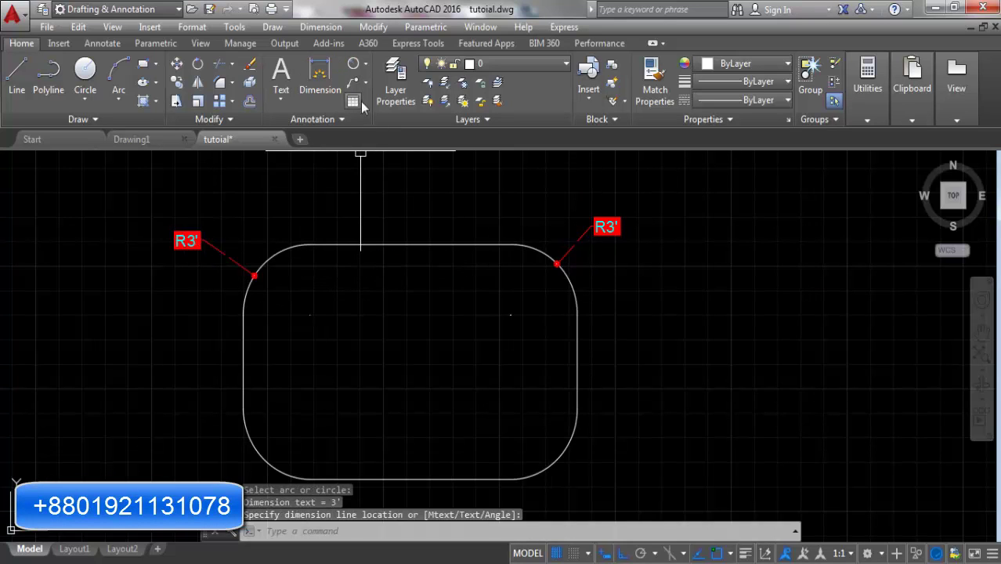
Add R3' radius dimensions to the bottom-left and bottom-right rounded corners.
{"action": "key", "text": "Return"}
{"action": "left_click", "coordinate": [259, 454]}
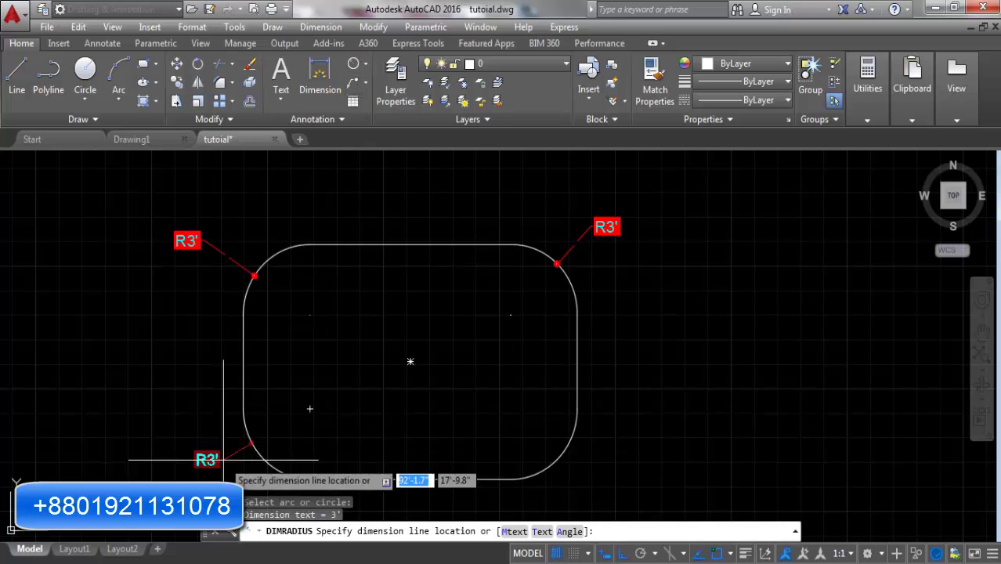
{"action": "left_click", "coordinate": [166, 477]}
{"action": "key", "text": "Return"}
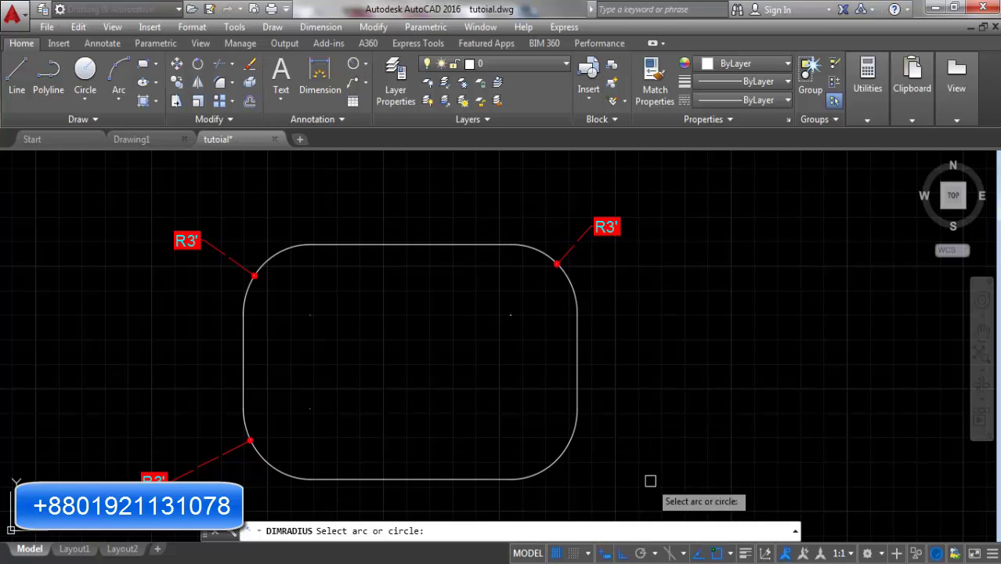
{"action": "left_click", "coordinate": [570, 455]}
{"action": "left_click", "coordinate": [609, 484]}
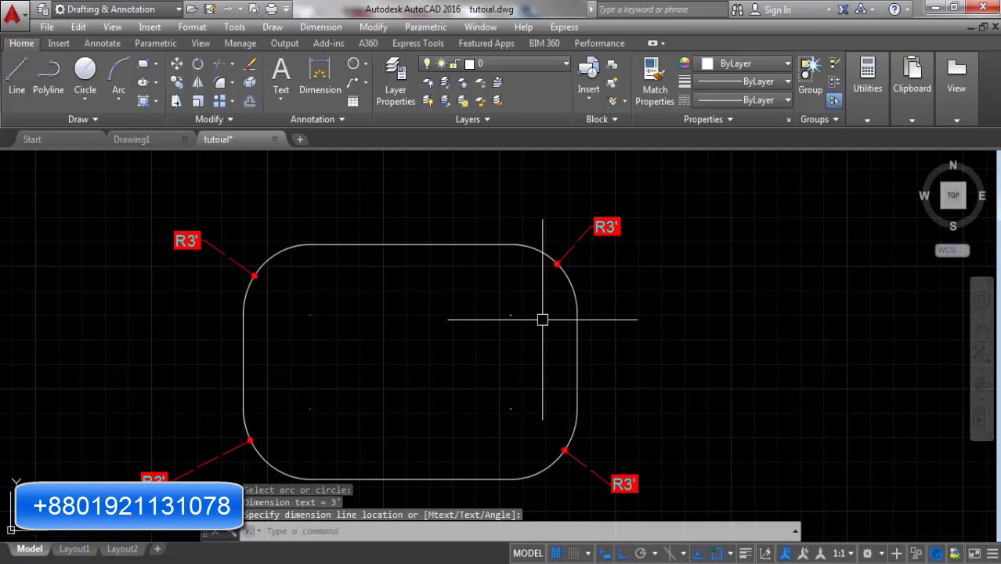
{"action": "scroll", "coordinate": [581, 329], "scroll_direction": "down", "scroll_amount": 2}
{"action": "scroll", "coordinate": [572, 333], "scroll_direction": "down", "scroll_amount": 2}
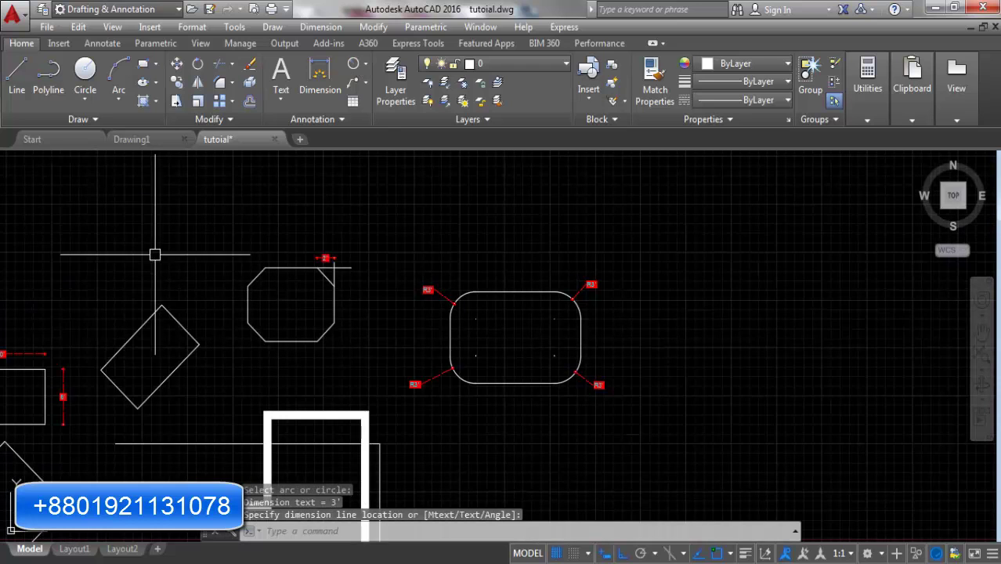
{"action": "scroll", "coordinate": [823, 353], "scroll_direction": "up", "scroll_amount": 2}
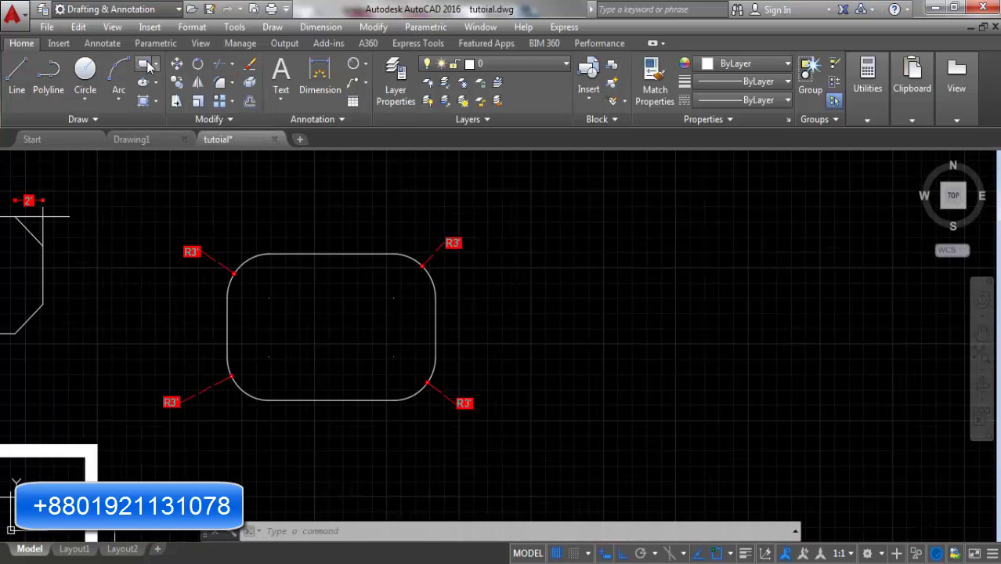
{"action": "left_click", "coordinate": [147, 67]}
{"action": "scroll", "coordinate": [16, 266], "scroll_direction": "down", "scroll_amount": 2}
{"action": "scroll", "coordinate": [411, 354], "scroll_direction": "up", "scroll_amount": 2}
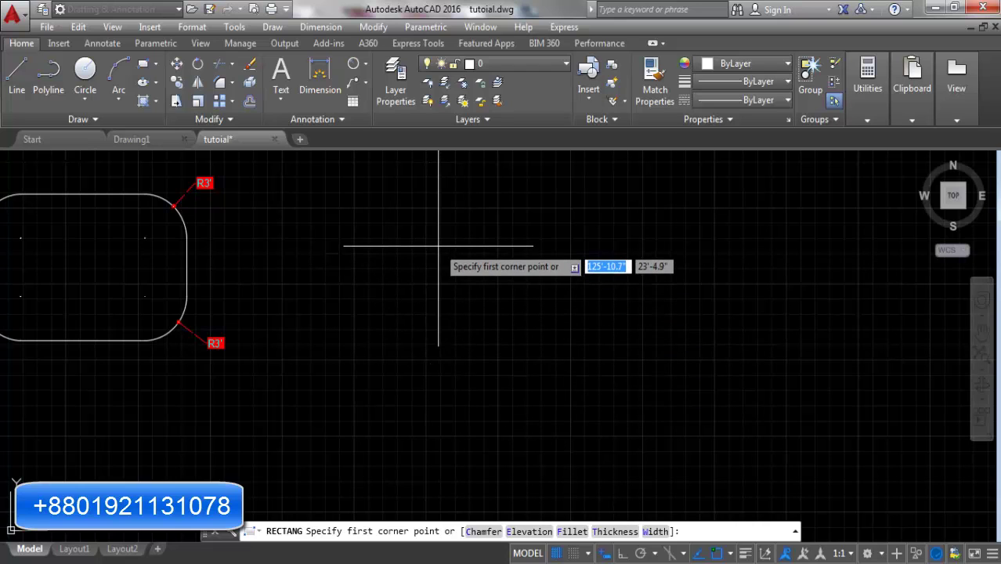
{"action": "right_click", "coordinate": [438, 248]}
{"action": "left_click", "coordinate": [474, 366]}
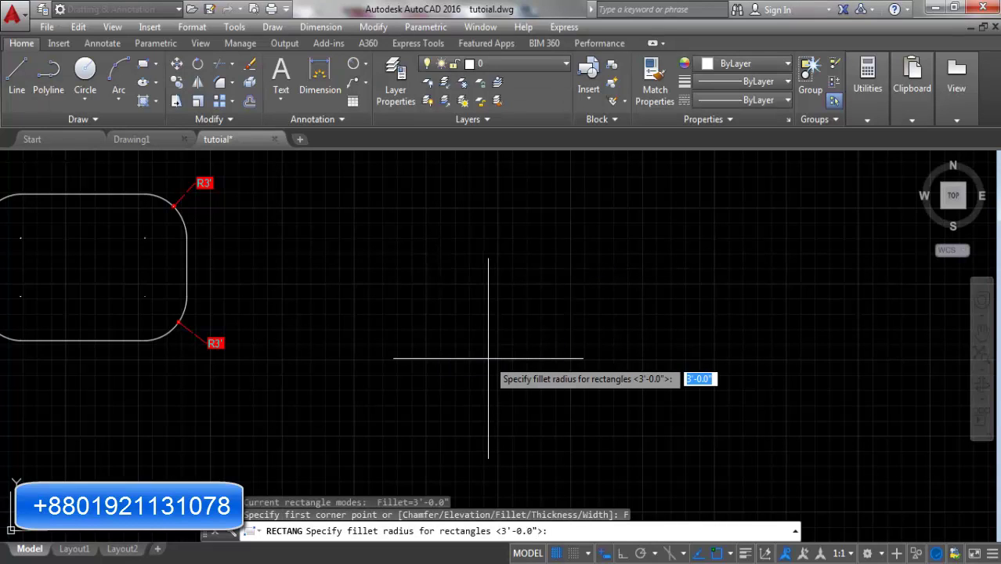
{"action": "type", "text": "0"}
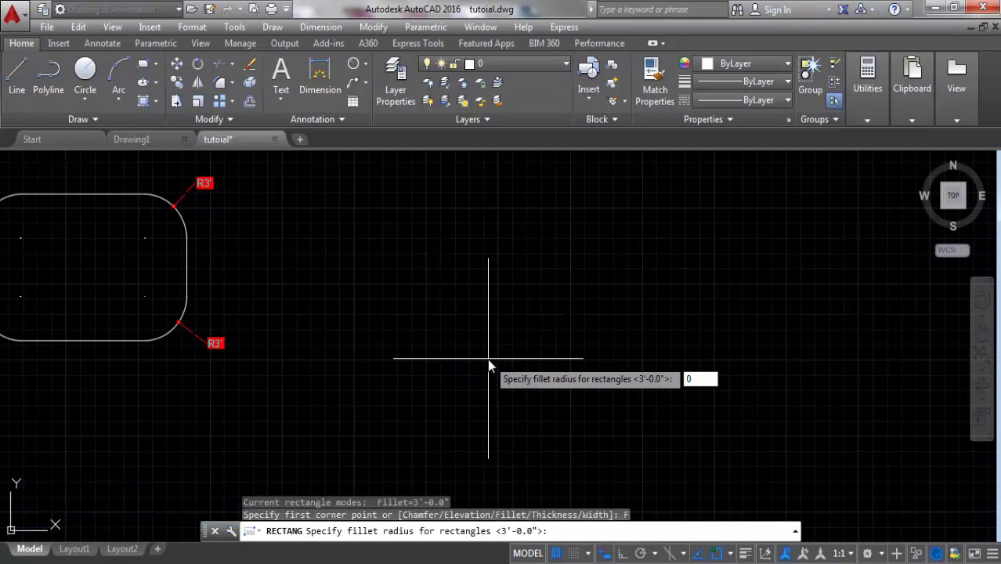
{"action": "key", "text": "Escape"}
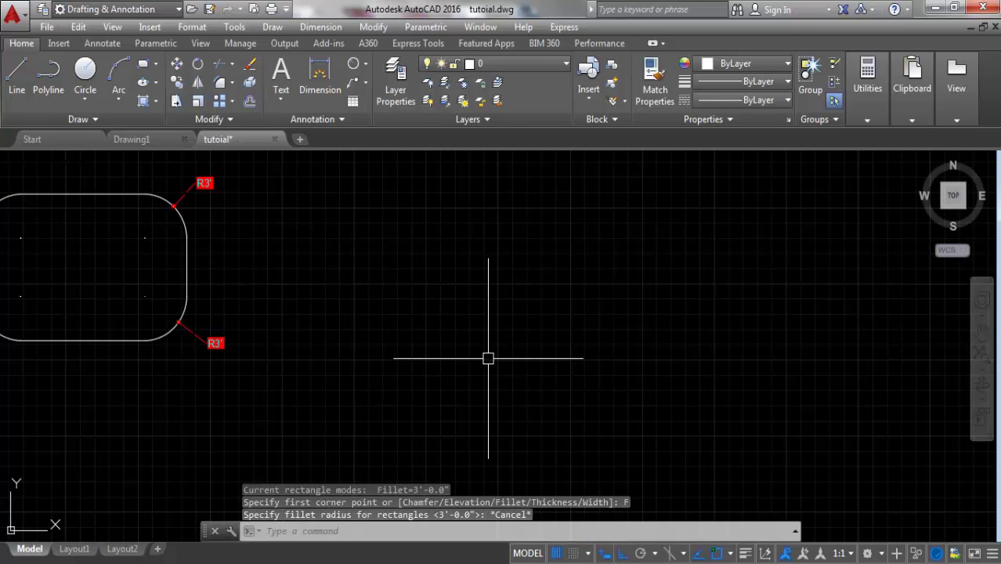
{"action": "left_click", "coordinate": [141, 66]}
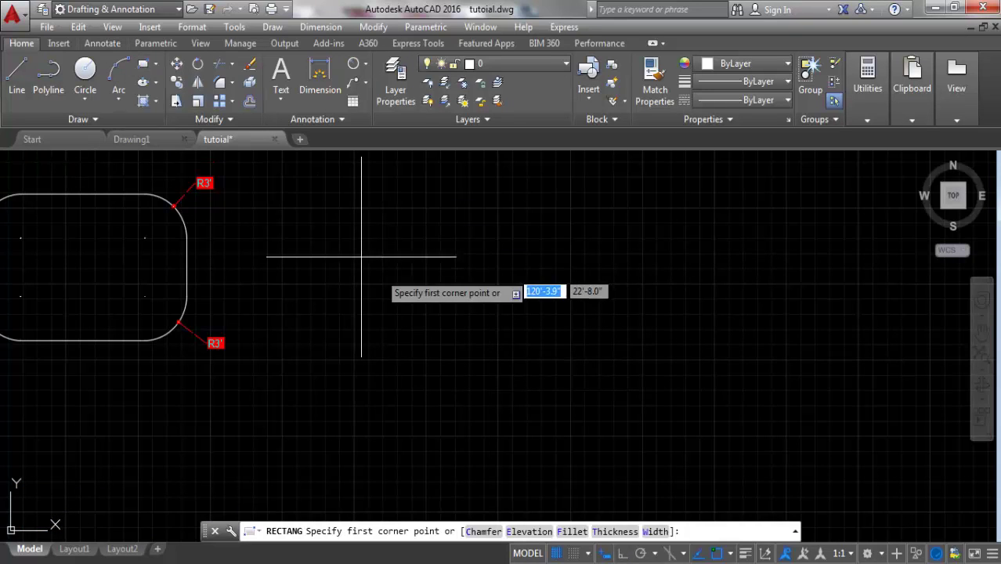
{"action": "left_click", "coordinate": [325, 226]}
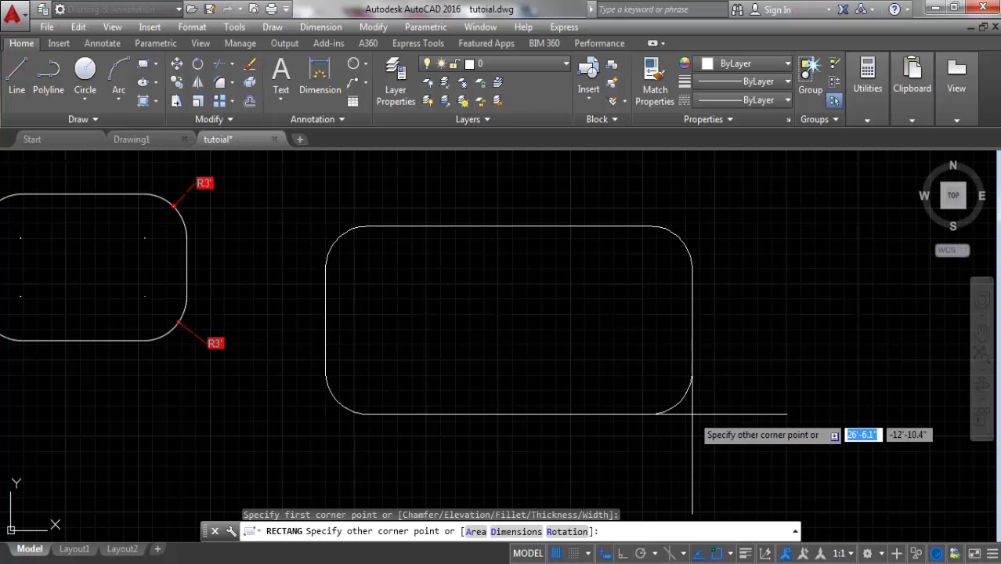
{"action": "left_click", "coordinate": [645, 403]}
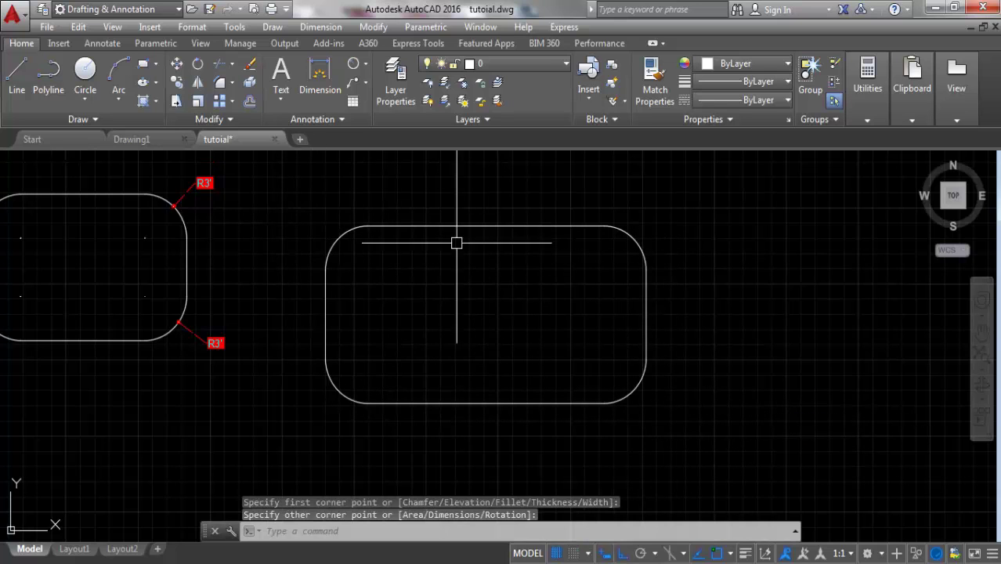
{"action": "left_click", "coordinate": [579, 195]}
{"action": "left_click", "coordinate": [464, 284]}
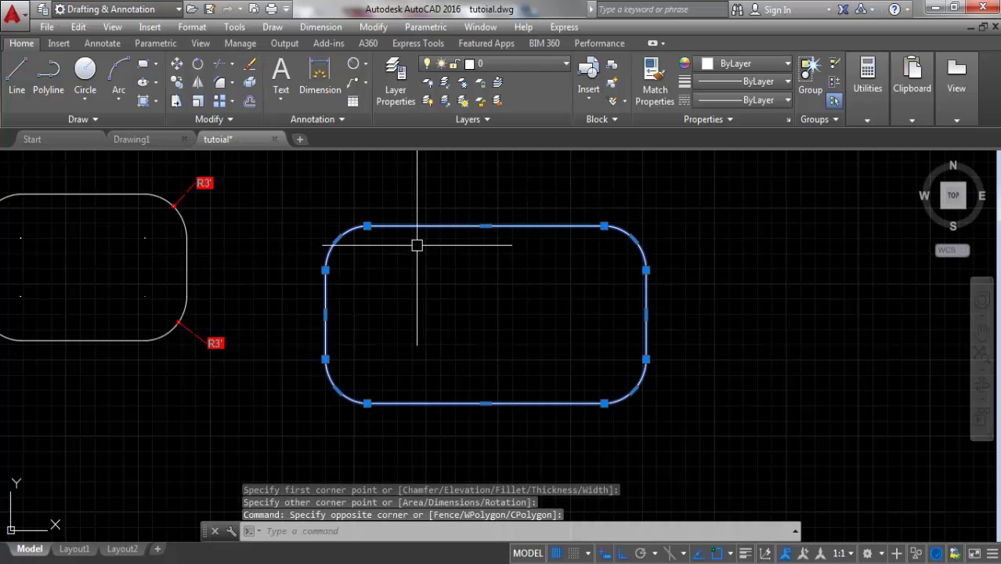
{"action": "key", "text": "Delete"}
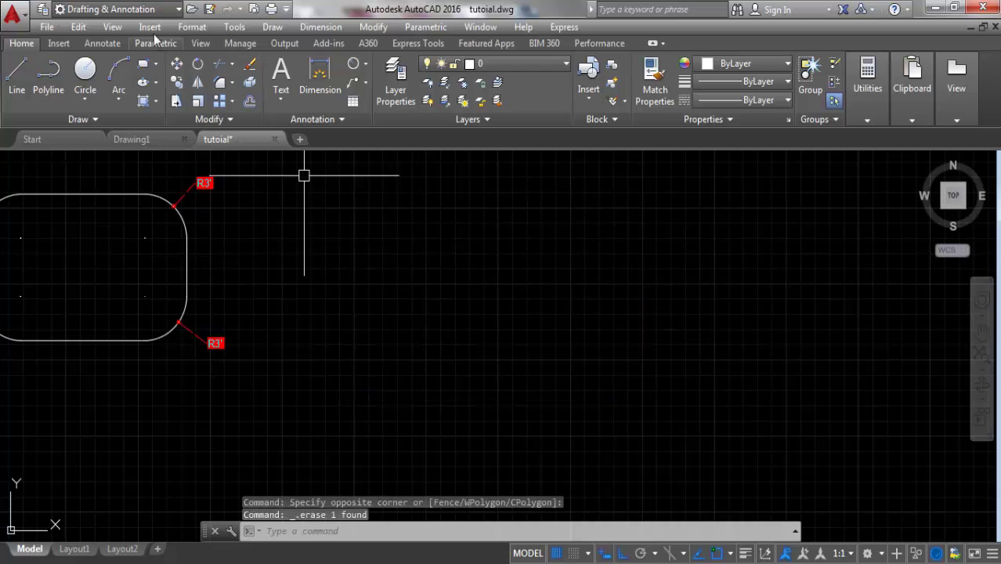
Reset the rectangle fillet radius to 0 and place the first corner.
{"action": "left_click", "coordinate": [142, 63]}
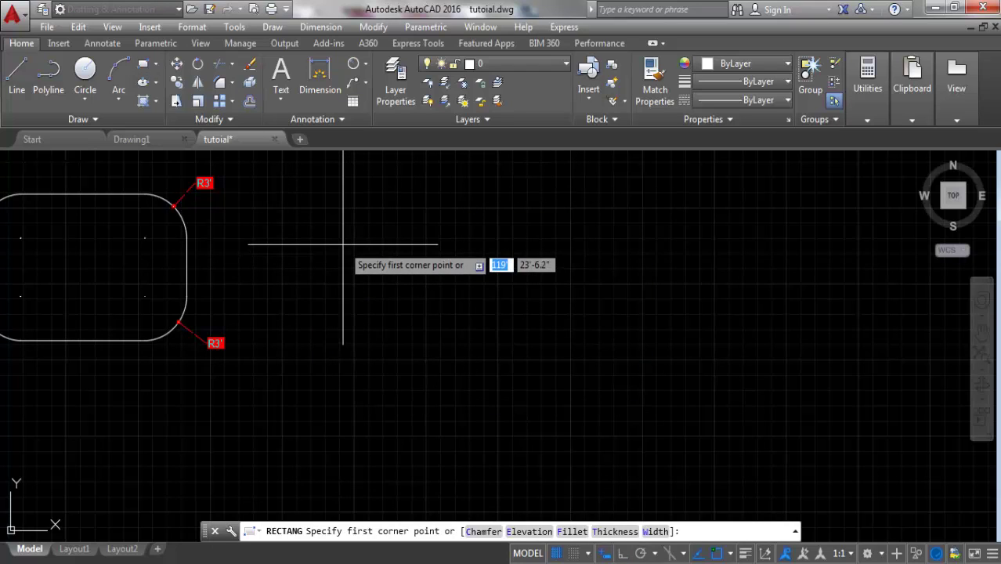
{"action": "right_click", "coordinate": [376, 230]}
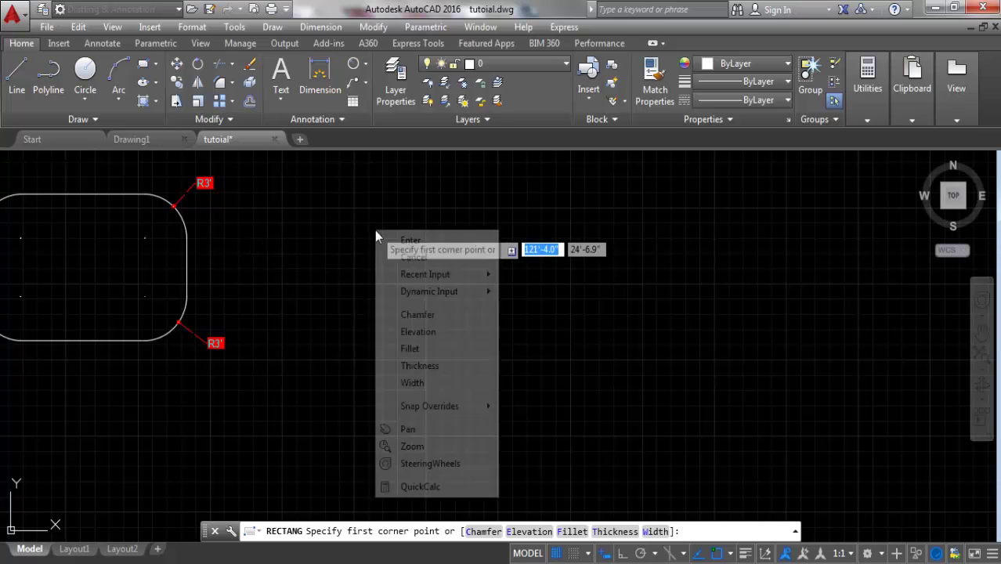
{"action": "left_click", "coordinate": [409, 348]}
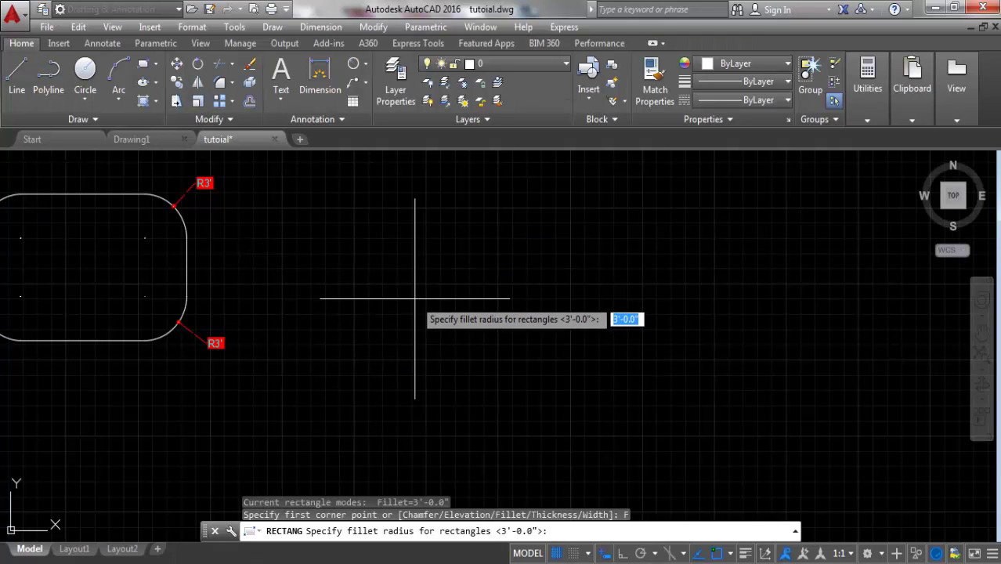
{"action": "type", "text": "0"}
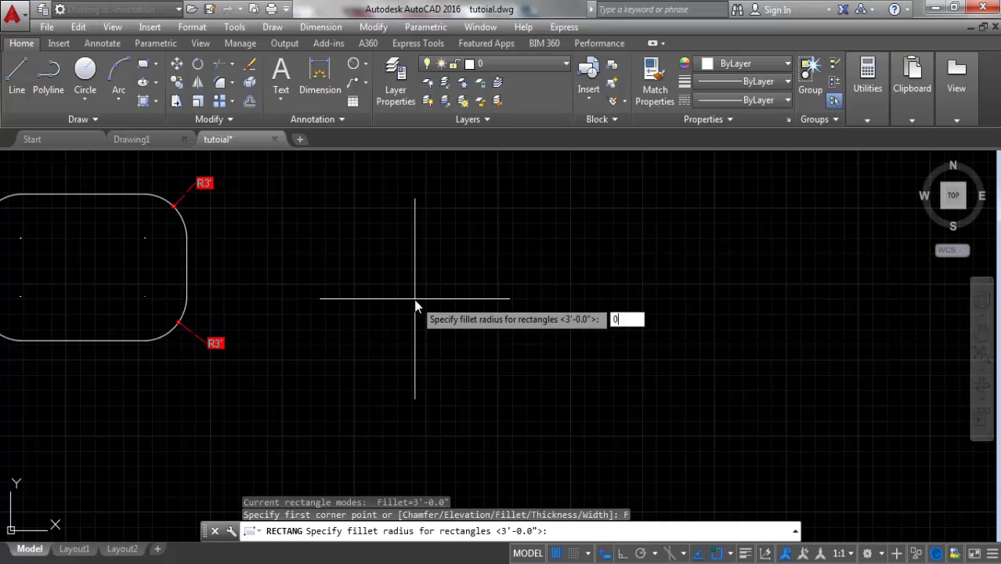
{"action": "key", "text": "Return"}
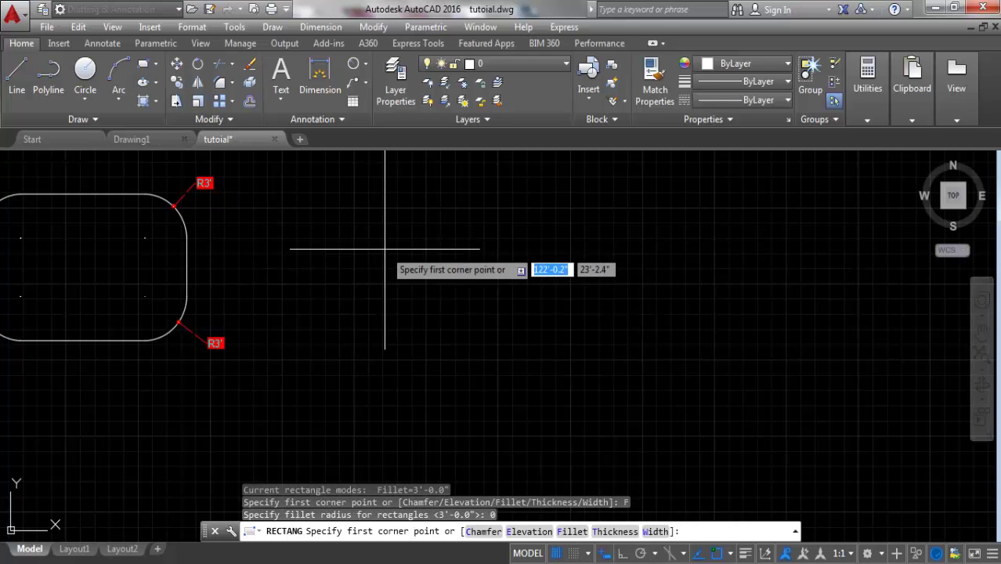
{"action": "left_click", "coordinate": [382, 245]}
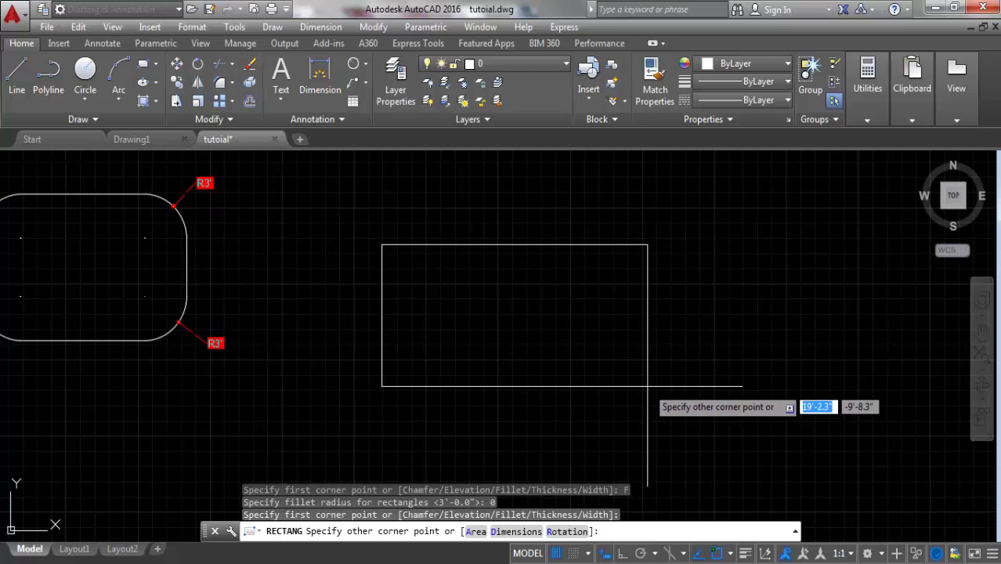
Size the rectangle by an area of 5000 square inches with a 4' length.
{"action": "right_click", "coordinate": [574, 340]}
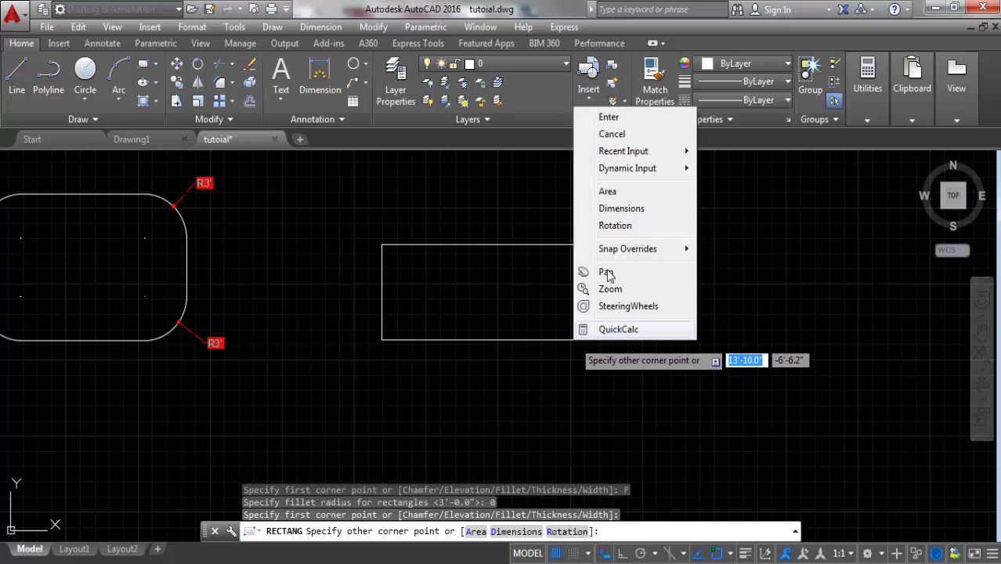
{"action": "left_click", "coordinate": [608, 192]}
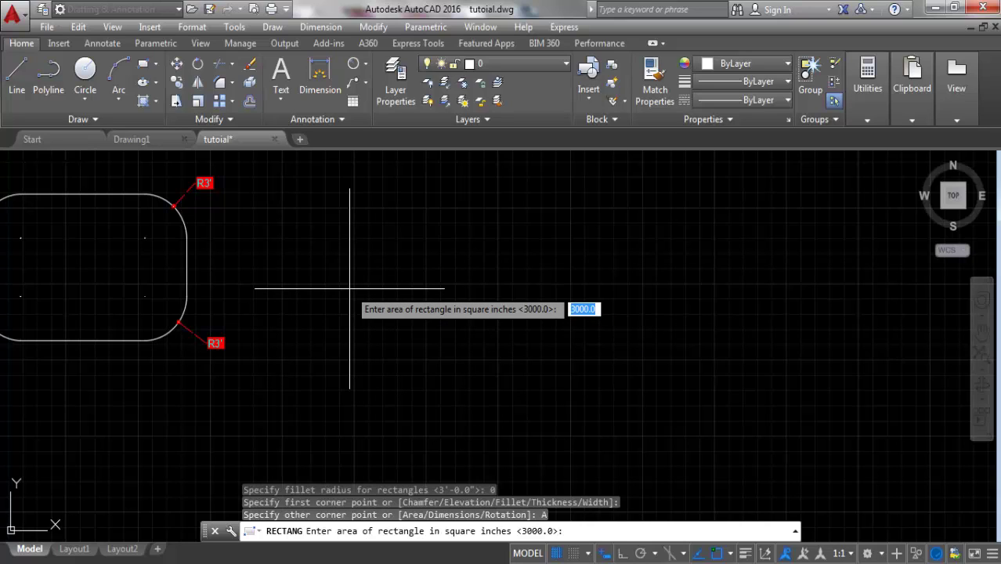
{"action": "type", "text": "5"}
{"action": "key", "text": "Return"}
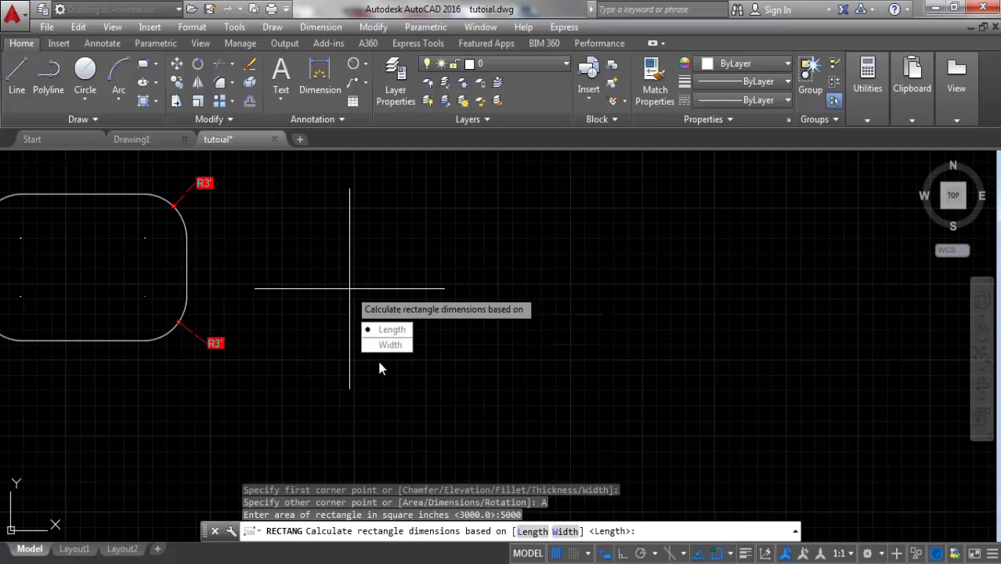
{"action": "left_click", "coordinate": [390, 330]}
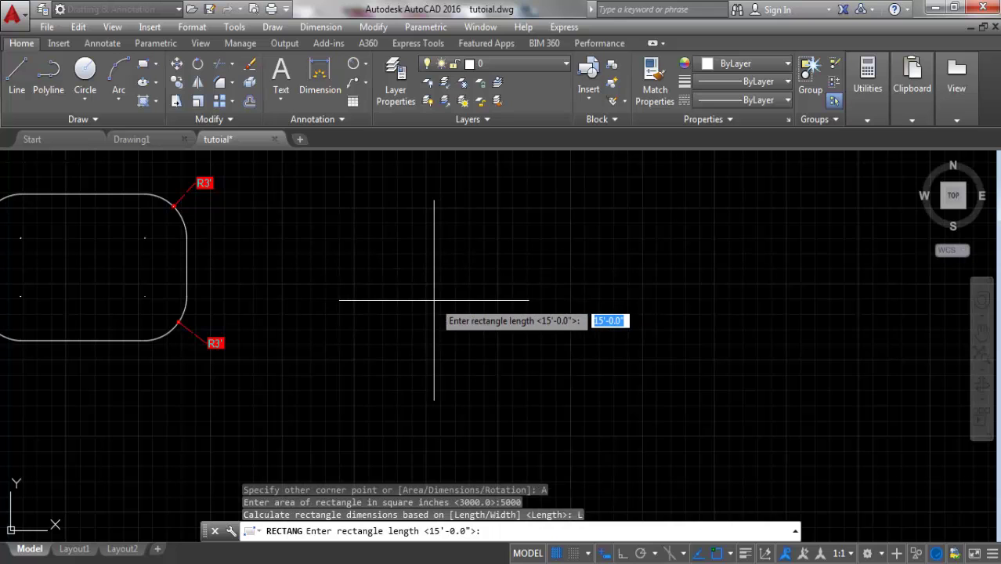
{"action": "type", "text": "4"}
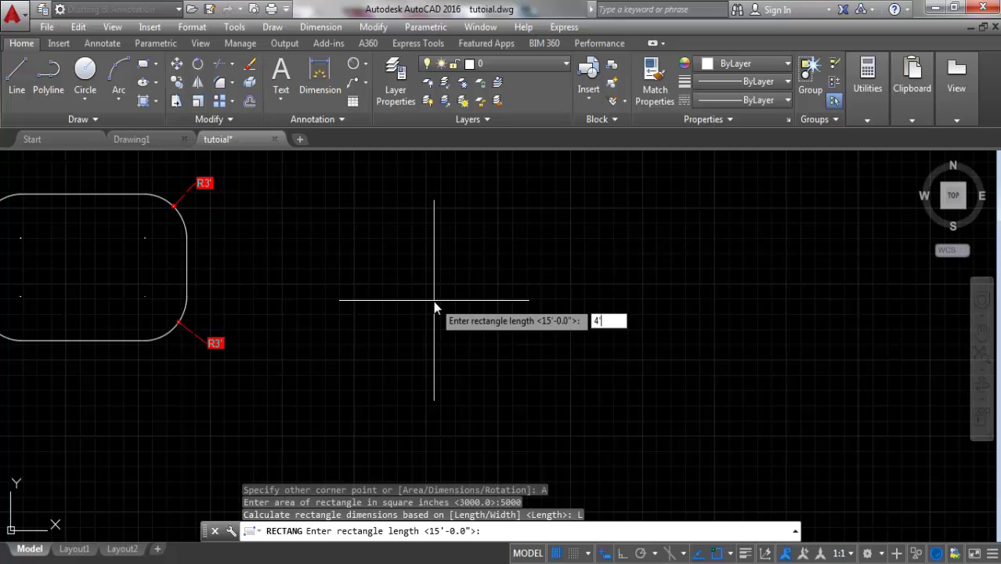
{"action": "key", "text": "Return"}
{"action": "scroll", "coordinate": [548, 345], "scroll_direction": "down", "scroll_amount": 3}
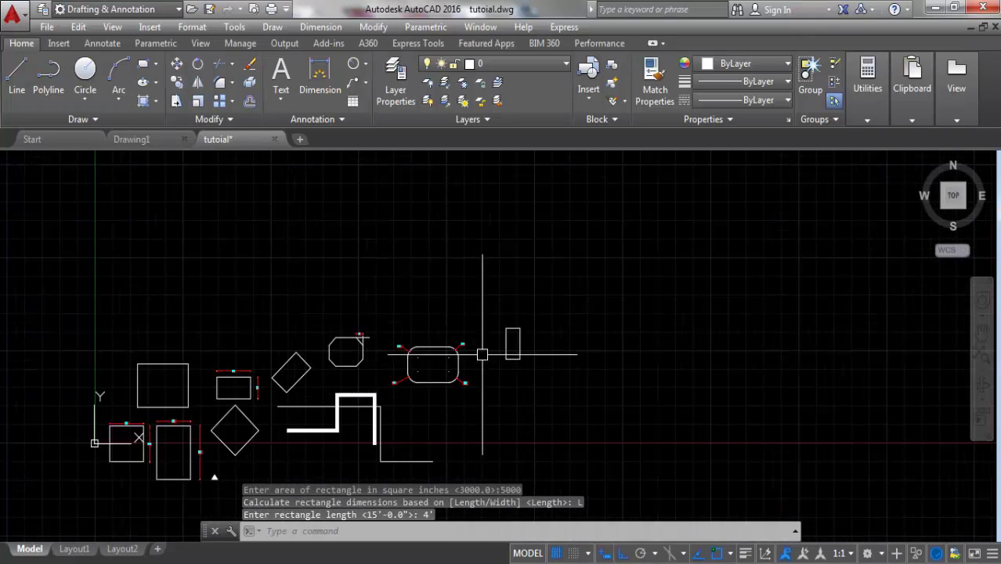
{"action": "scroll", "coordinate": [516, 354], "scroll_direction": "up", "scroll_amount": 5}
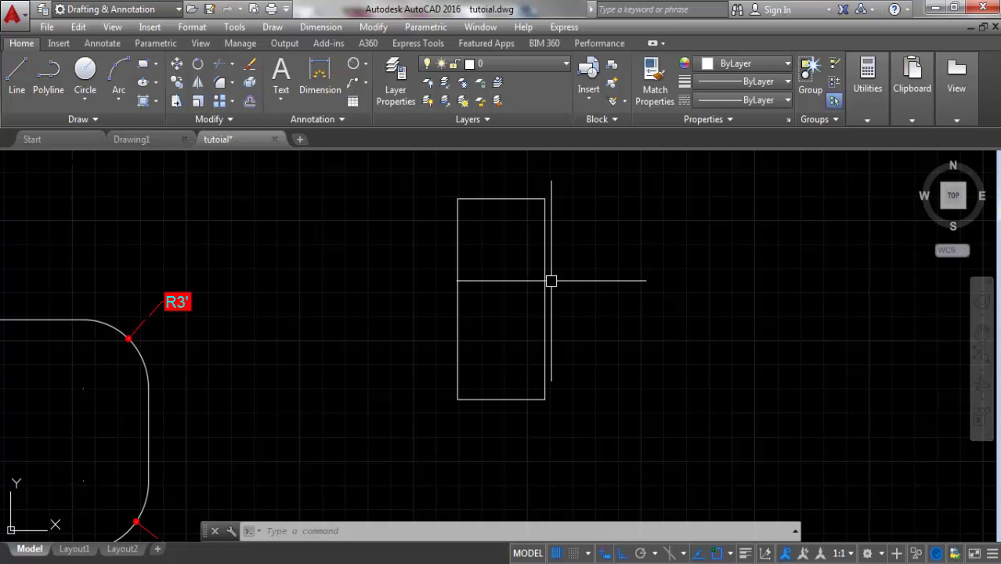
{"action": "scroll", "coordinate": [351, 264], "scroll_direction": "down", "scroll_amount": 4}
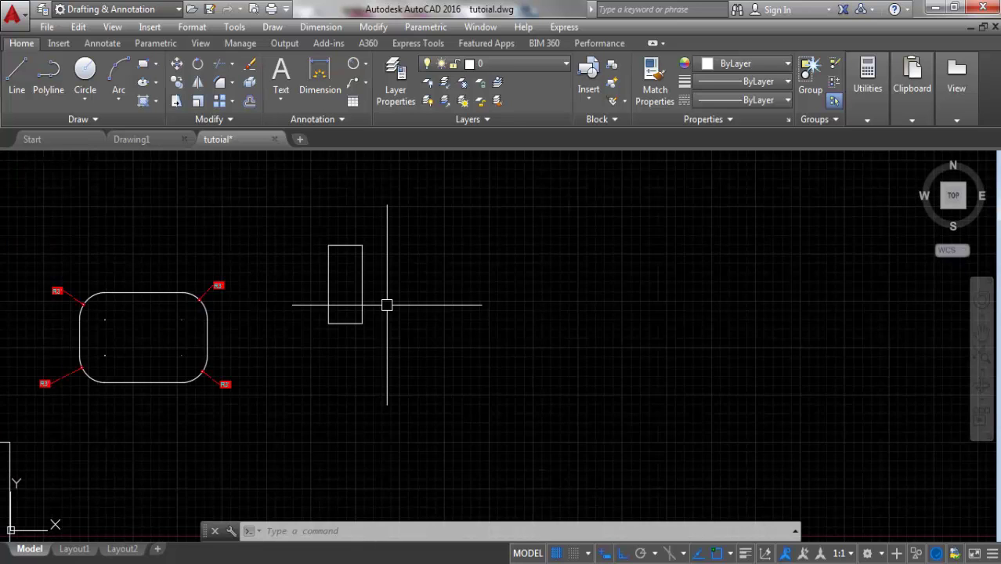
{"action": "scroll", "coordinate": [390, 301], "scroll_direction": "up", "scroll_amount": 2}
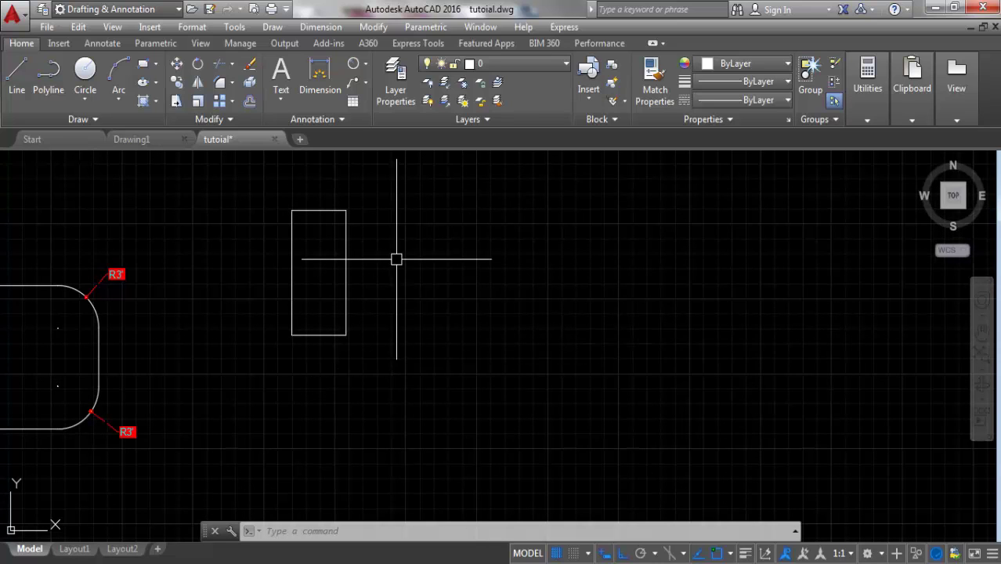
{"action": "scroll", "coordinate": [396, 259], "scroll_direction": "down", "scroll_amount": 4}
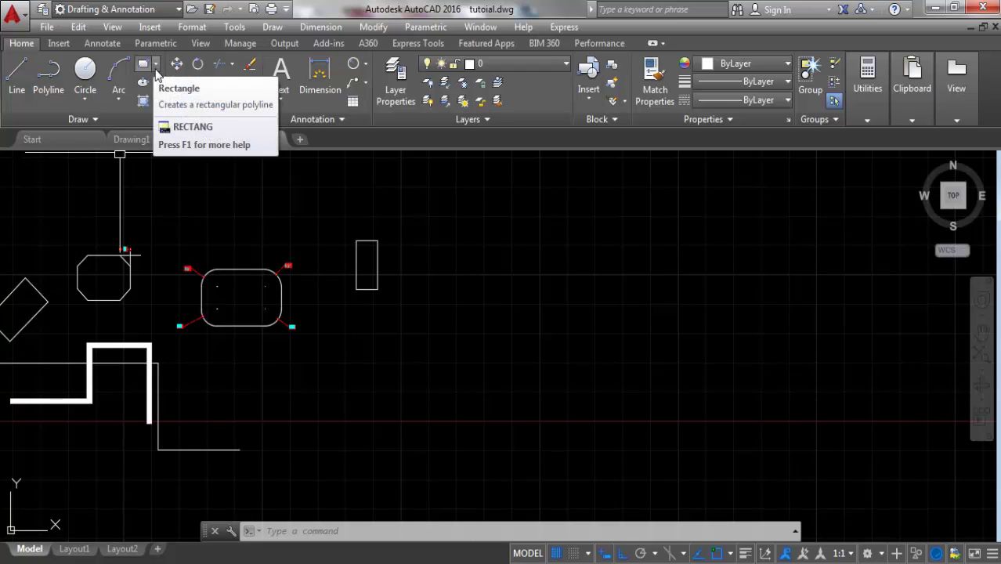
Start a six-sided polygon with the POLYGON command, after cancelling a first attempt.
{"action": "left_click", "coordinate": [156, 66]}
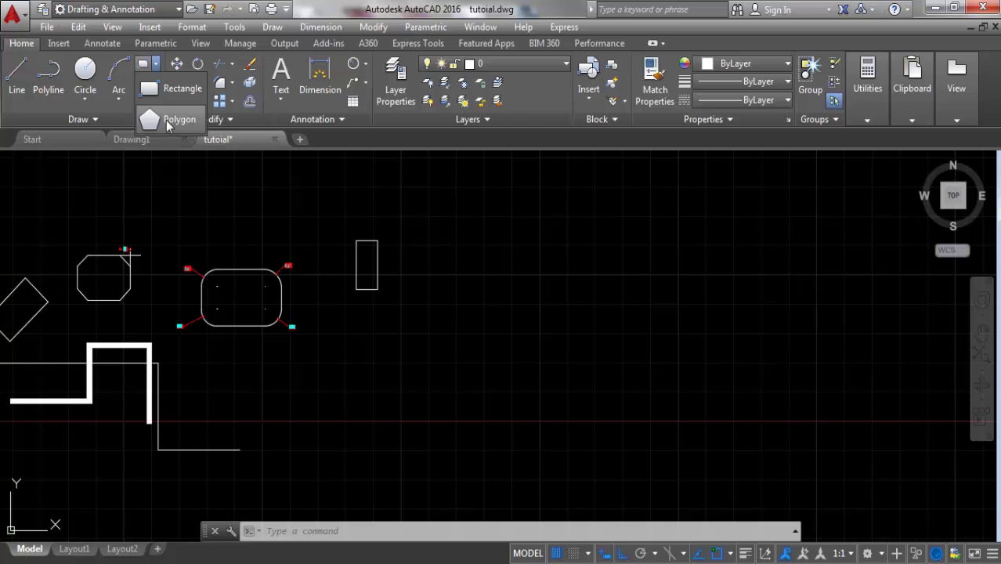
{"action": "left_click", "coordinate": [167, 121]}
{"action": "scroll", "coordinate": [439, 318], "scroll_direction": "up", "scroll_amount": 2}
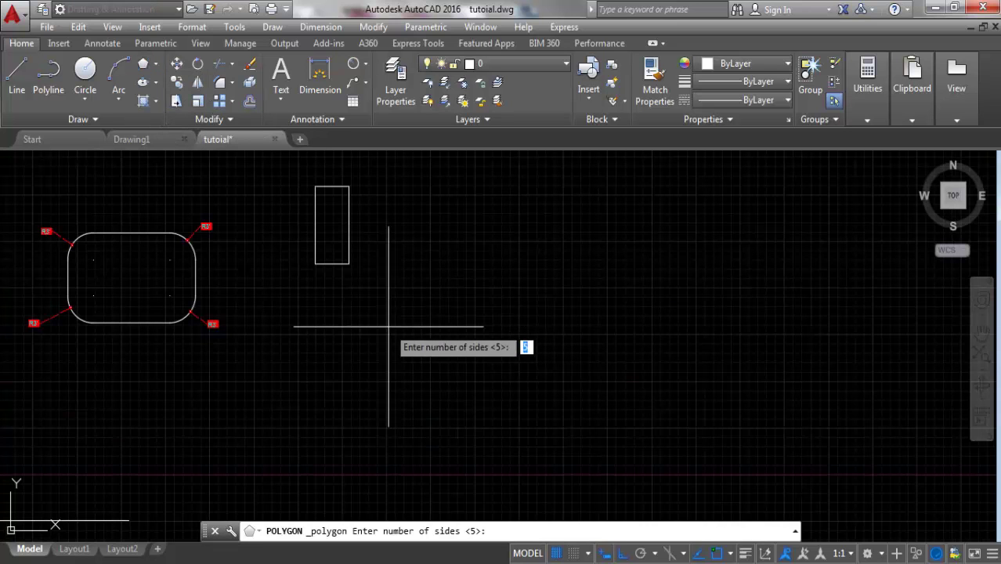
{"action": "key", "text": "Return"}
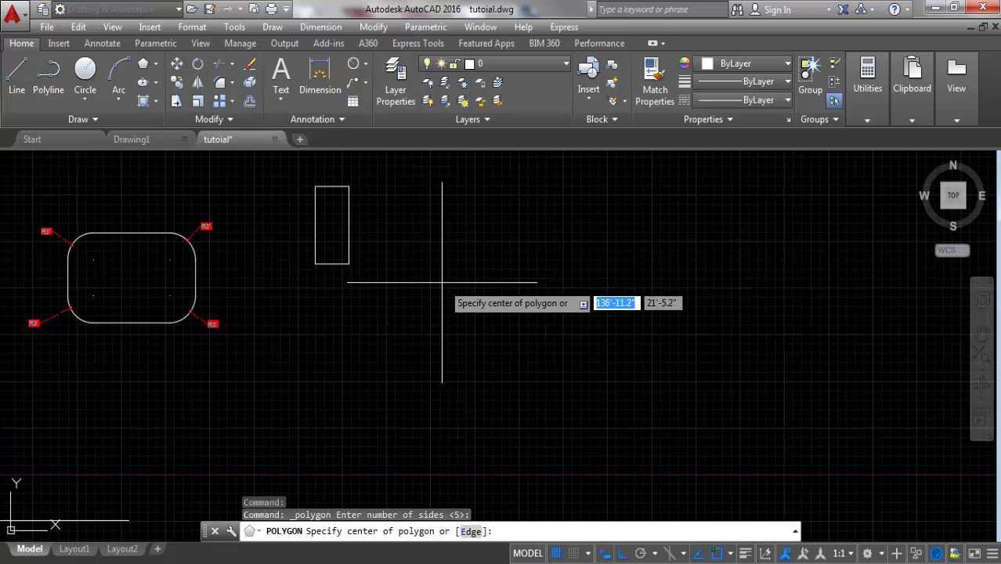
{"action": "key", "text": "Escape"}
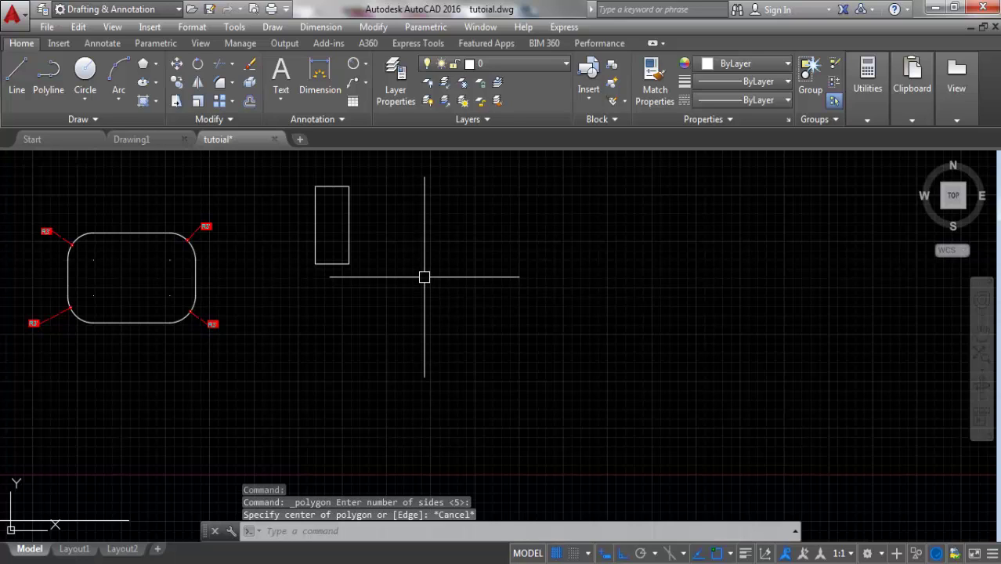
{"action": "type", "text": "p"}
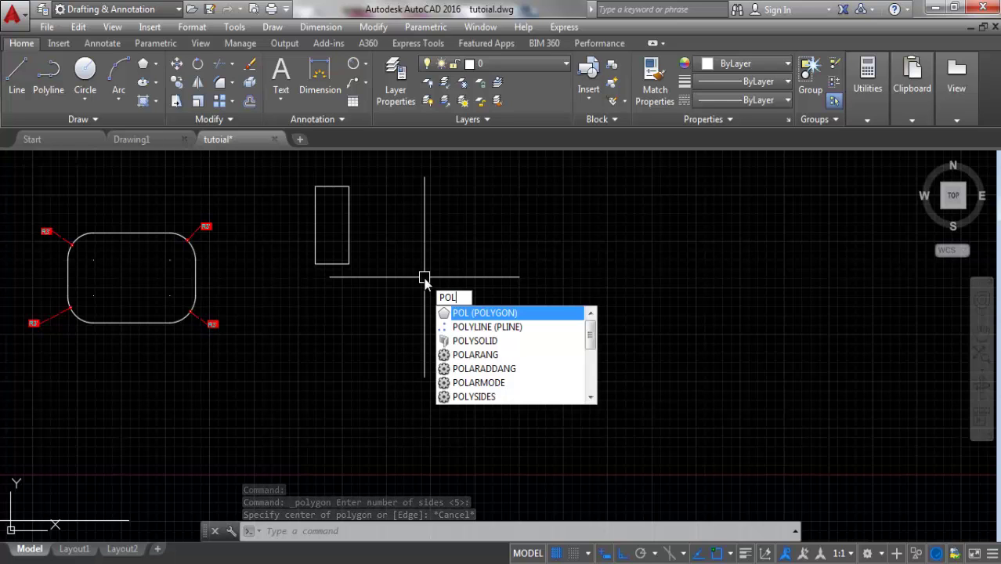
{"action": "key", "text": "Return"}
{"action": "scroll", "coordinate": [398, 342], "scroll_direction": "up", "scroll_amount": 2}
{"action": "type", "text": "6"}
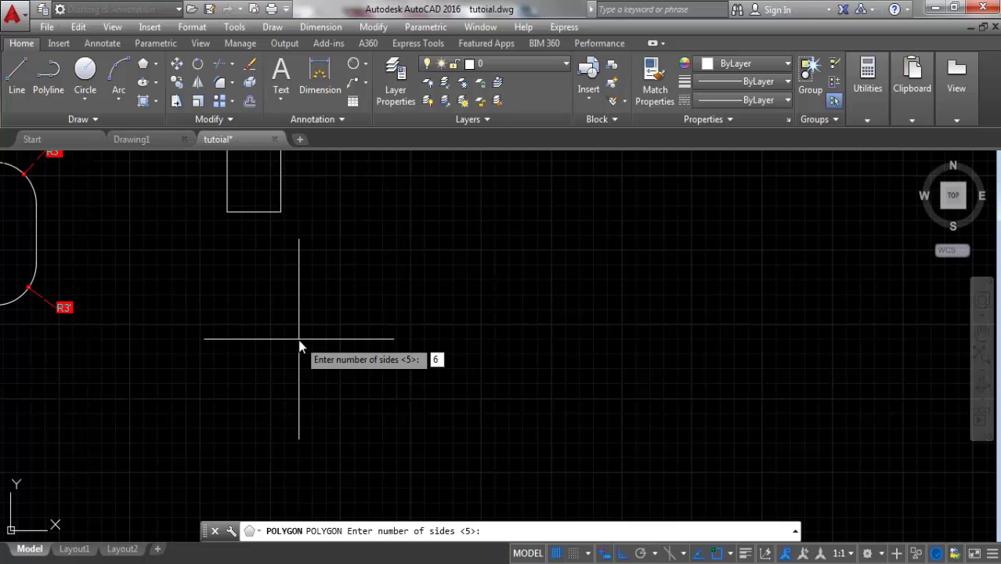
{"action": "key", "text": "Return"}
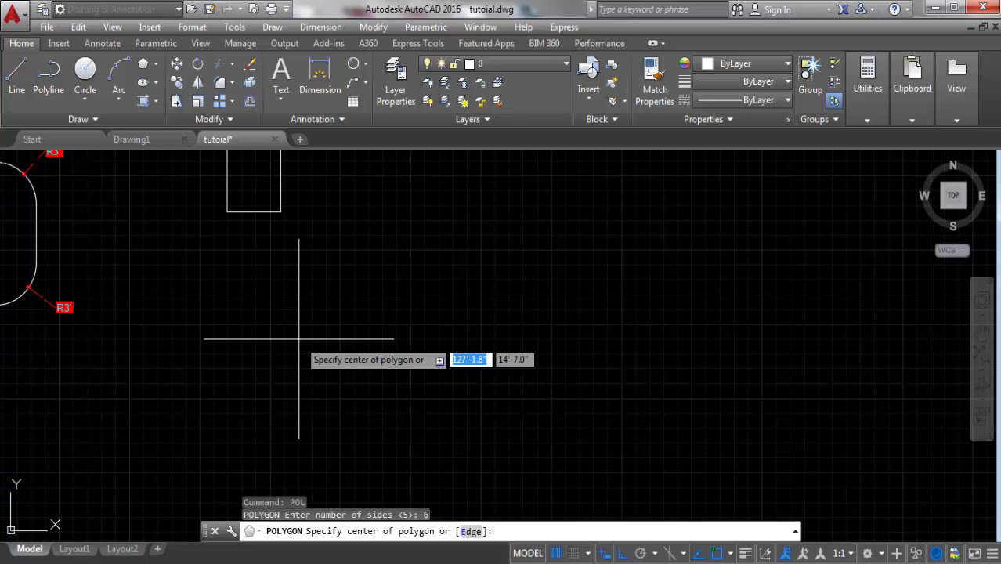
Centre the hexagon and inscribe it in a 10'-radius circle.
{"action": "left_click", "coordinate": [364, 304]}
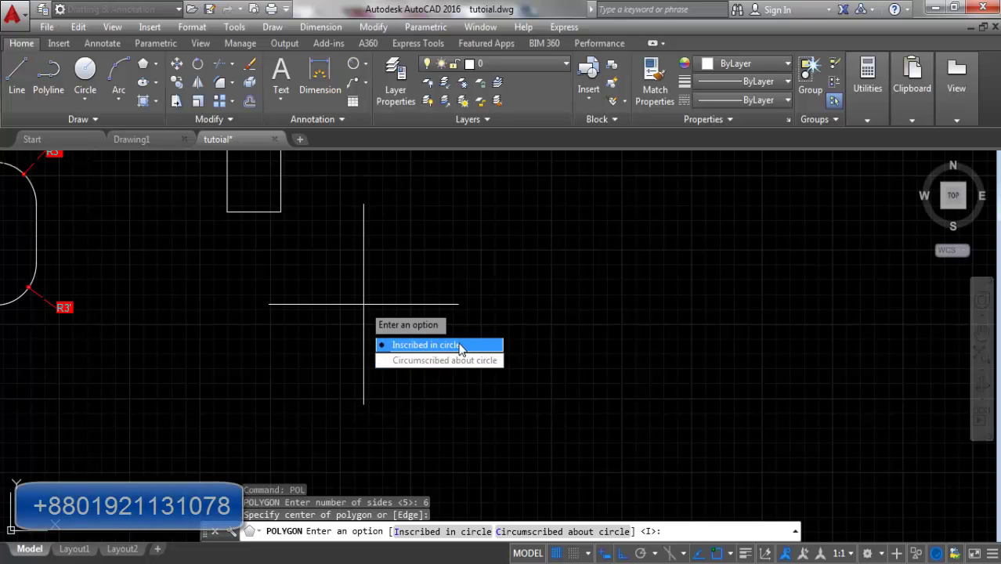
{"action": "left_click", "coordinate": [462, 349]}
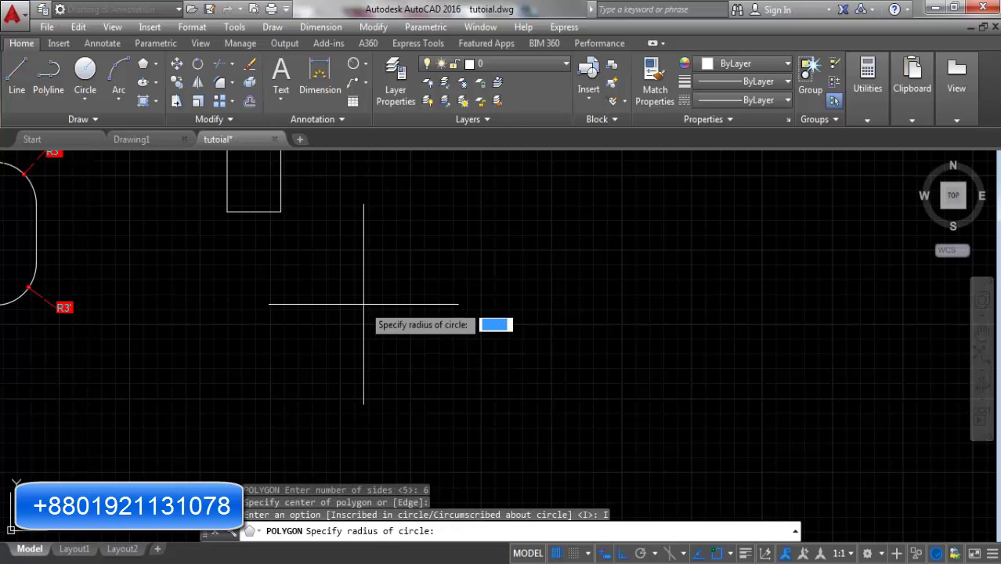
{"action": "scroll", "coordinate": [448, 318], "scroll_direction": "down", "scroll_amount": 2}
{"action": "scroll", "coordinate": [448, 318], "scroll_direction": "up", "scroll_amount": 3}
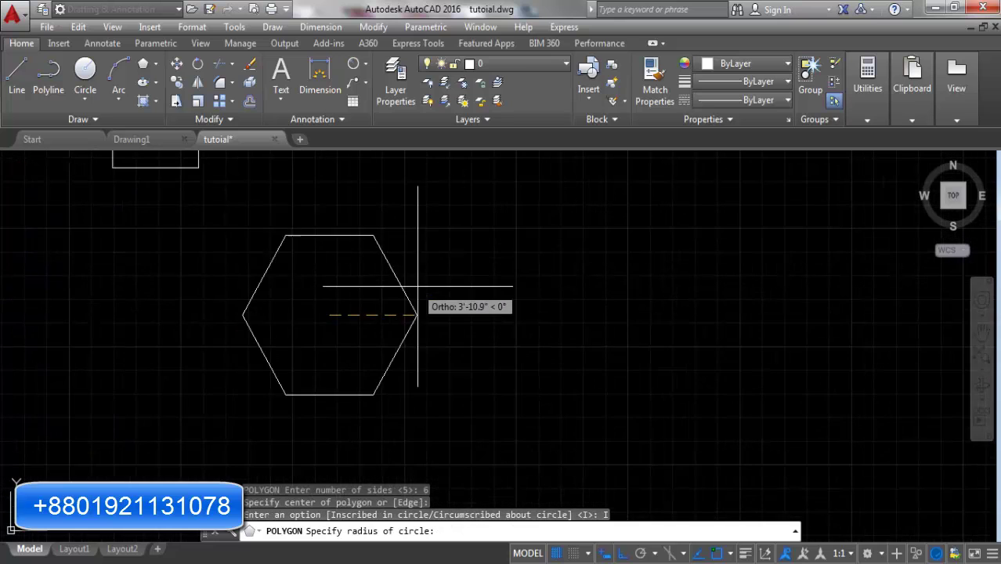
{"action": "scroll", "coordinate": [459, 316], "scroll_direction": "up", "scroll_amount": 1}
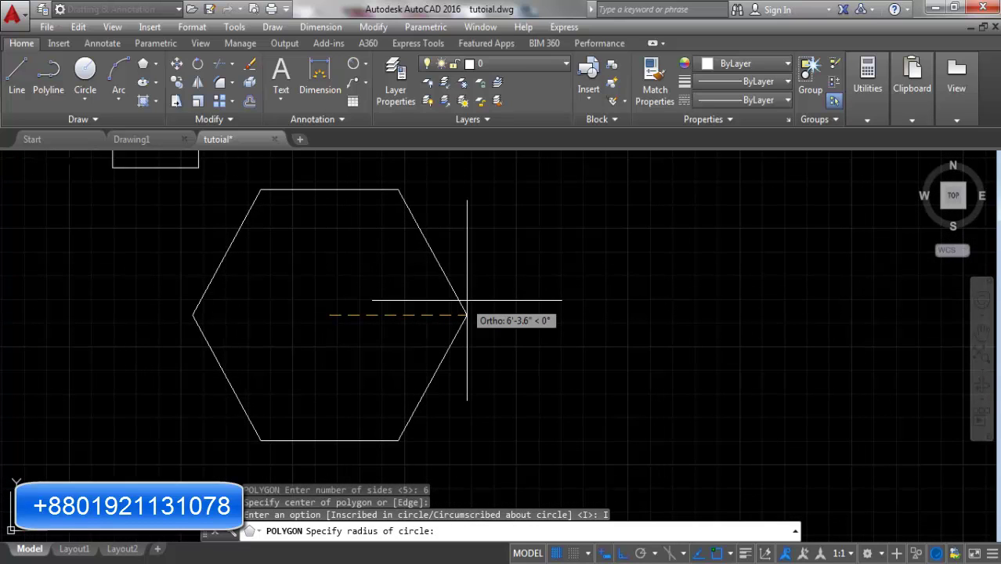
{"action": "type", "text": "10'"}
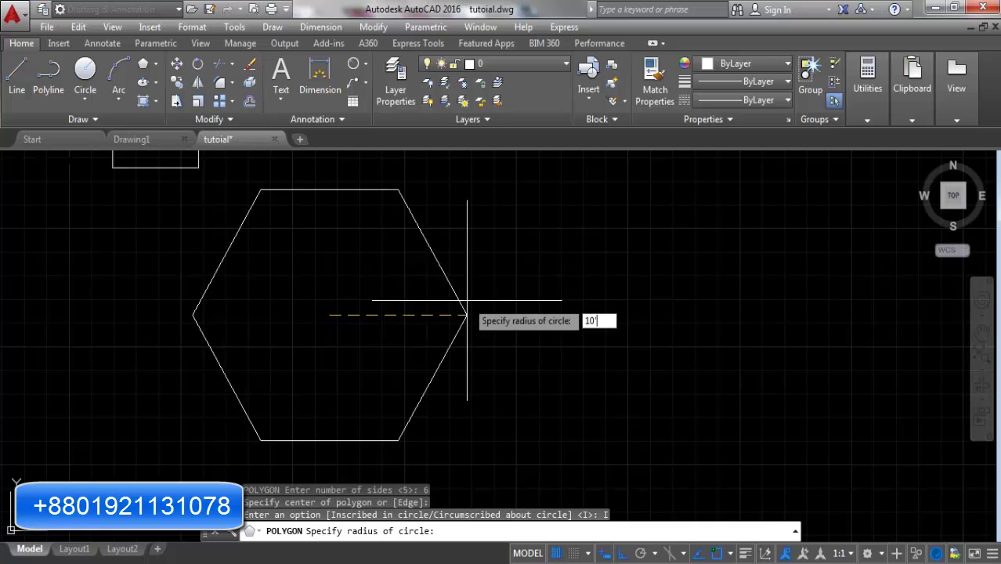
{"action": "key", "text": "Return"}
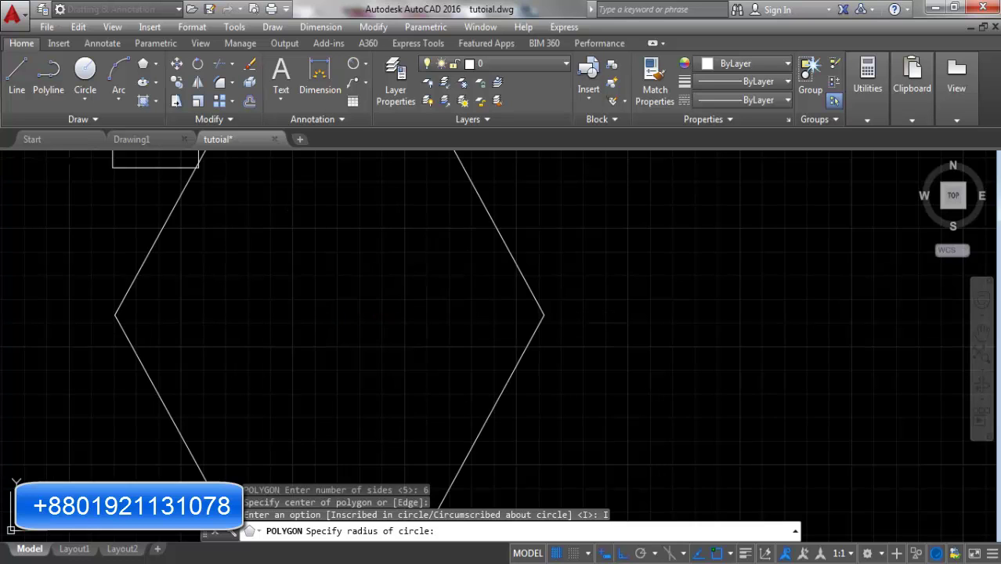
{"action": "scroll", "coordinate": [215, 365], "scroll_direction": "down", "scroll_amount": 2}
{"action": "scroll", "coordinate": [215, 365], "scroll_direction": "down", "scroll_amount": 2}
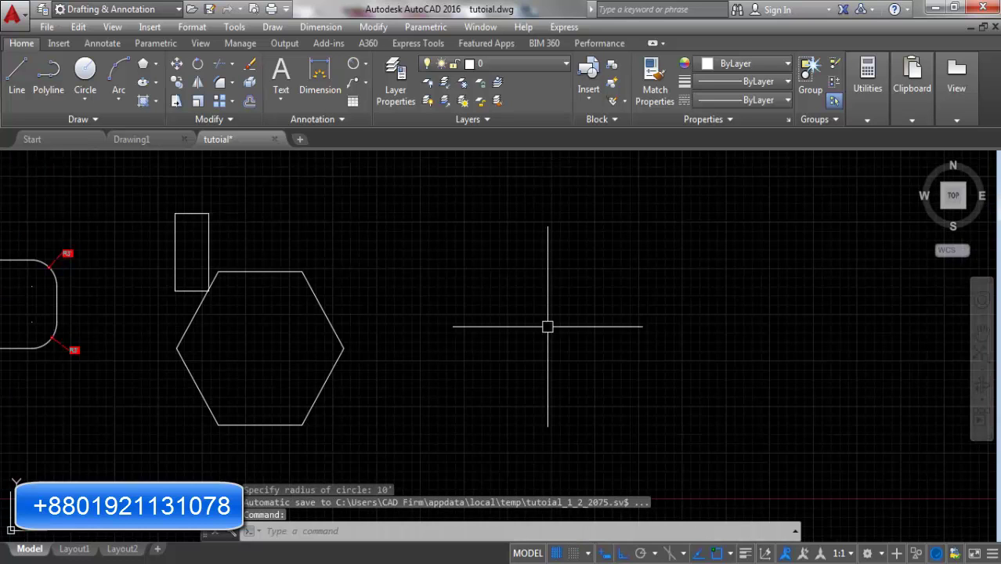
Start a six-sided polygon centred right of the first hexagon, circumscribed about its circle.
{"action": "left_click", "coordinate": [144, 64]}
{"action": "scroll", "coordinate": [530, 402], "scroll_direction": "up", "scroll_amount": 2}
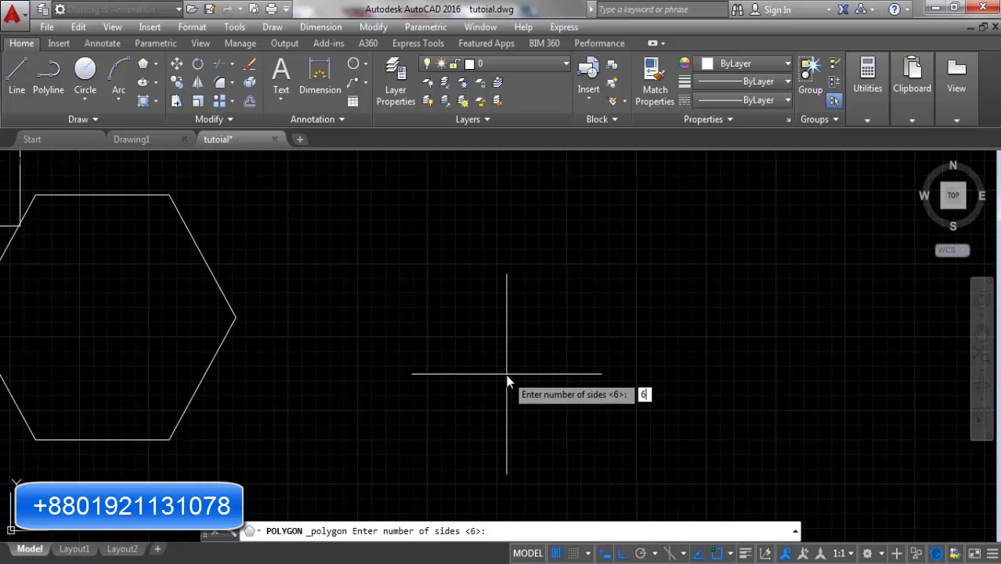
{"action": "key", "text": "Return"}
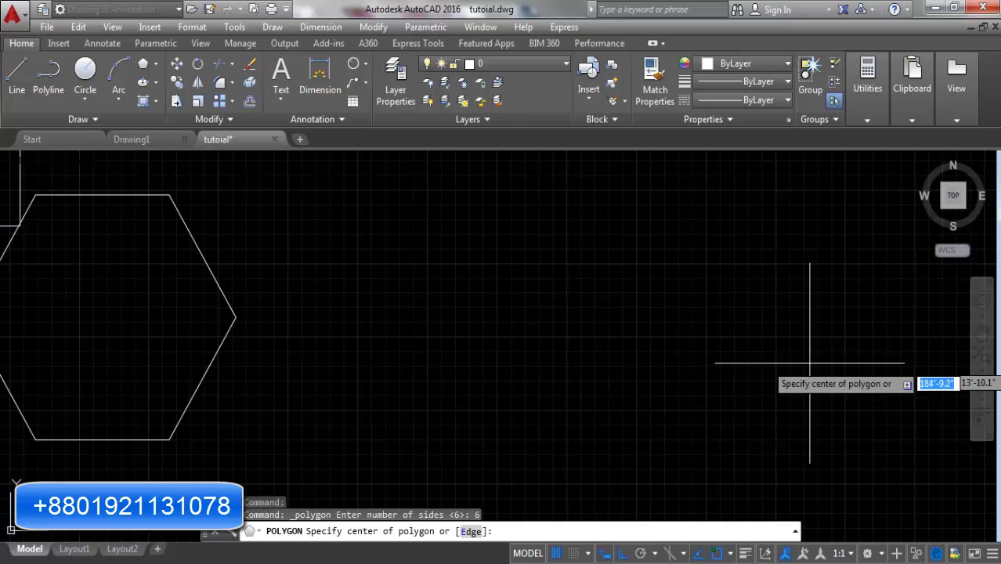
{"action": "scroll", "coordinate": [311, 295], "scroll_direction": "down", "scroll_amount": 1}
{"action": "scroll", "coordinate": [493, 299], "scroll_direction": "up", "scroll_amount": 2}
{"action": "scroll", "coordinate": [512, 282], "scroll_direction": "down", "scroll_amount": 2}
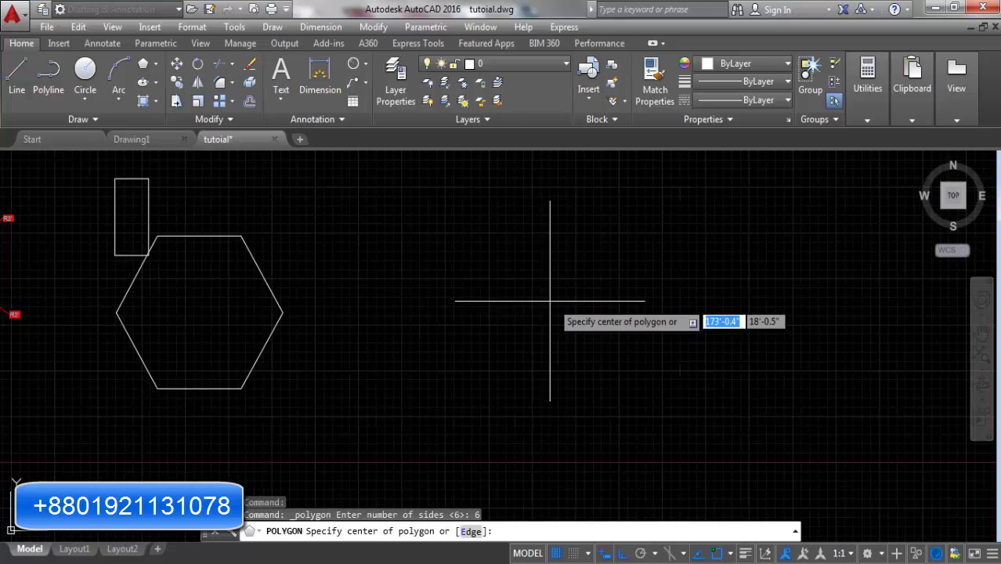
{"action": "left_click", "coordinate": [537, 299]}
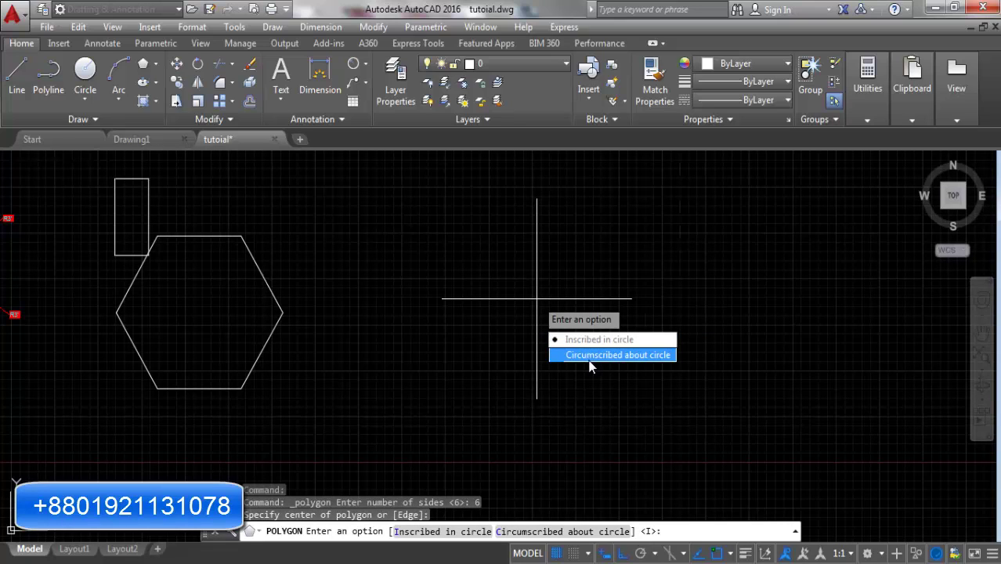
{"action": "left_click", "coordinate": [629, 355]}
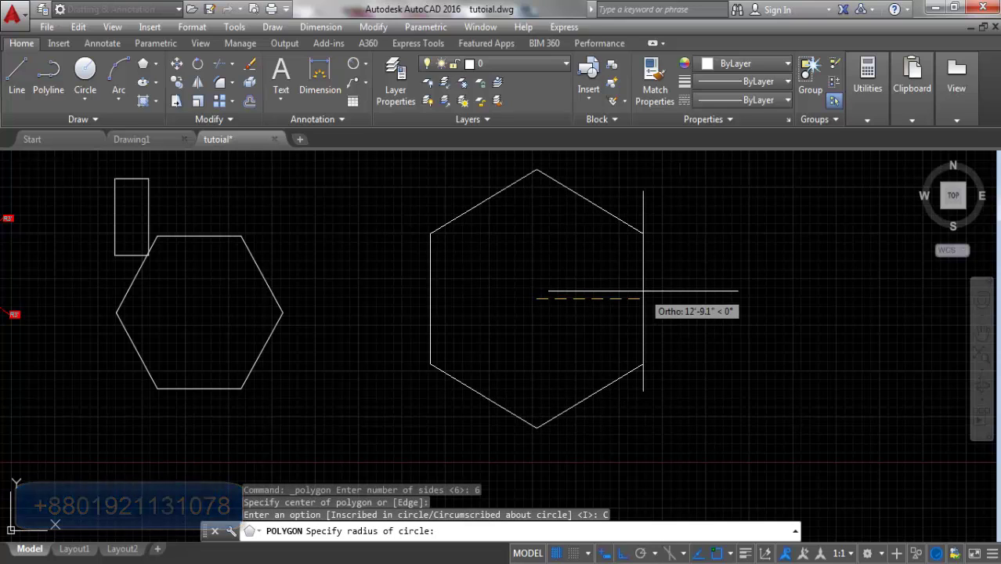
Finish the circumscribed hexagon at 10' and dimension the left hexagon's 10' centre-to-vertex radius.
{"action": "type", "text": "10'"}
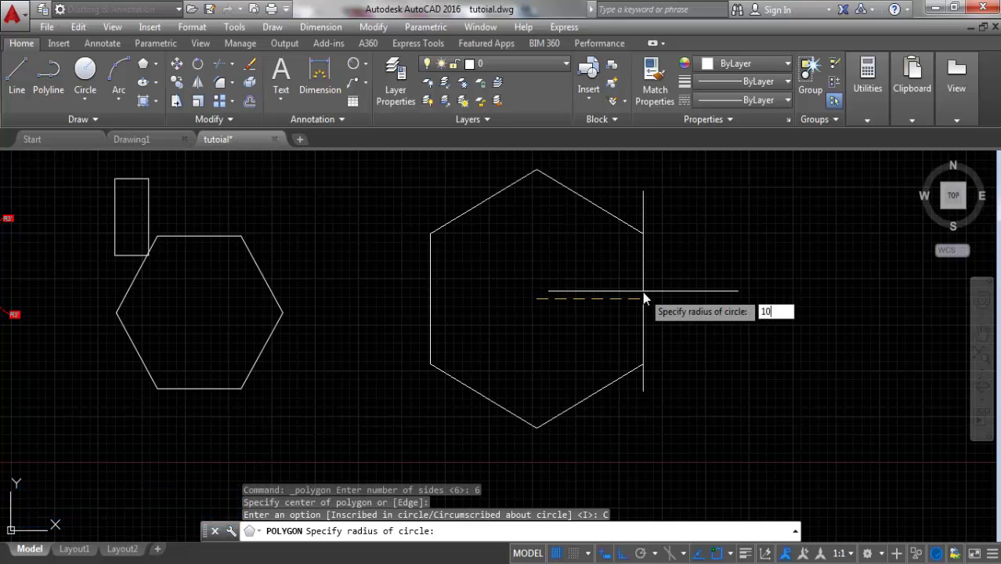
{"action": "key", "text": "Return"}
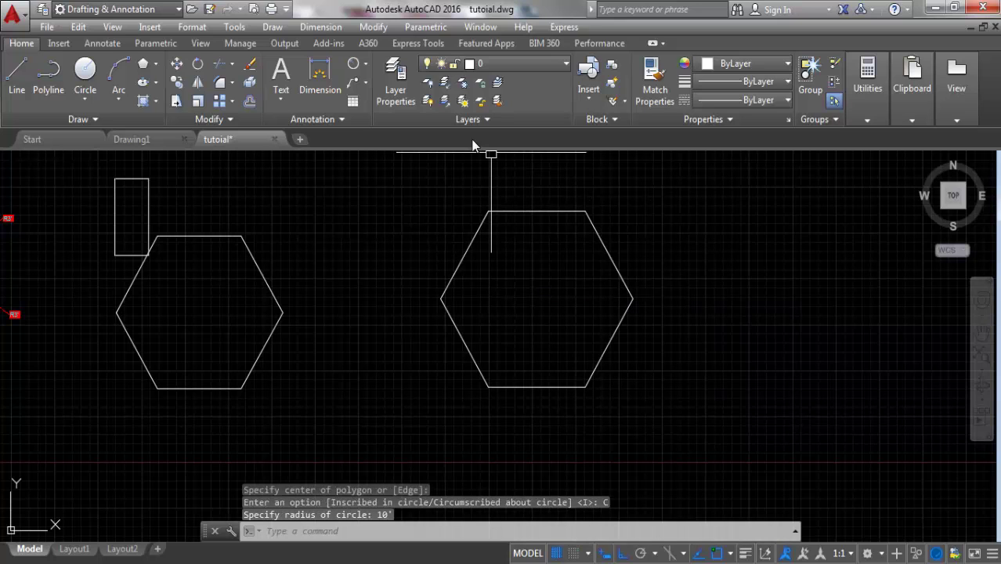
{"action": "left_click", "coordinate": [365, 66]}
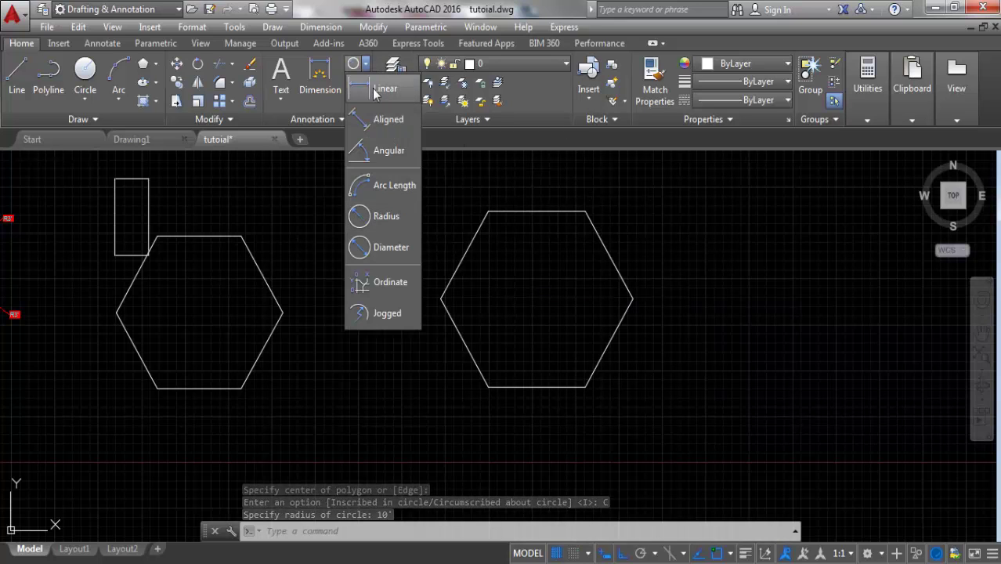
{"action": "left_click", "coordinate": [365, 119]}
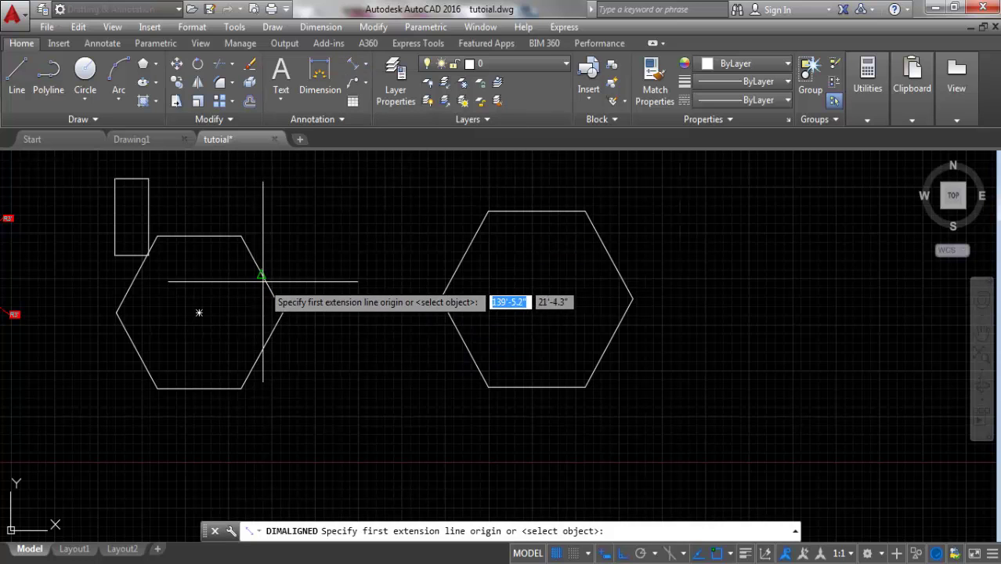
{"action": "left_click", "coordinate": [199, 314]}
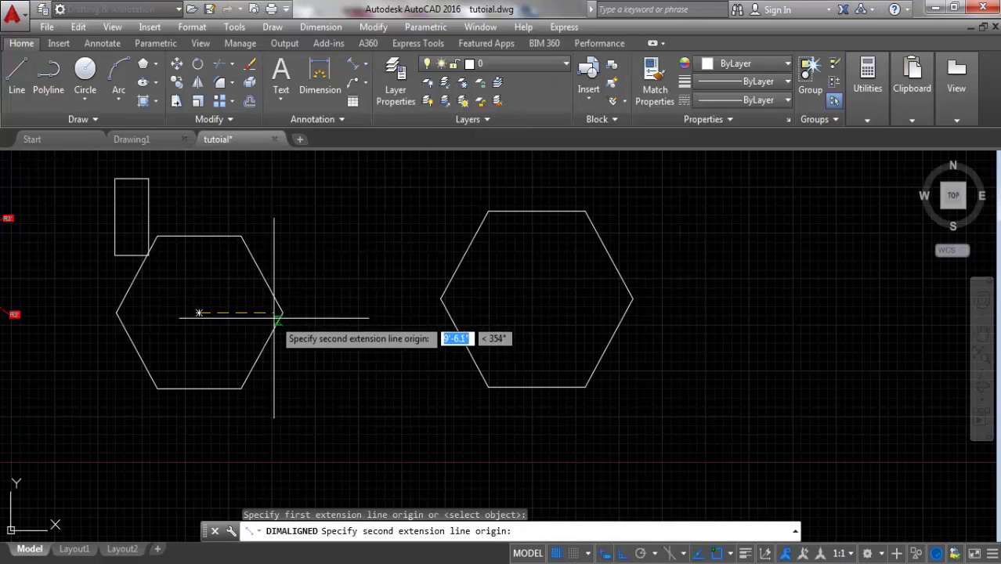
{"action": "left_click", "coordinate": [282, 314]}
{"action": "left_click", "coordinate": [251, 318]}
{"action": "scroll", "coordinate": [227, 316], "scroll_direction": "up", "scroll_amount": 2}
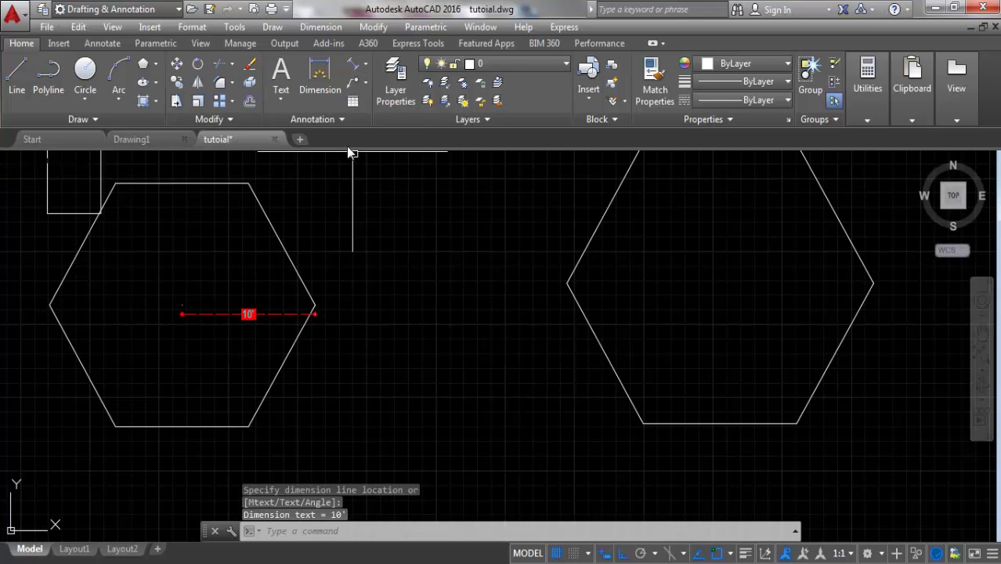
Add a vertical 10' aligned dimension from the right hexagon's centre to its top edge.
{"action": "left_click", "coordinate": [353, 66]}
{"action": "scroll", "coordinate": [298, 360], "scroll_direction": "down", "scroll_amount": 2}
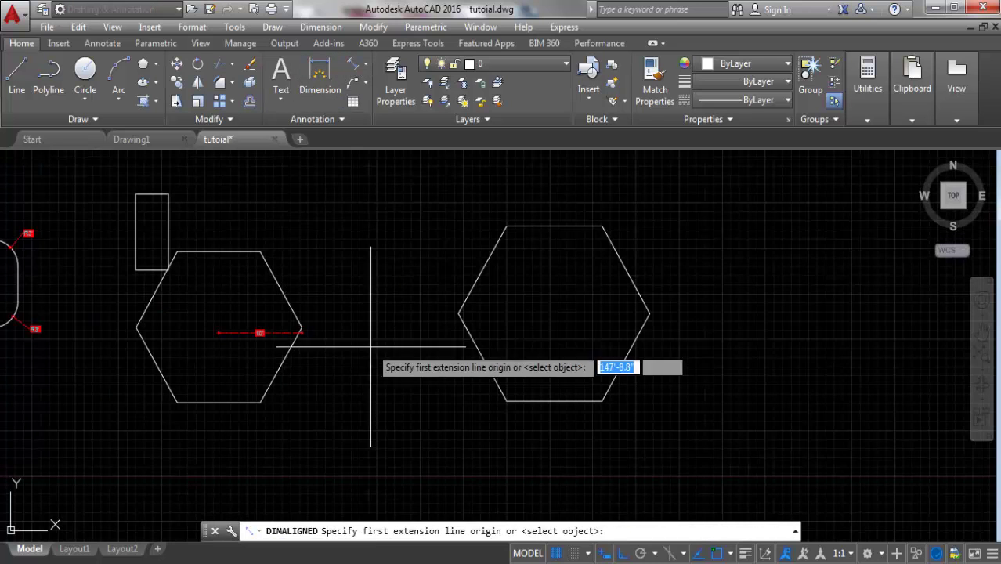
{"action": "scroll", "coordinate": [478, 361], "scroll_direction": "up", "scroll_amount": 2}
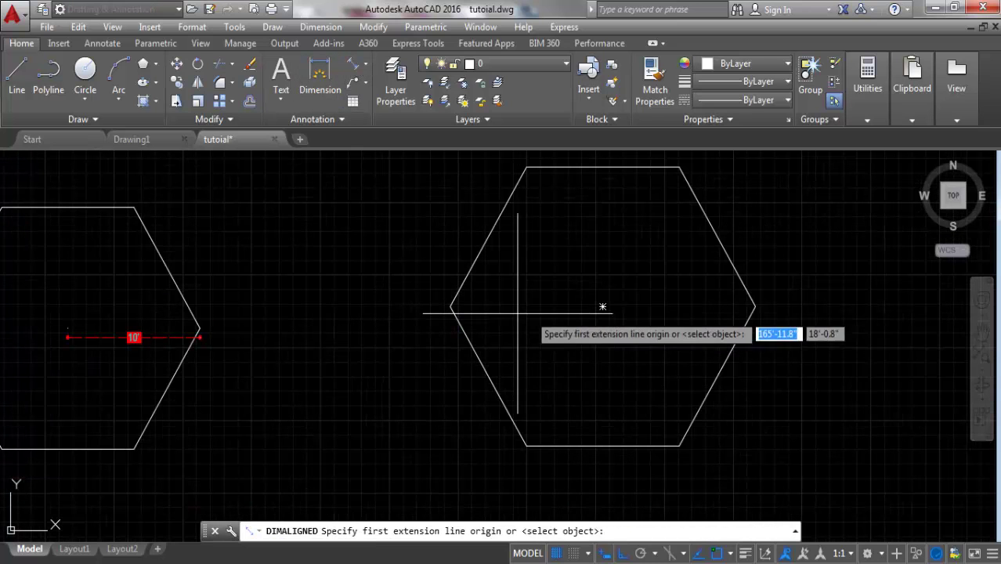
{"action": "left_click", "coordinate": [602, 306]}
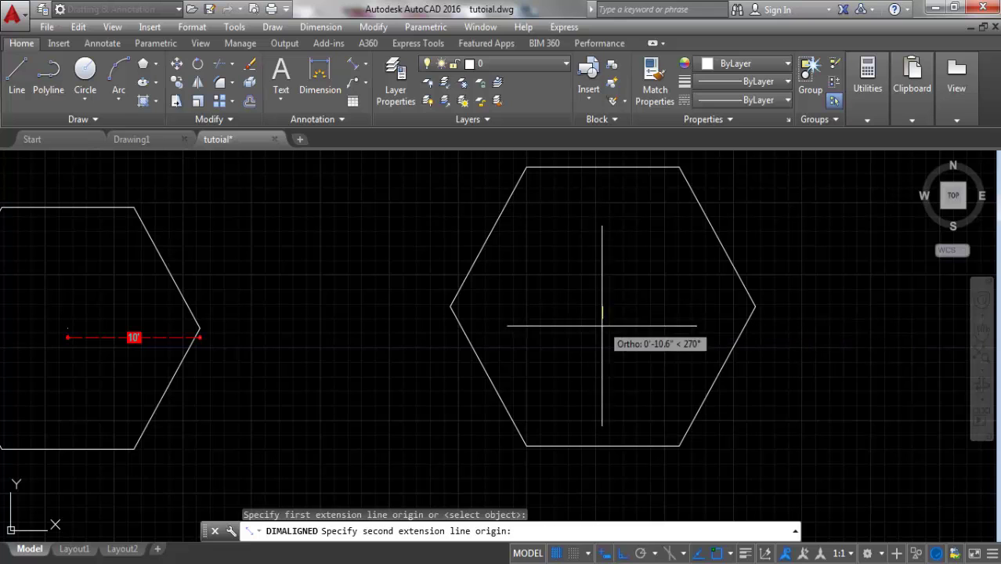
{"action": "left_click", "coordinate": [603, 167]}
{"action": "left_click", "coordinate": [601, 235]}
{"action": "scroll", "coordinate": [281, 361], "scroll_direction": "down", "scroll_amount": 2}
{"action": "scroll", "coordinate": [567, 277], "scroll_direction": "up", "scroll_amount": 2}
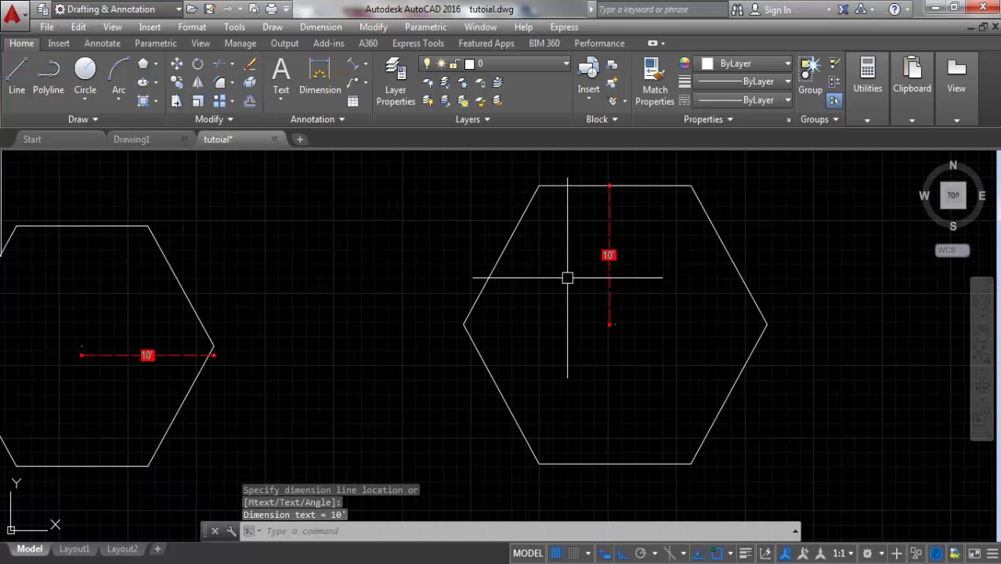
{"action": "scroll", "coordinate": [196, 284], "scroll_direction": "down", "scroll_amount": 2}
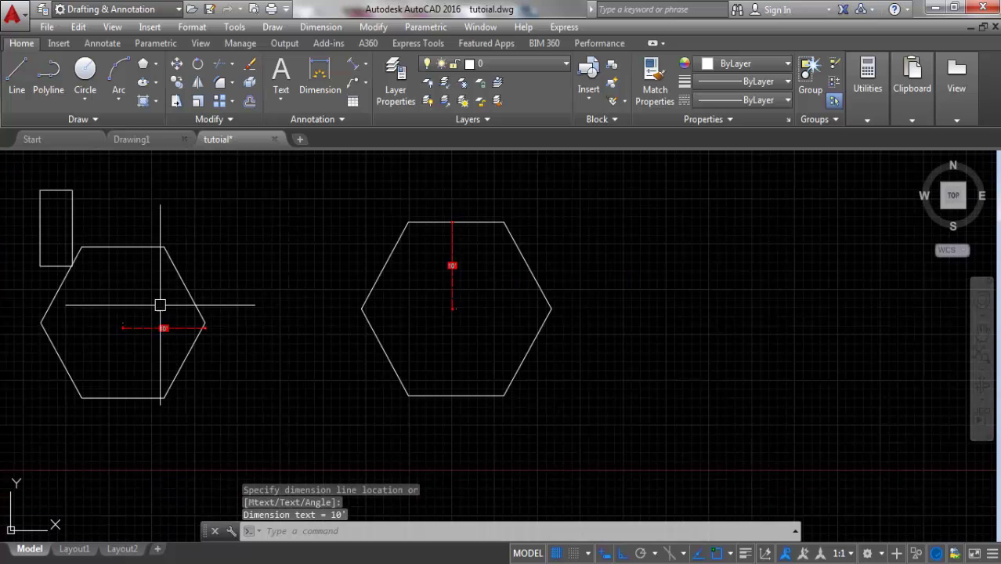
{"action": "scroll", "coordinate": [618, 376], "scroll_direction": "up", "scroll_amount": 2}
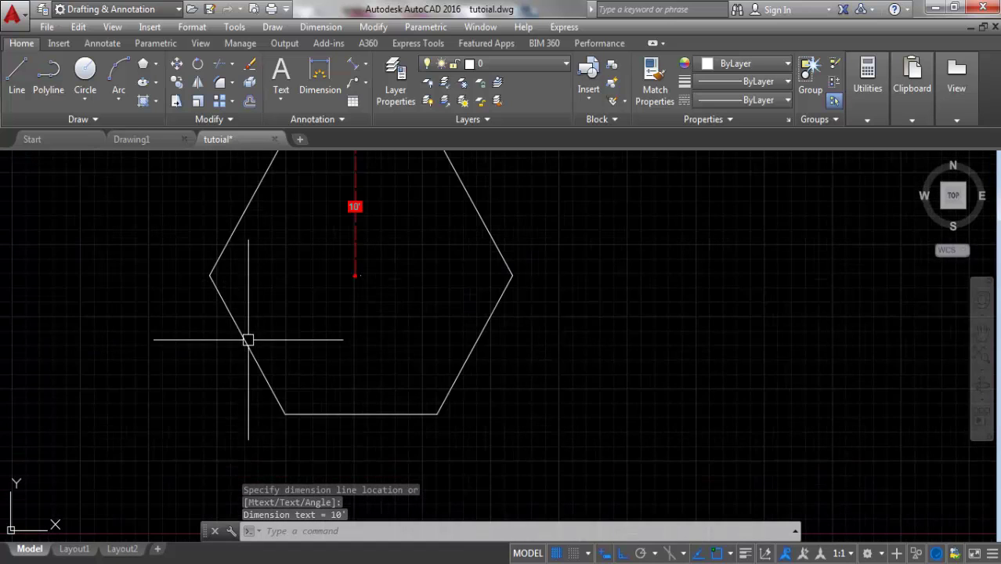
{"action": "scroll", "coordinate": [242, 344], "scroll_direction": "down", "scroll_amount": 4}
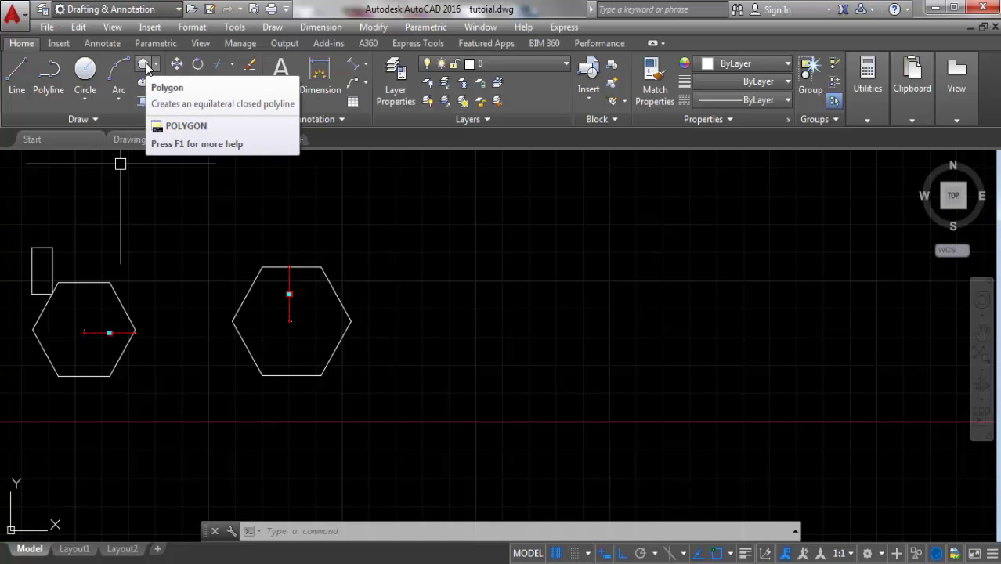
{"action": "scroll", "coordinate": [311, 389], "scroll_direction": "up", "scroll_amount": 2}
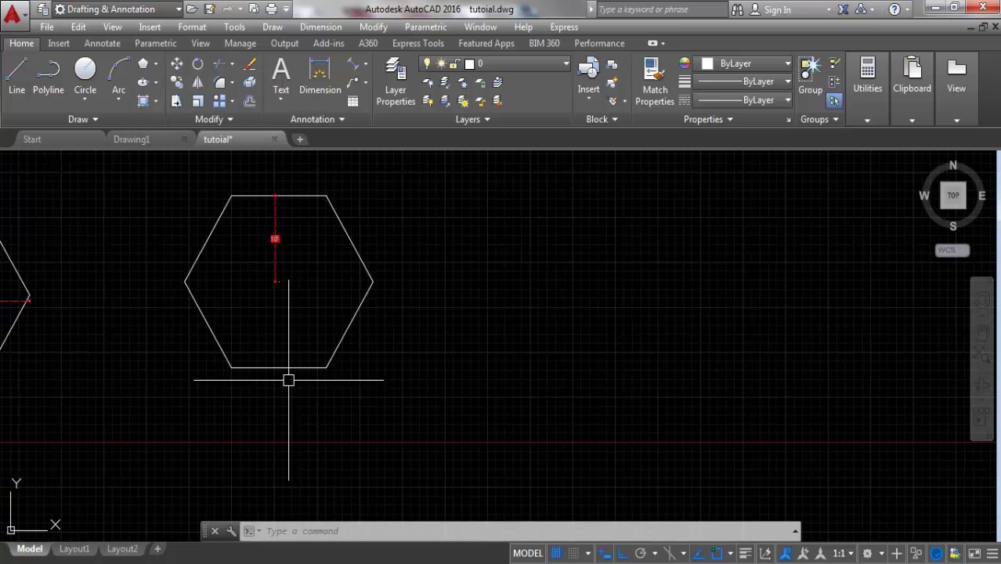
{"action": "left_click", "coordinate": [143, 64]}
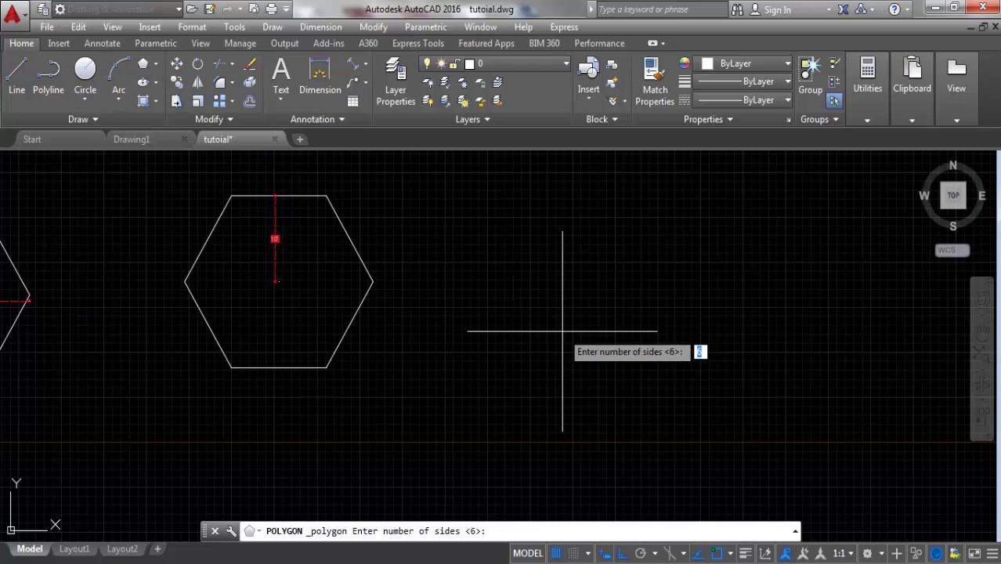
{"action": "scroll", "coordinate": [487, 334], "scroll_direction": "up", "scroll_amount": 2}
{"action": "type", "text": "5"}
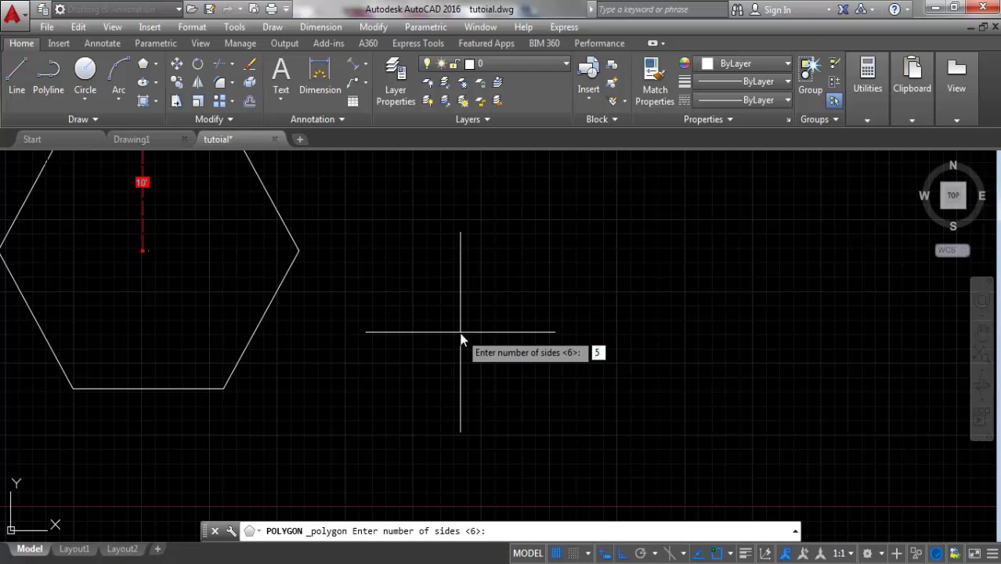
{"action": "key", "text": "Return"}
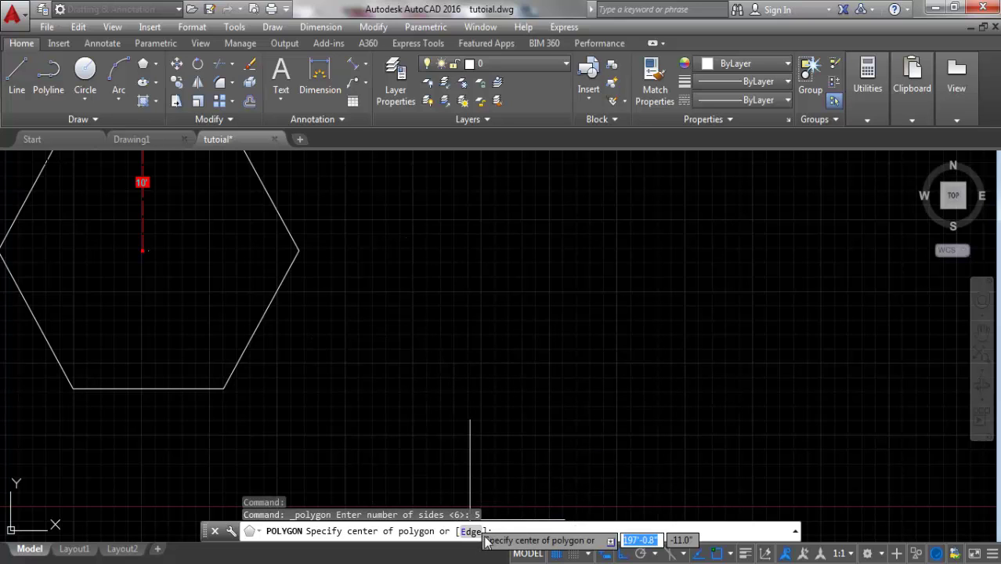
{"action": "right_click", "coordinate": [441, 283]}
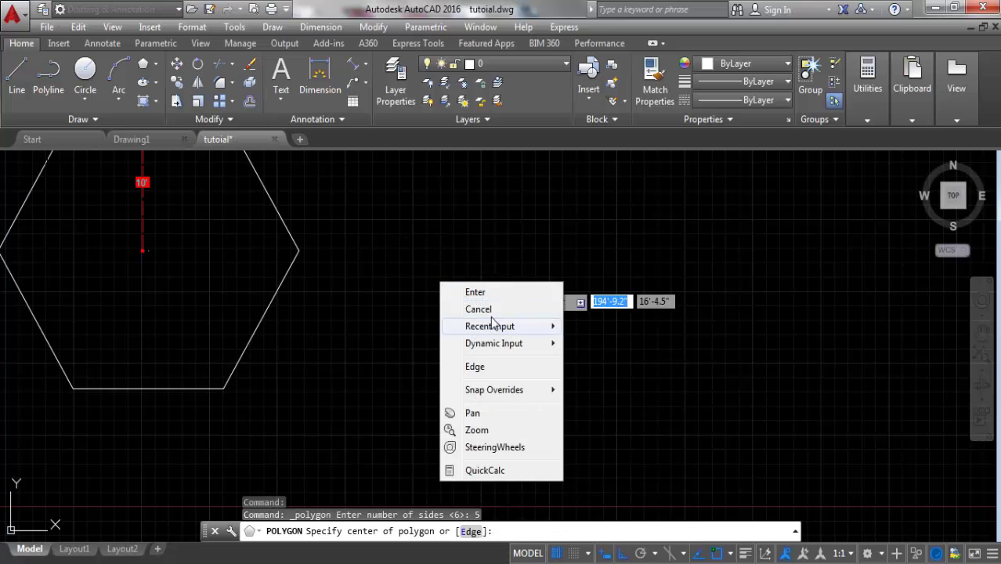
{"action": "left_click", "coordinate": [493, 374]}
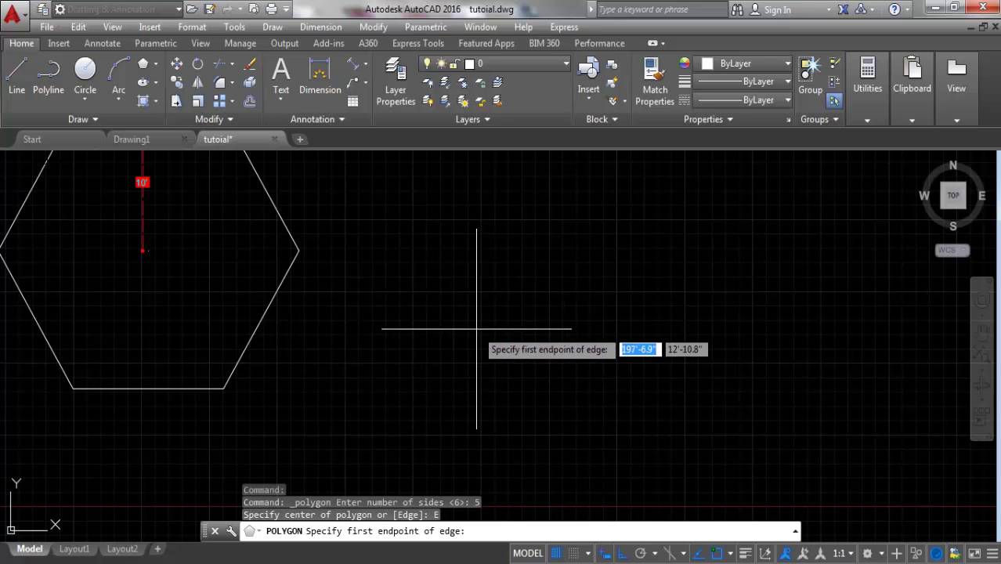
{"action": "type", "text": "'"}
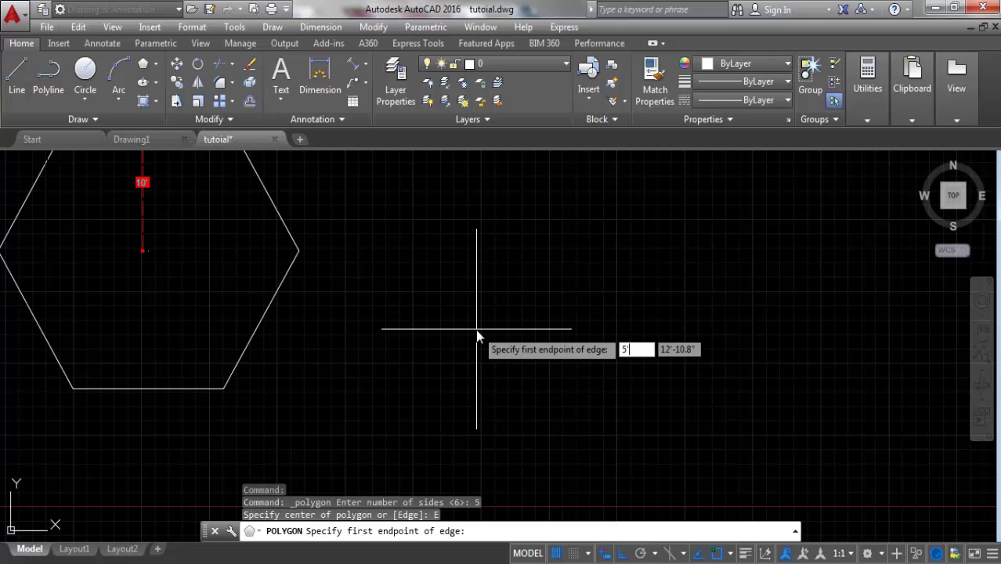
{"action": "key", "text": "Return"}
{"action": "scroll", "coordinate": [626, 341], "scroll_direction": "down", "scroll_amount": 3}
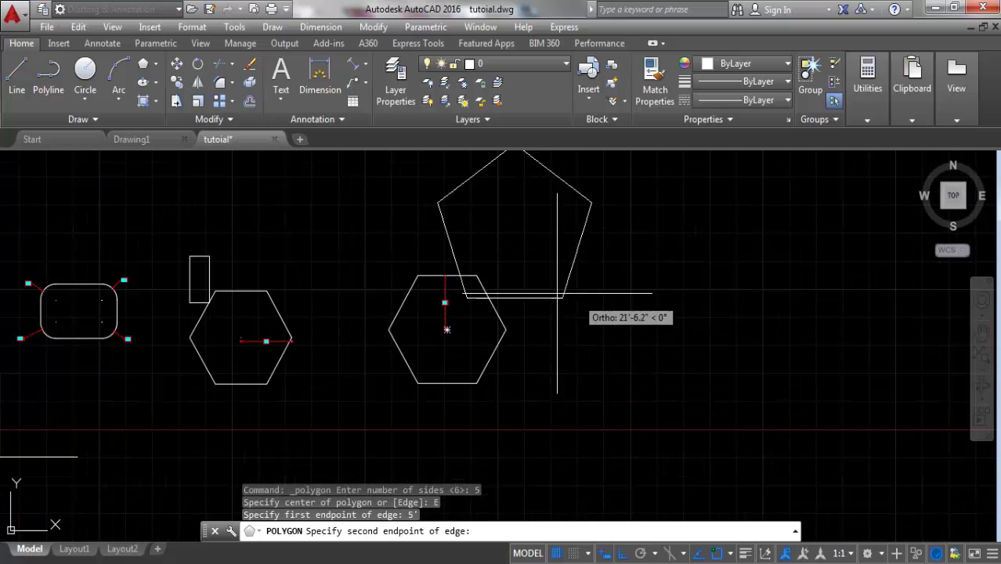
{"action": "key", "text": "Return"}
{"action": "key", "text": "Escape"}
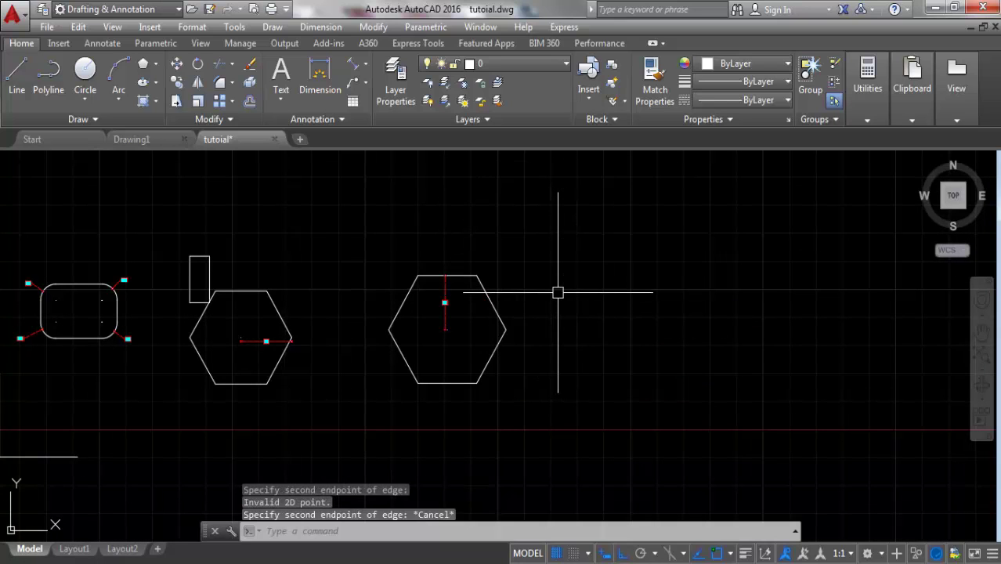
Draw a five-sided polygon by edge, from a picked endpoint with a 5' edge length.
{"action": "left_click", "coordinate": [145, 69]}
{"action": "scroll", "coordinate": [722, 343], "scroll_direction": "up", "scroll_amount": 2}
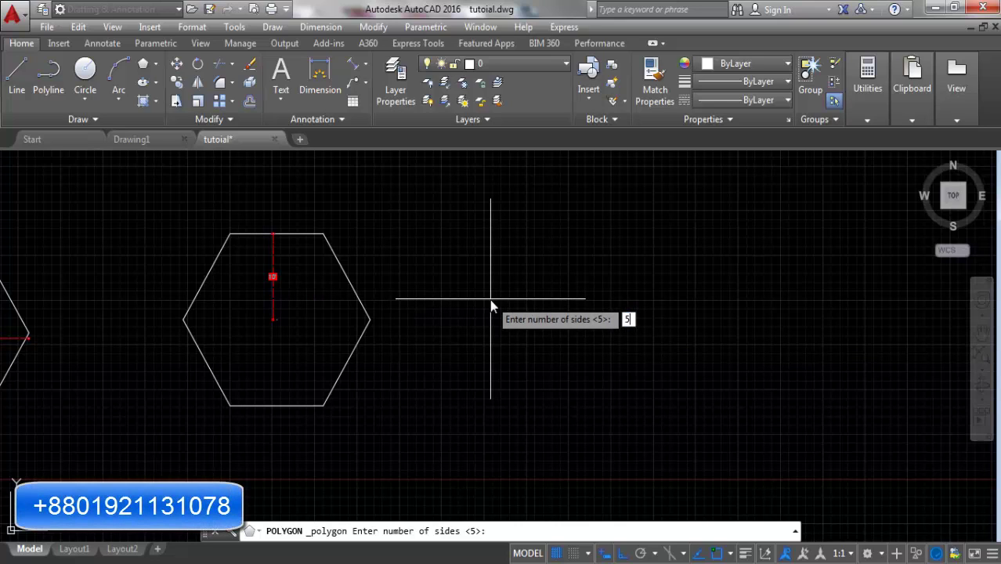
{"action": "key", "text": "Return"}
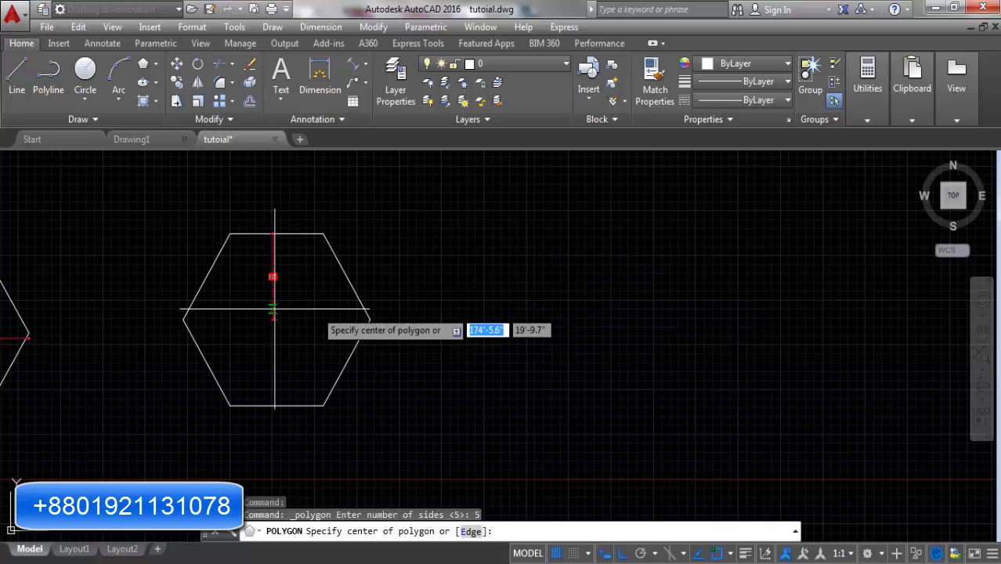
{"action": "scroll", "coordinate": [275, 309], "scroll_direction": "down", "scroll_amount": 2}
{"action": "scroll", "coordinate": [391, 301], "scroll_direction": "up", "scroll_amount": 2}
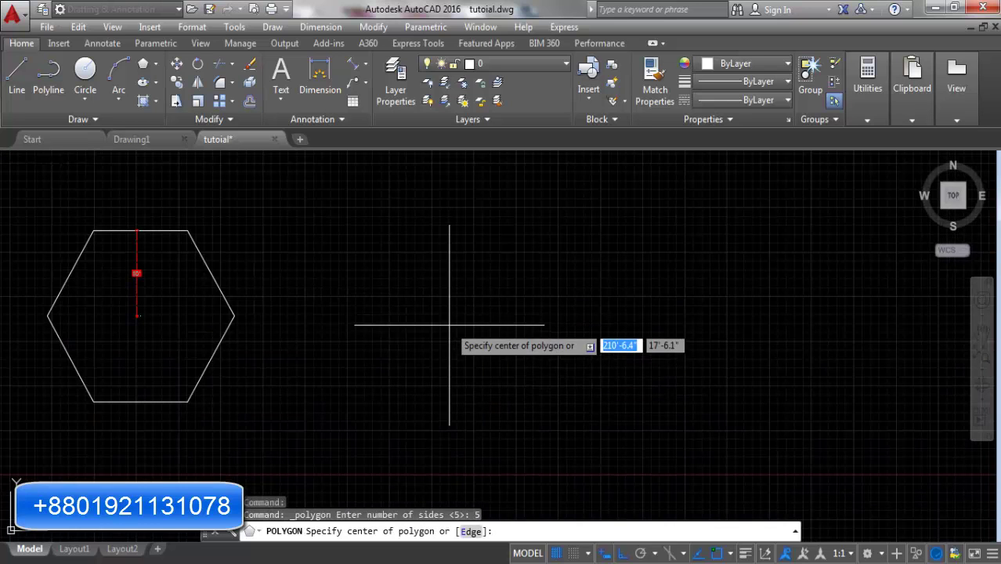
{"action": "right_click", "coordinate": [423, 260]}
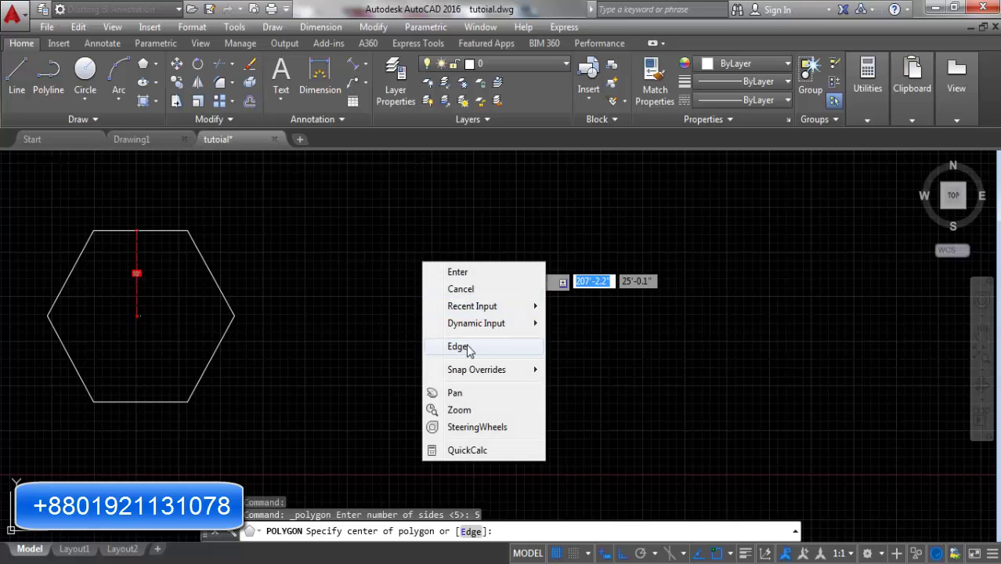
{"action": "left_click", "coordinate": [457, 346]}
{"action": "left_click", "coordinate": [441, 310]}
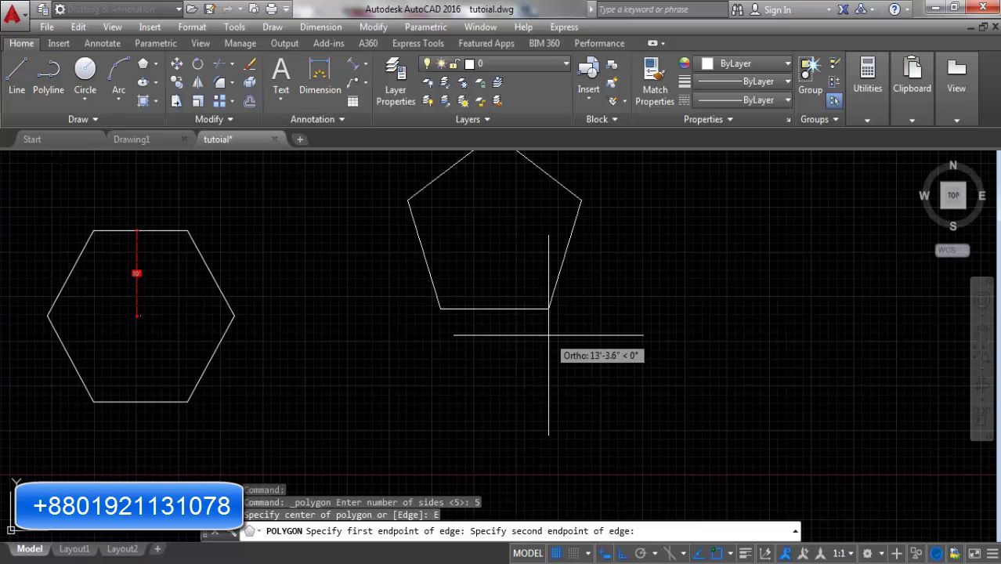
{"action": "type", "text": "5"}
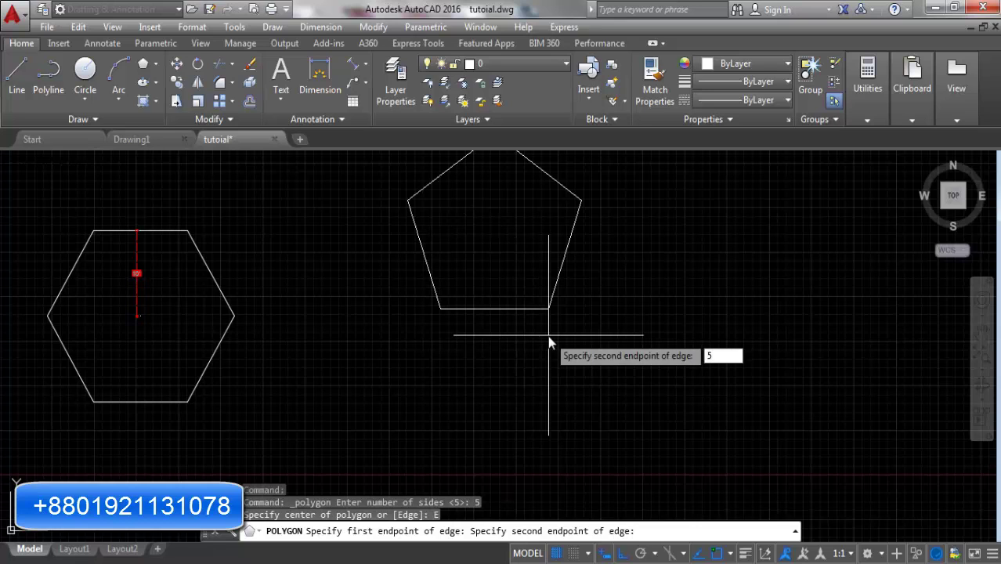
{"action": "key", "text": "Return"}
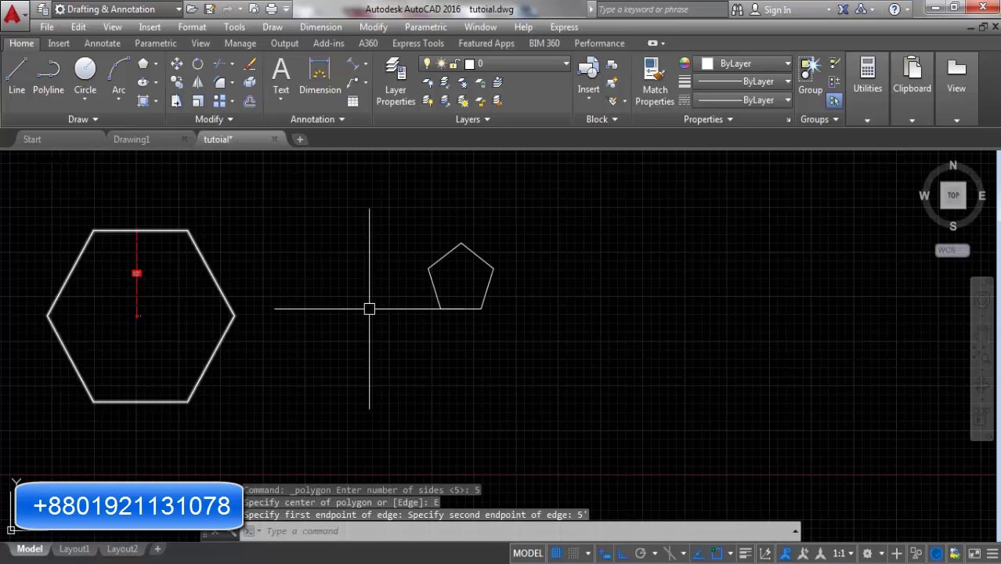
{"action": "scroll", "coordinate": [512, 230], "scroll_direction": "up", "scroll_amount": 4}
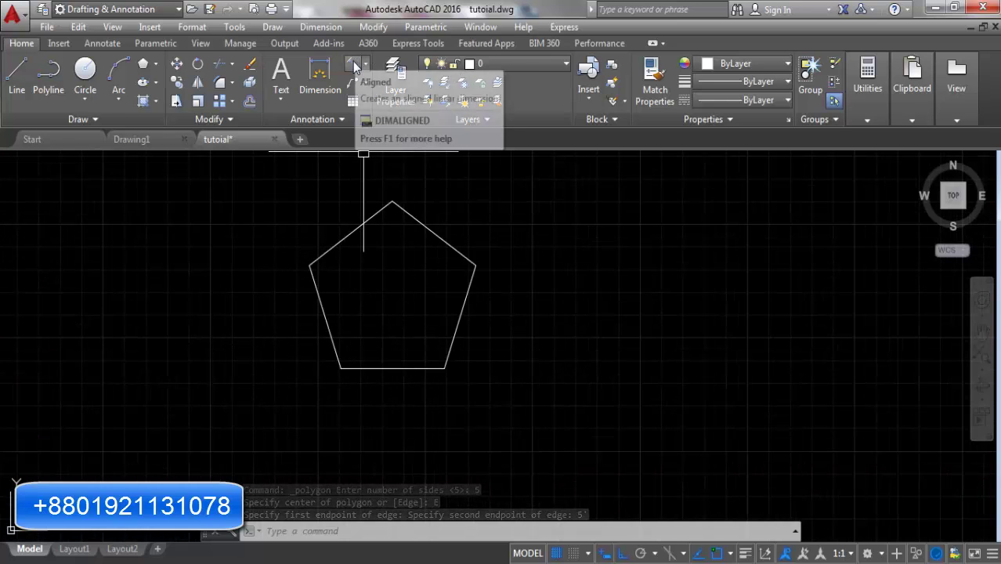
Add aligned 5' dimensions outside the pentagon's upper-left, upper-right and lower-right sides.
{"action": "left_click", "coordinate": [355, 62]}
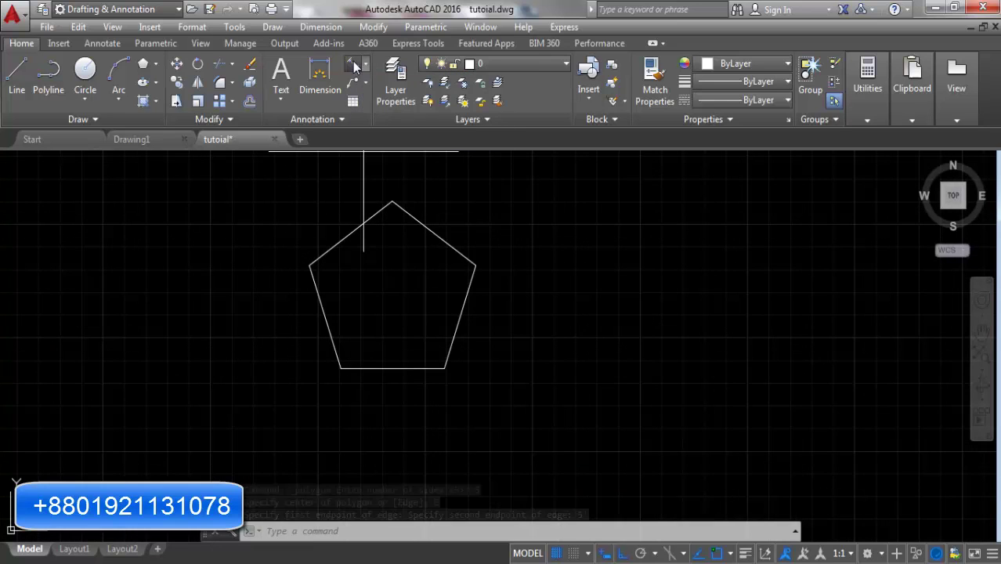
{"action": "left_click", "coordinate": [352, 229]}
{"action": "left_click", "coordinate": [328, 200]}
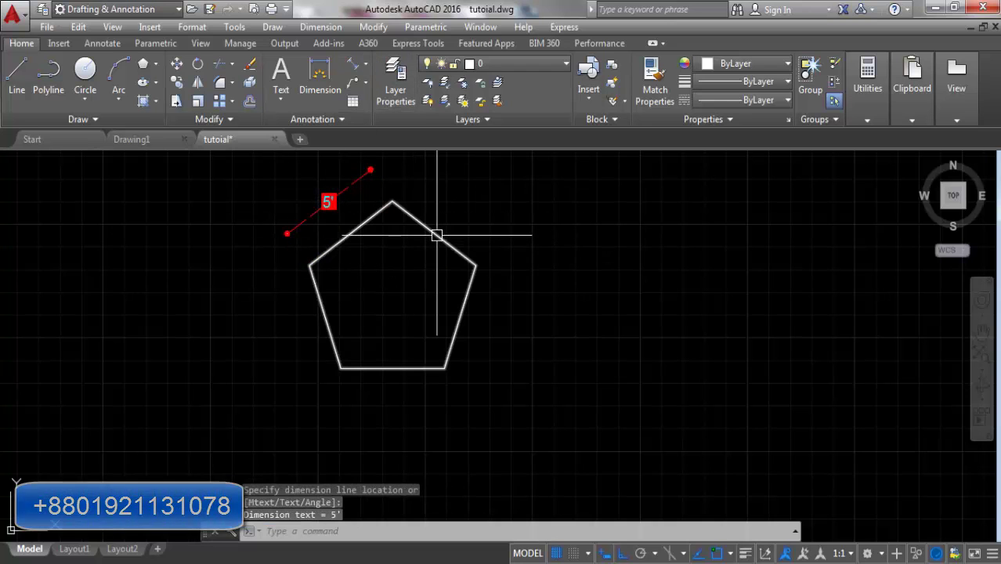
{"action": "key", "text": "Return"}
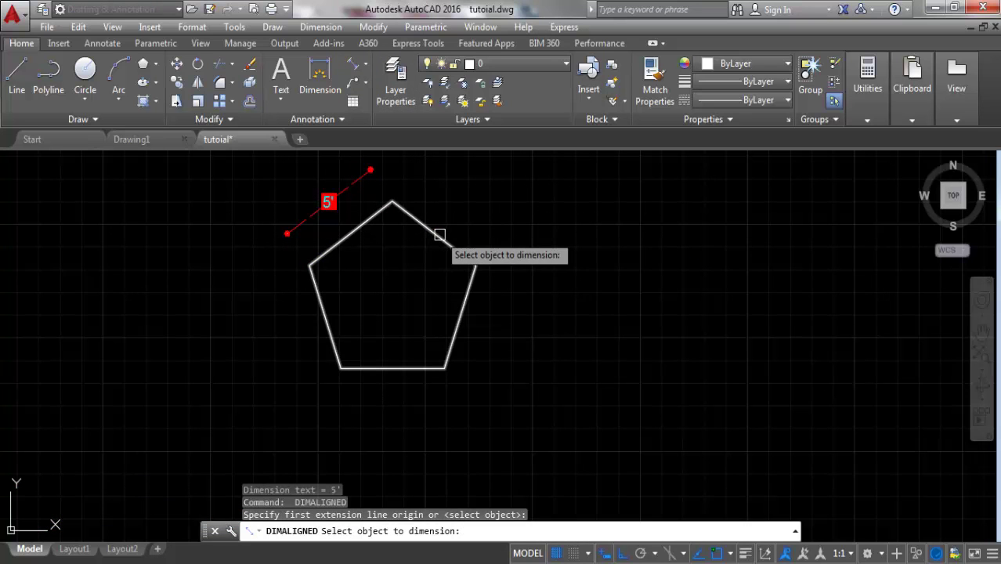
{"action": "left_click", "coordinate": [440, 234]}
{"action": "left_click", "coordinate": [458, 197]}
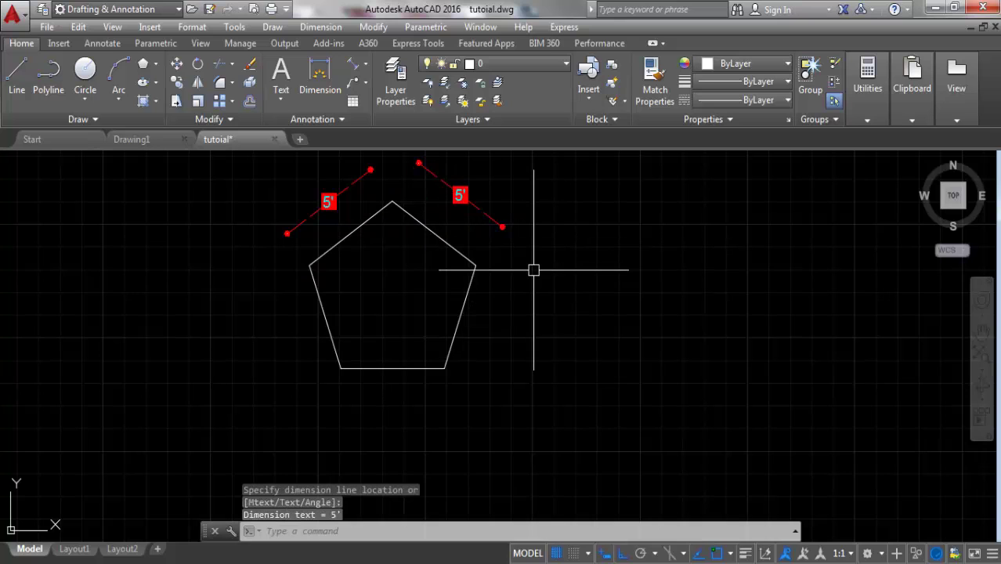
{"action": "key", "text": "Return"}
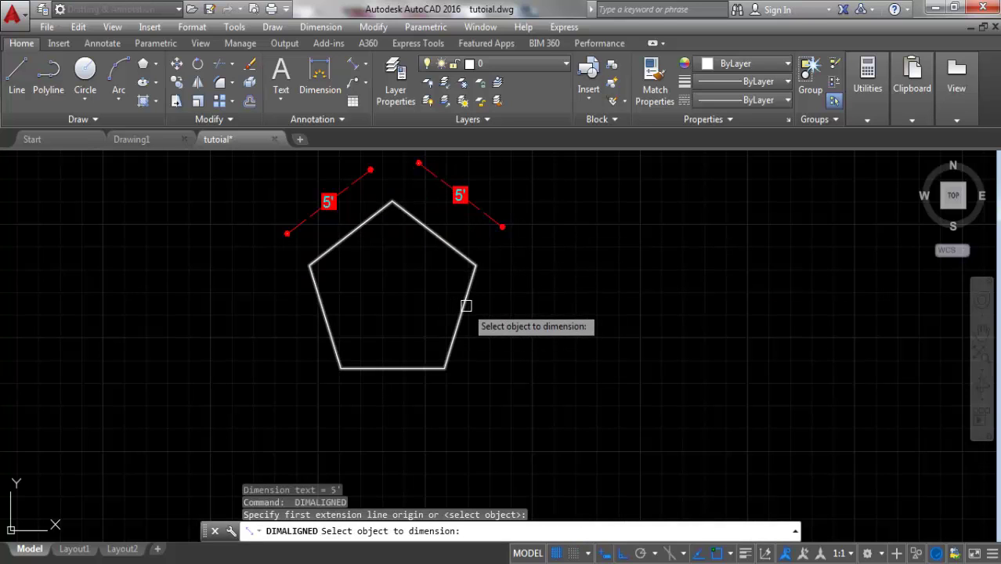
{"action": "left_click", "coordinate": [463, 315]}
{"action": "left_click", "coordinate": [520, 332]}
Dimension the pentagon's bottom and lower-left sides with aligned 5' dimensions placed outside.
{"action": "key", "text": "Return"}
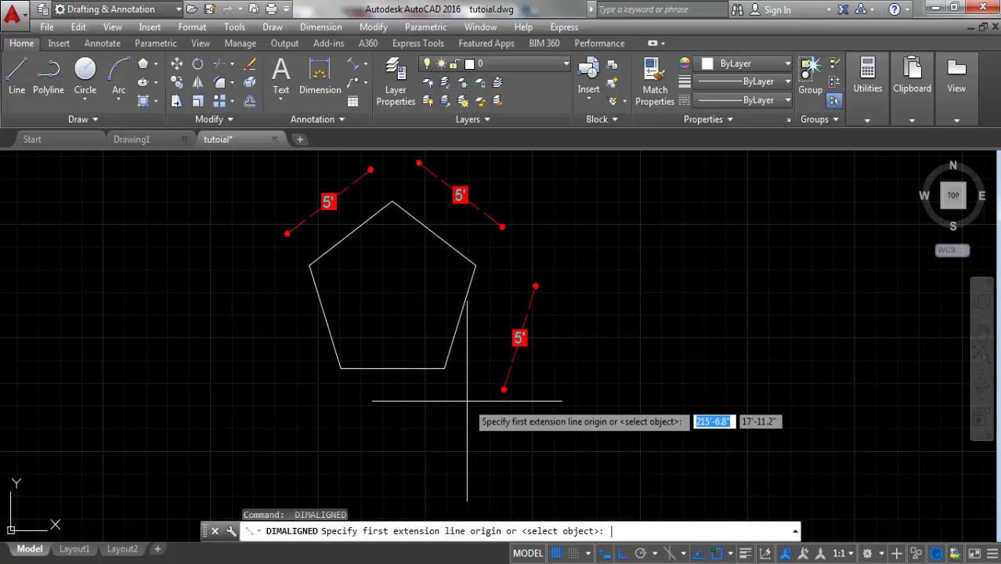
{"action": "key", "text": "Return"}
{"action": "left_click", "coordinate": [420, 368]}
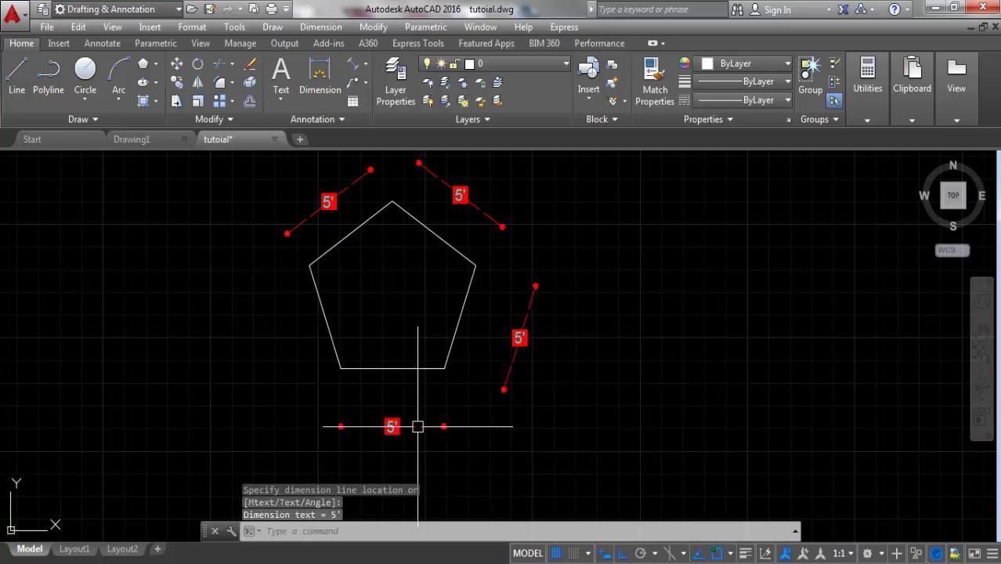
{"action": "left_click", "coordinate": [416, 426]}
{"action": "key", "text": "Return"}
{"action": "key", "text": "Return"}
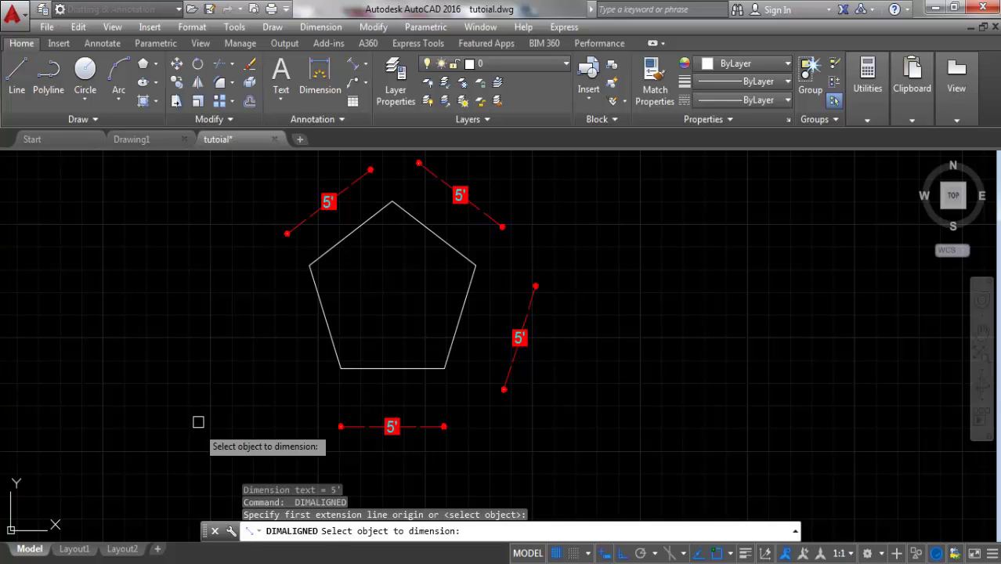
{"action": "left_click", "coordinate": [324, 314]}
{"action": "left_click", "coordinate": [269, 338]}
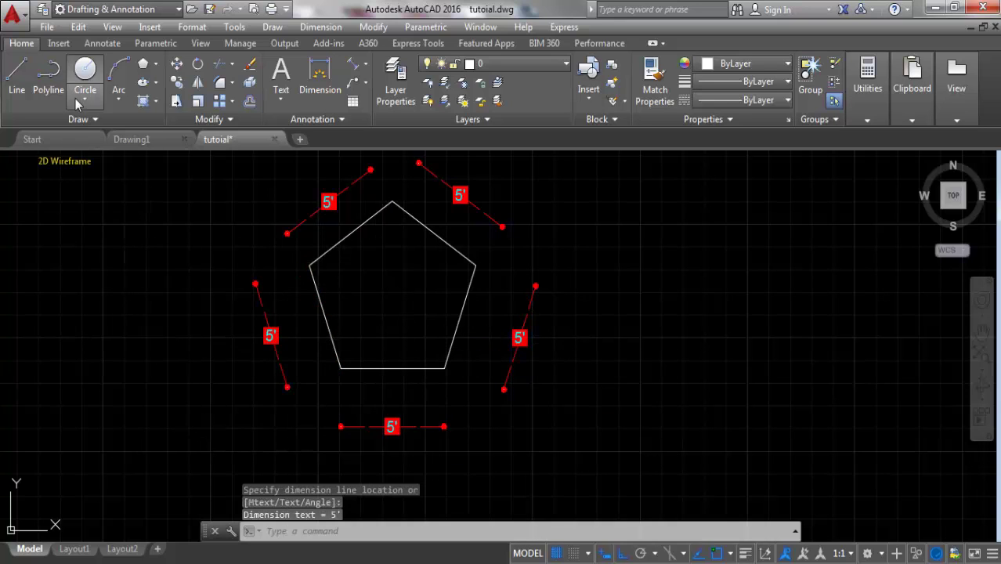
{"action": "left_click", "coordinate": [156, 64]}
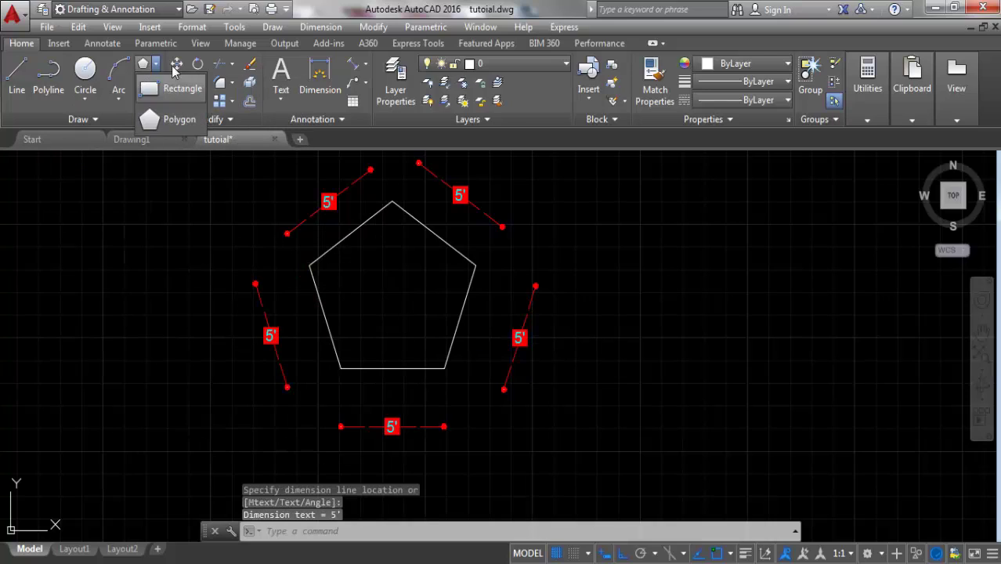